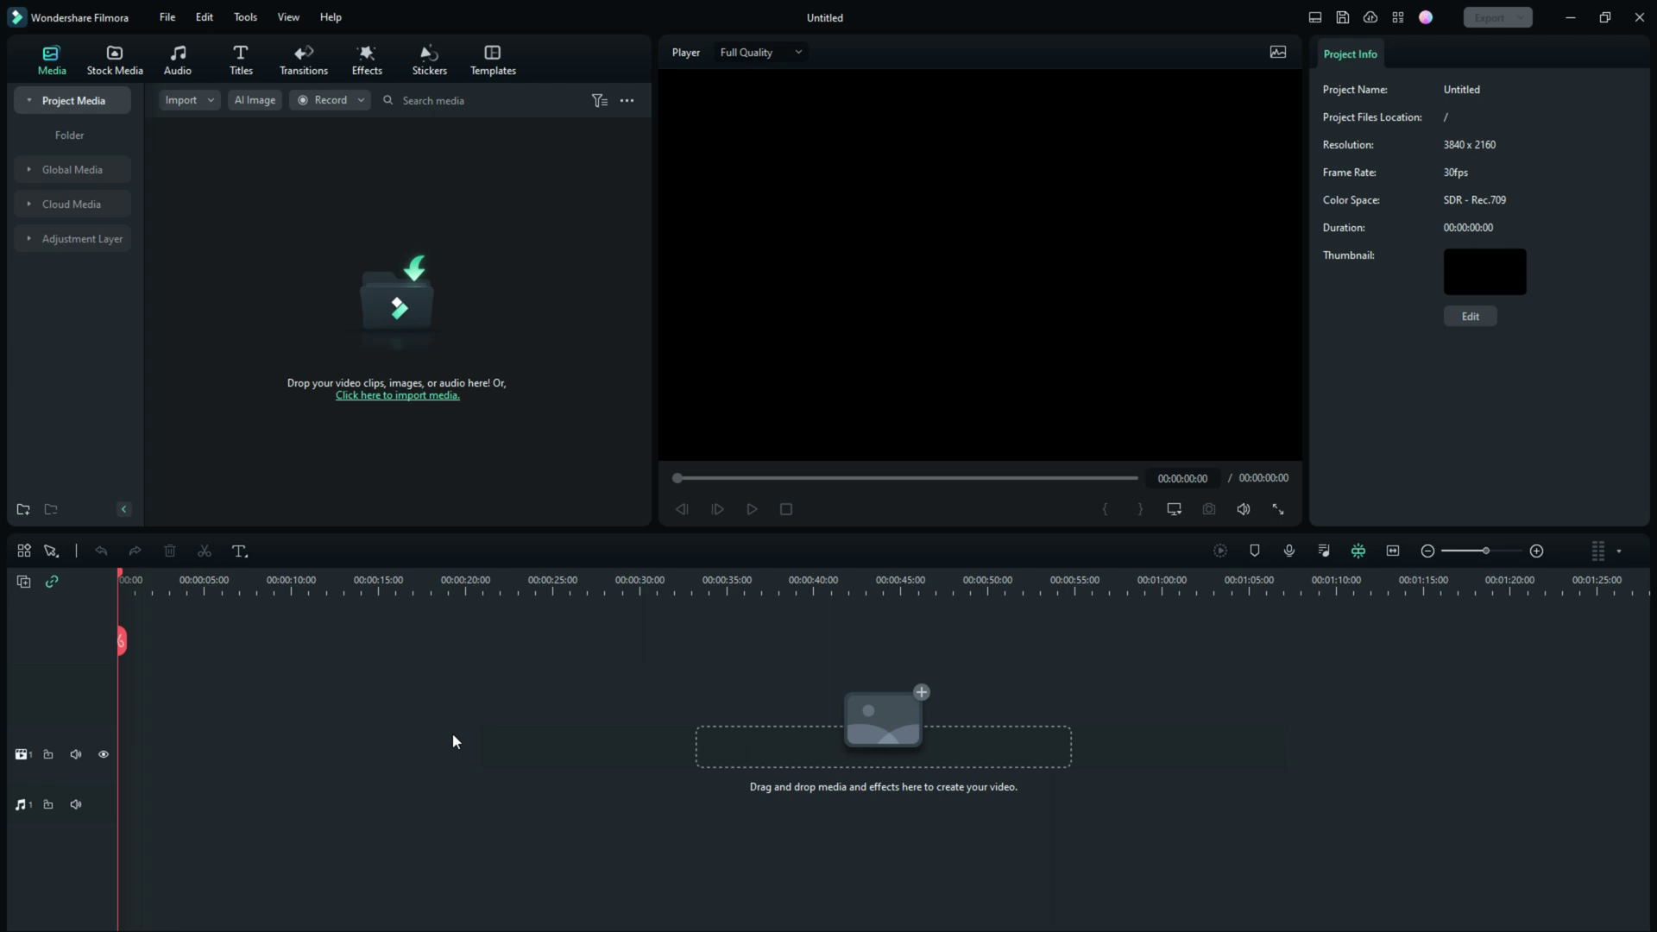
Step: Add the Default Title from the favorite titles at the start of the timeline and move it up to the second video track
click(241, 60)
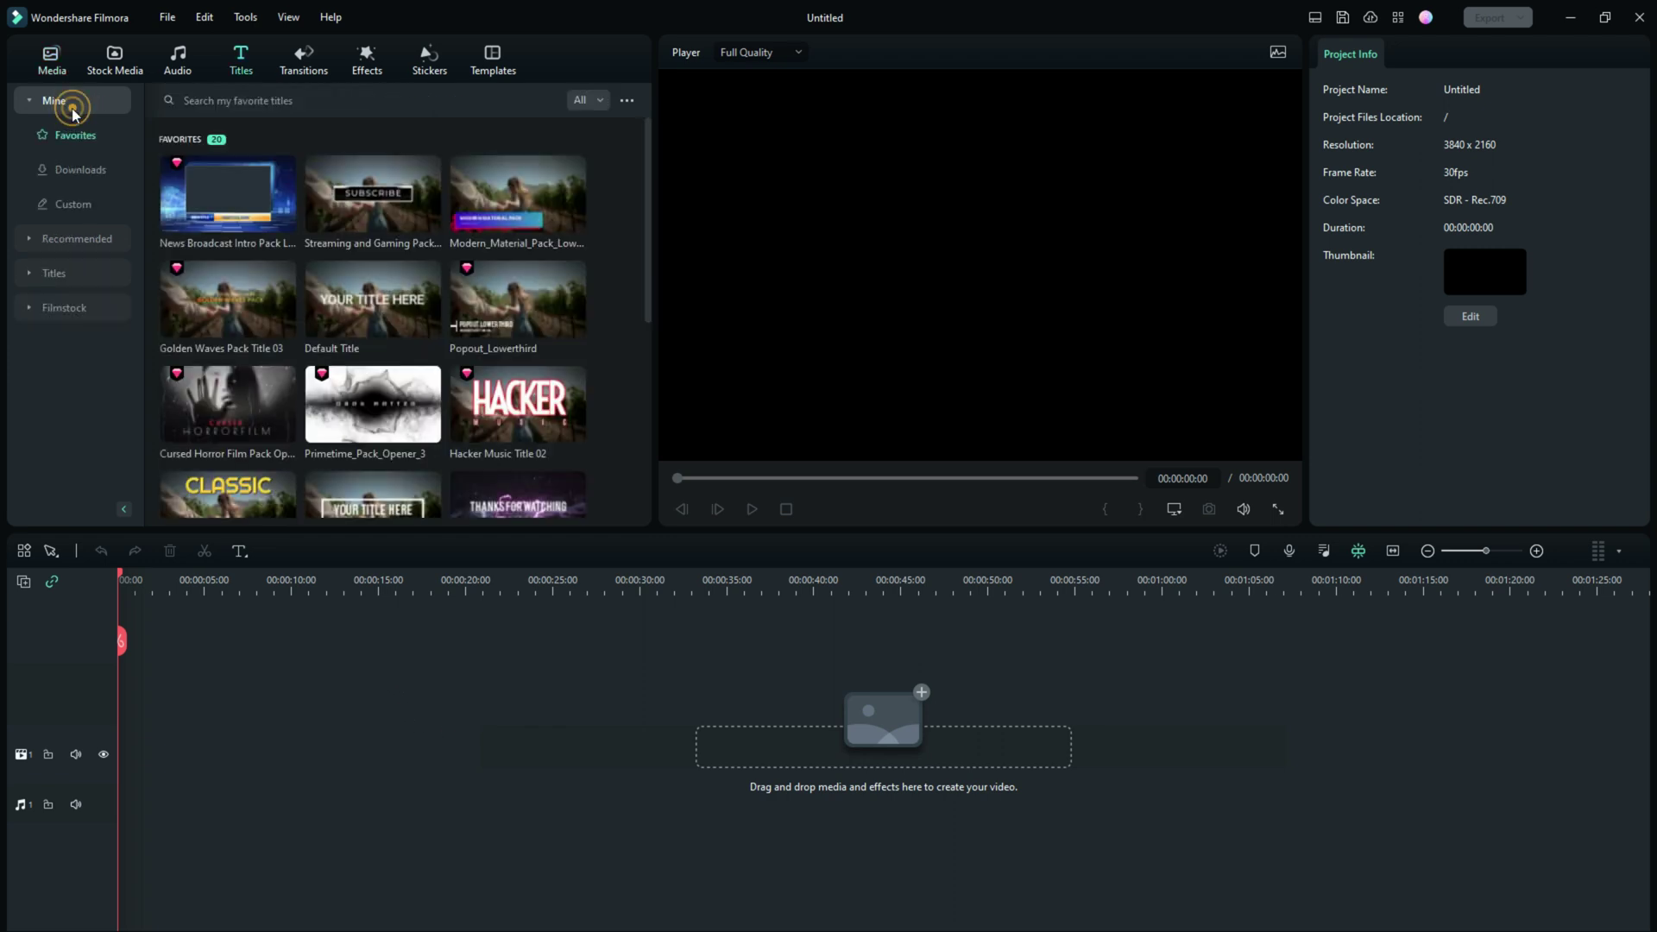
drag(368, 306, 133, 762)
click(185, 761)
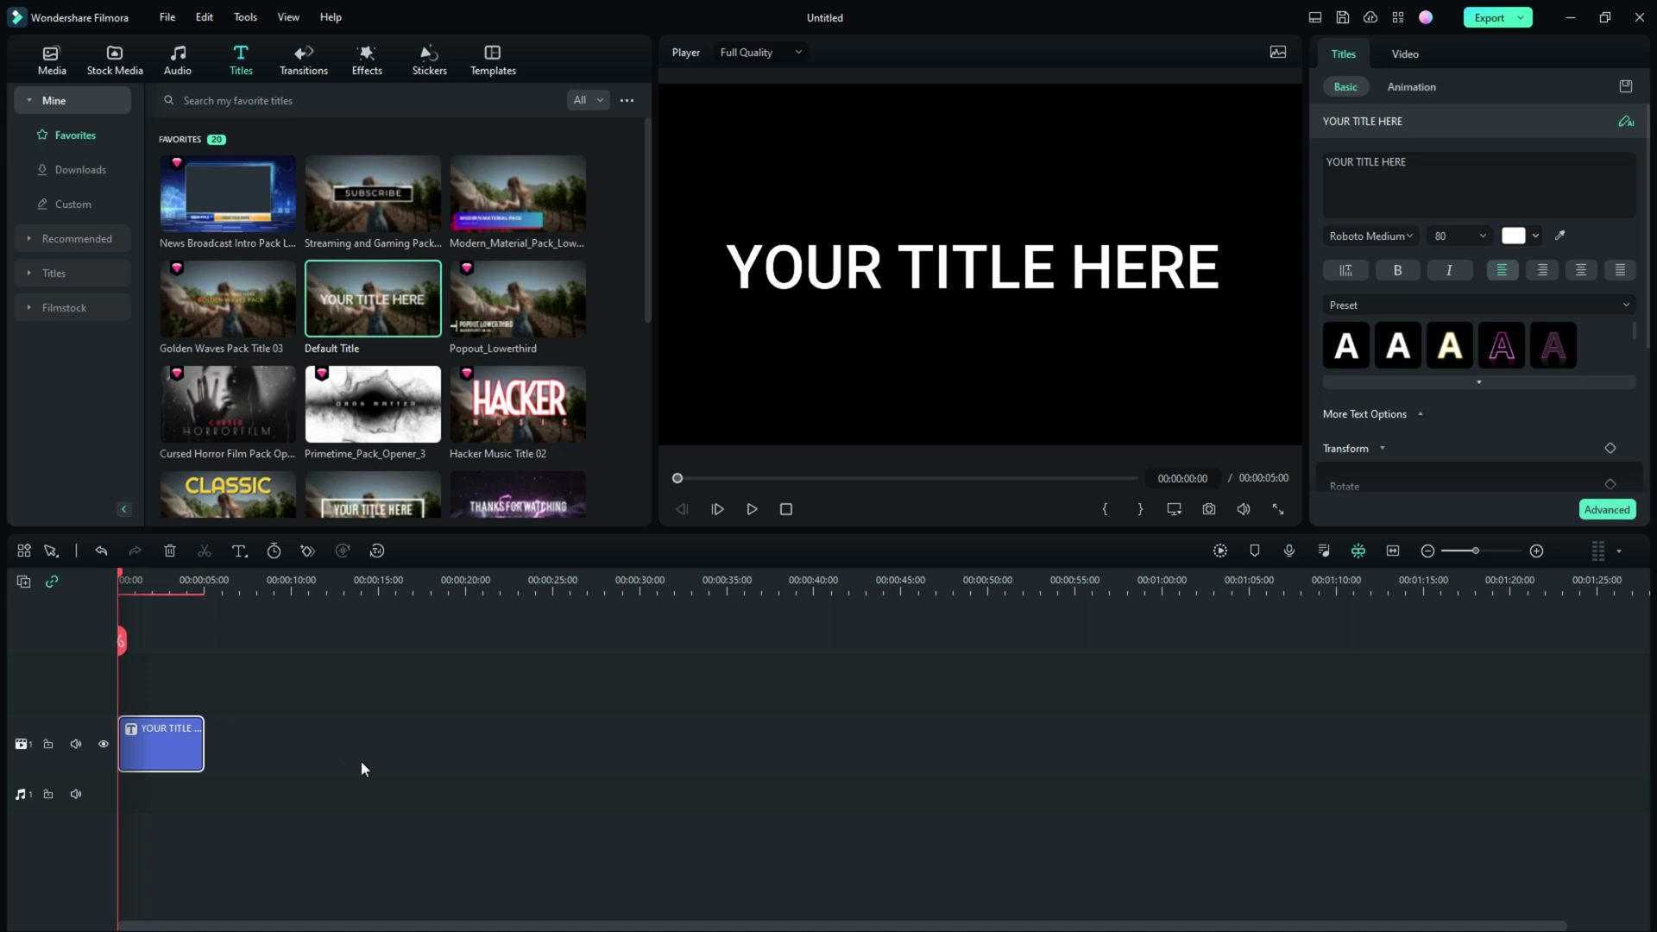
drag(162, 748, 168, 713)
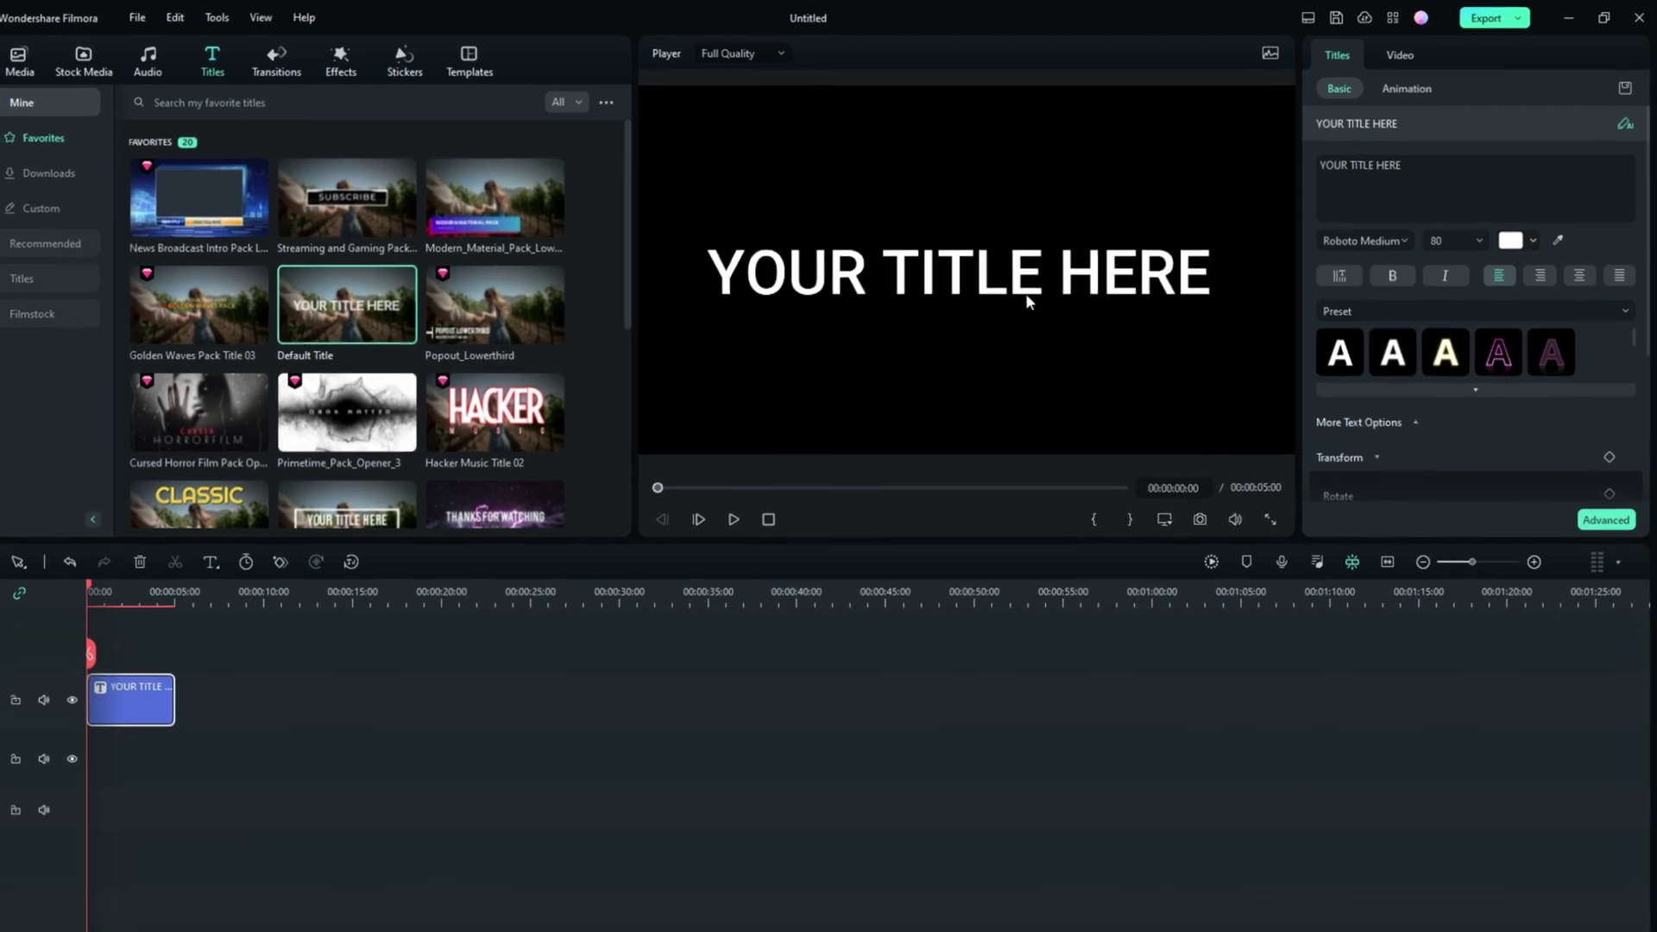
Step: Apply the orange-yellow gradient text preset in the expanded preset list to the title
click(1027, 302)
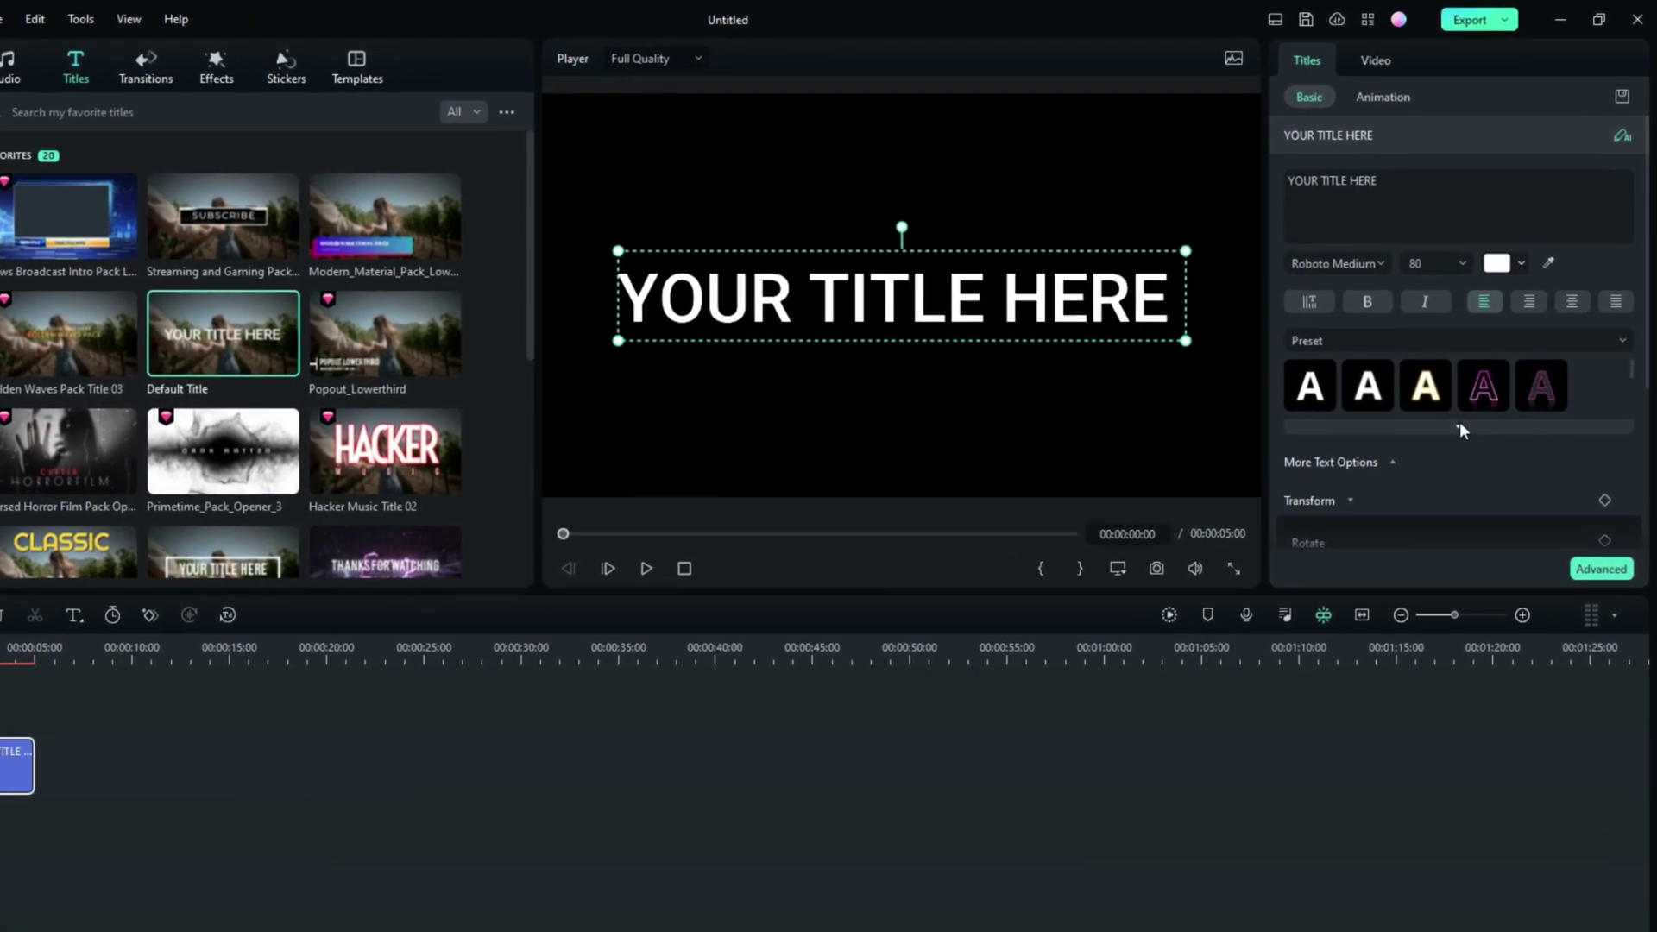
click(1458, 426)
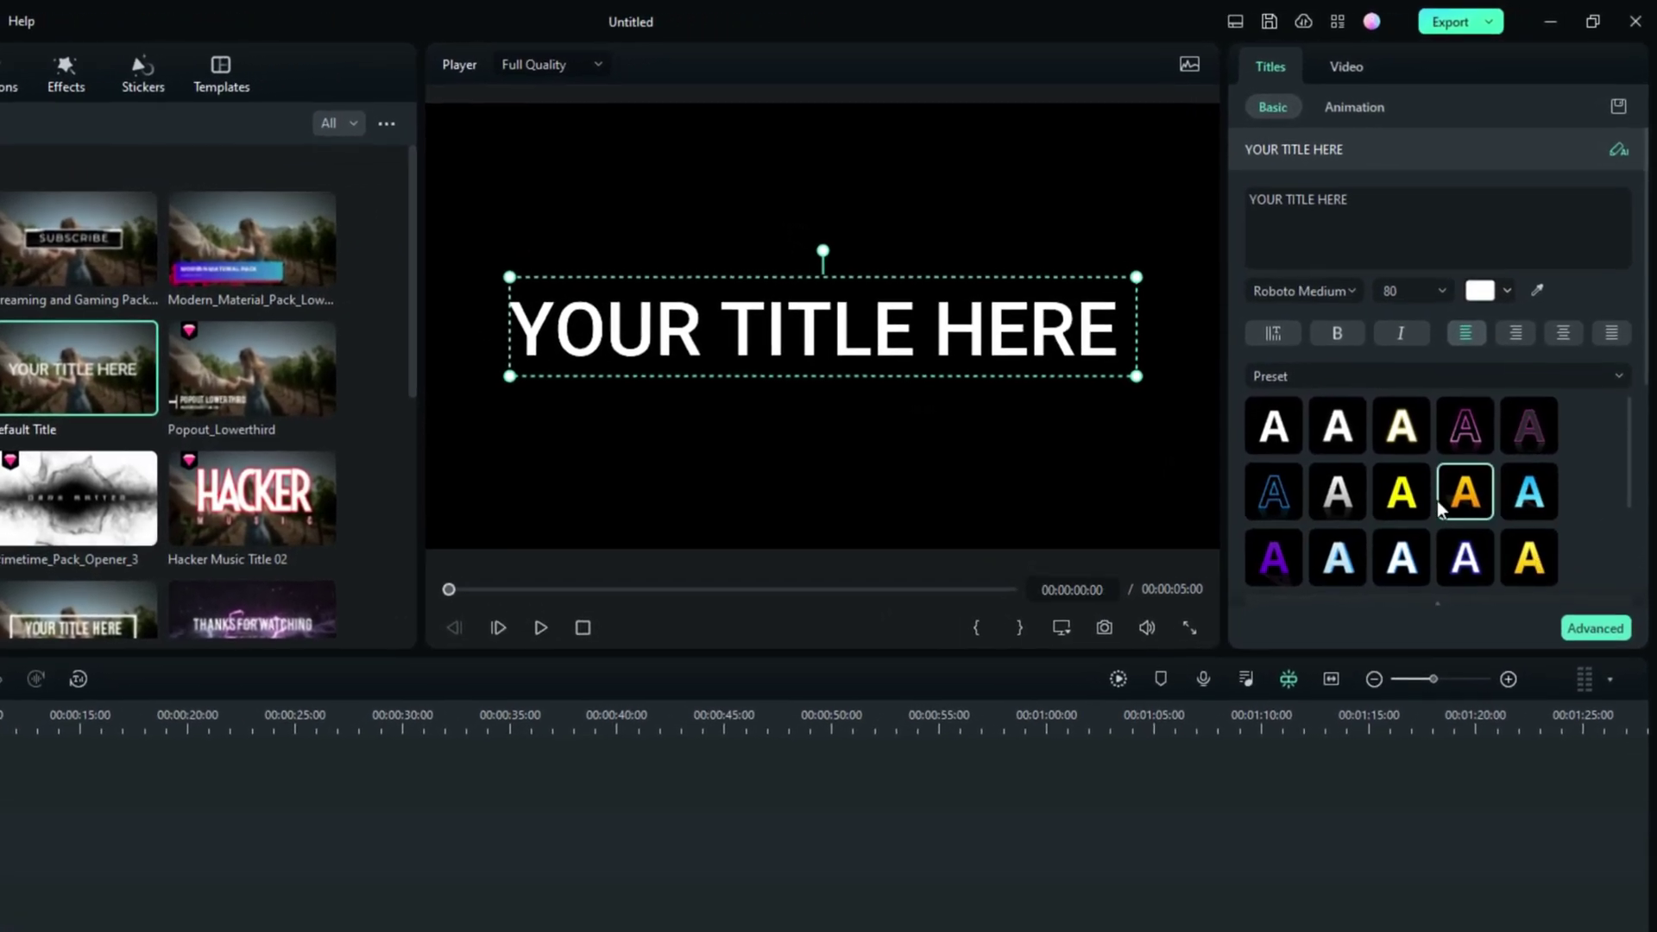
click(1440, 499)
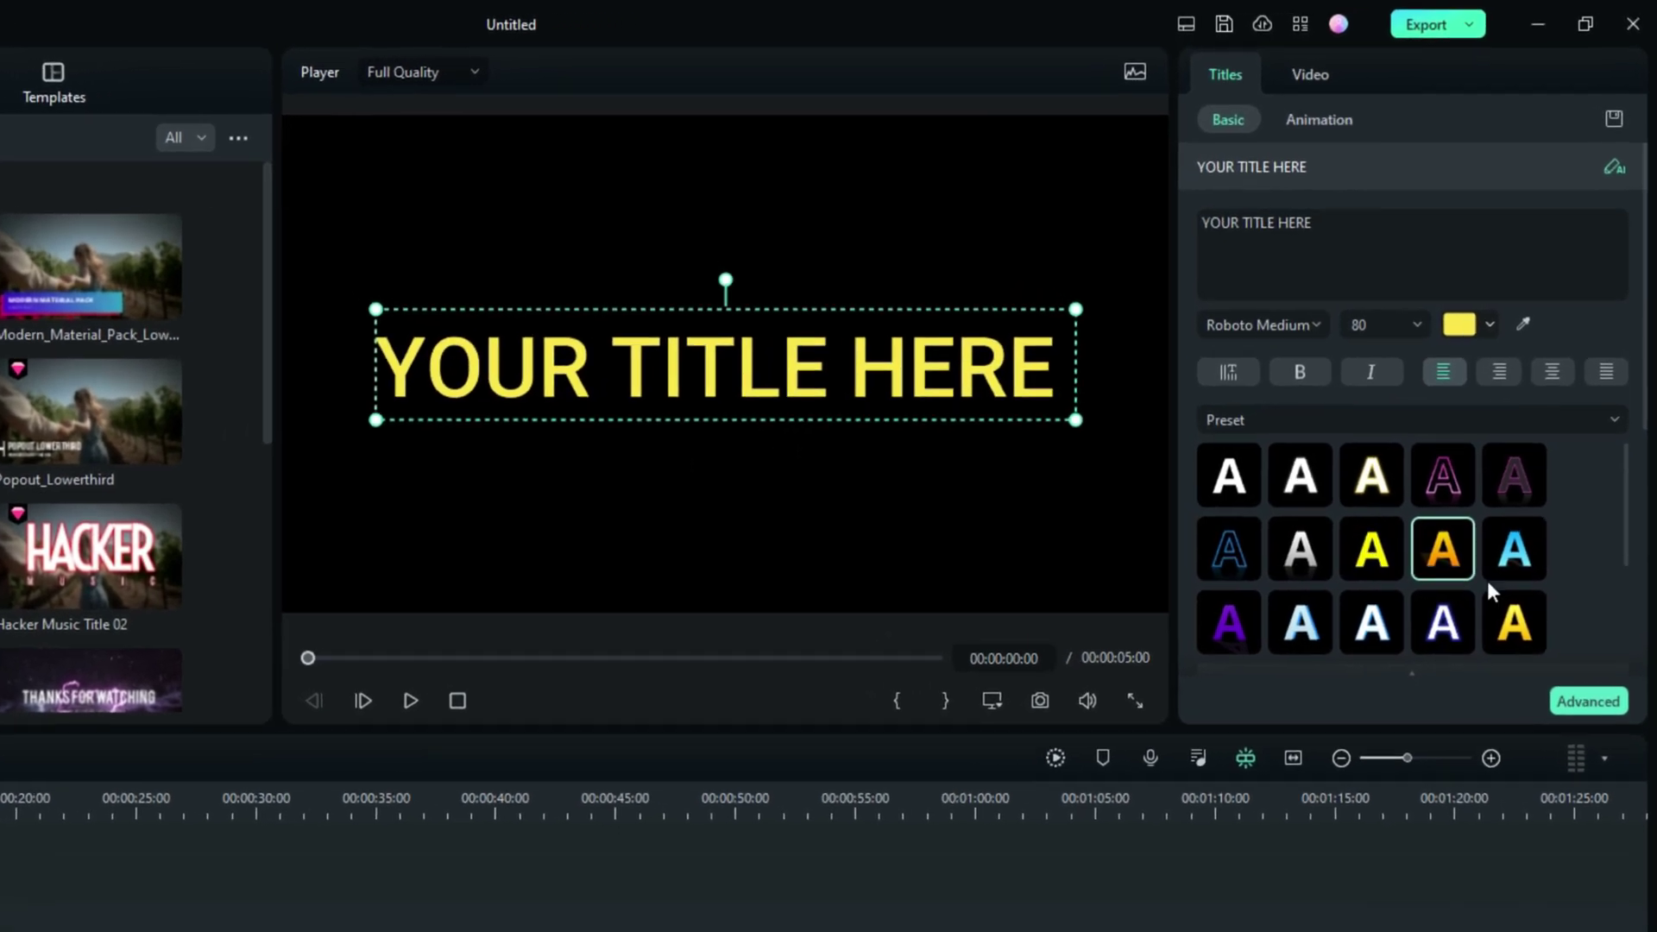
scroll(1467, 586, down, 3)
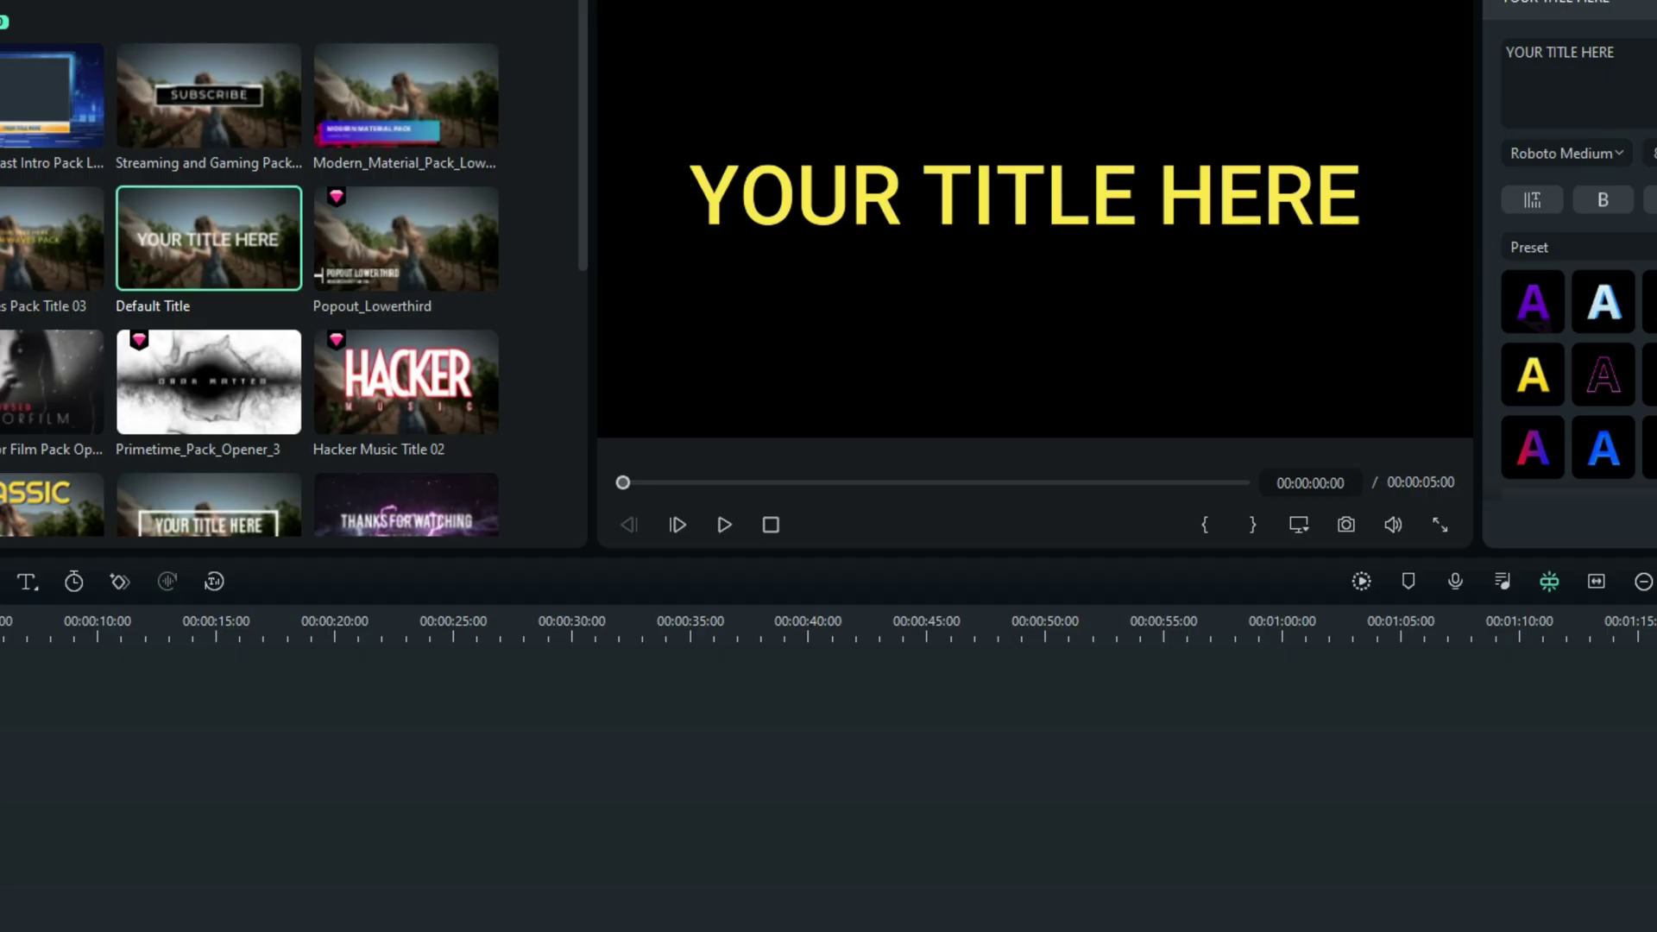
Step: Increase the title's outline thickness slightly in the advanced text editor and apply the change
click(1514, 396)
scroll(1236, 490, down, 6)
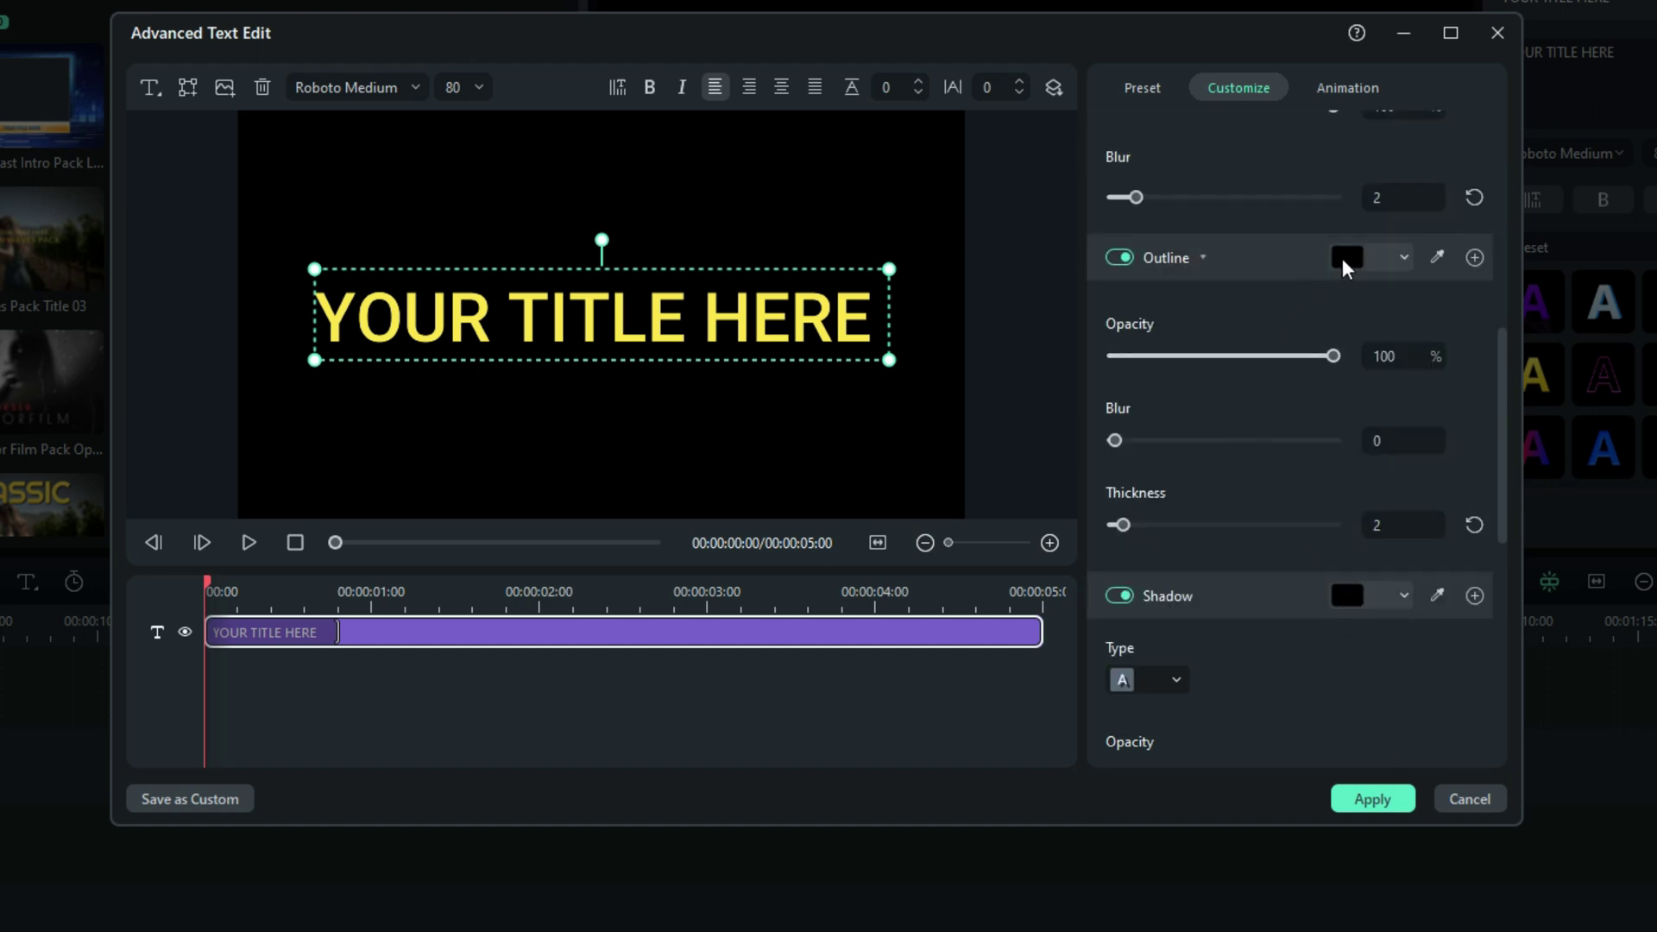
drag(1121, 525, 1128, 526)
click(1370, 796)
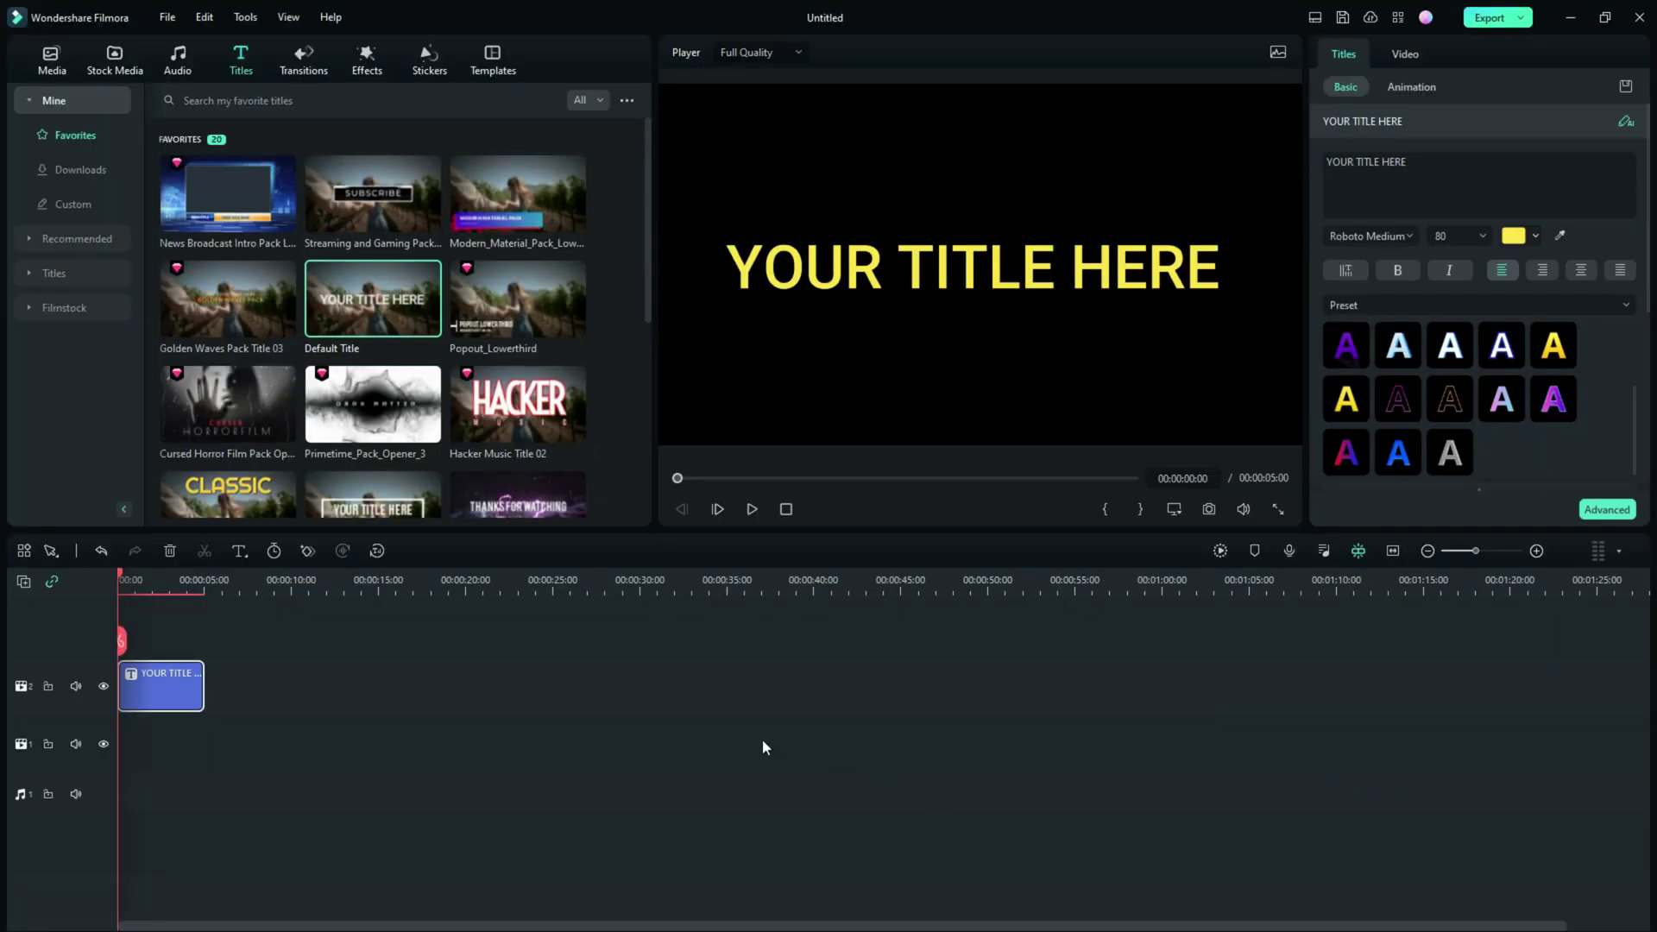
Step: Replace the title text with "WALK THRU ME" and set its font size to 100
drag(1413, 158, 1291, 164)
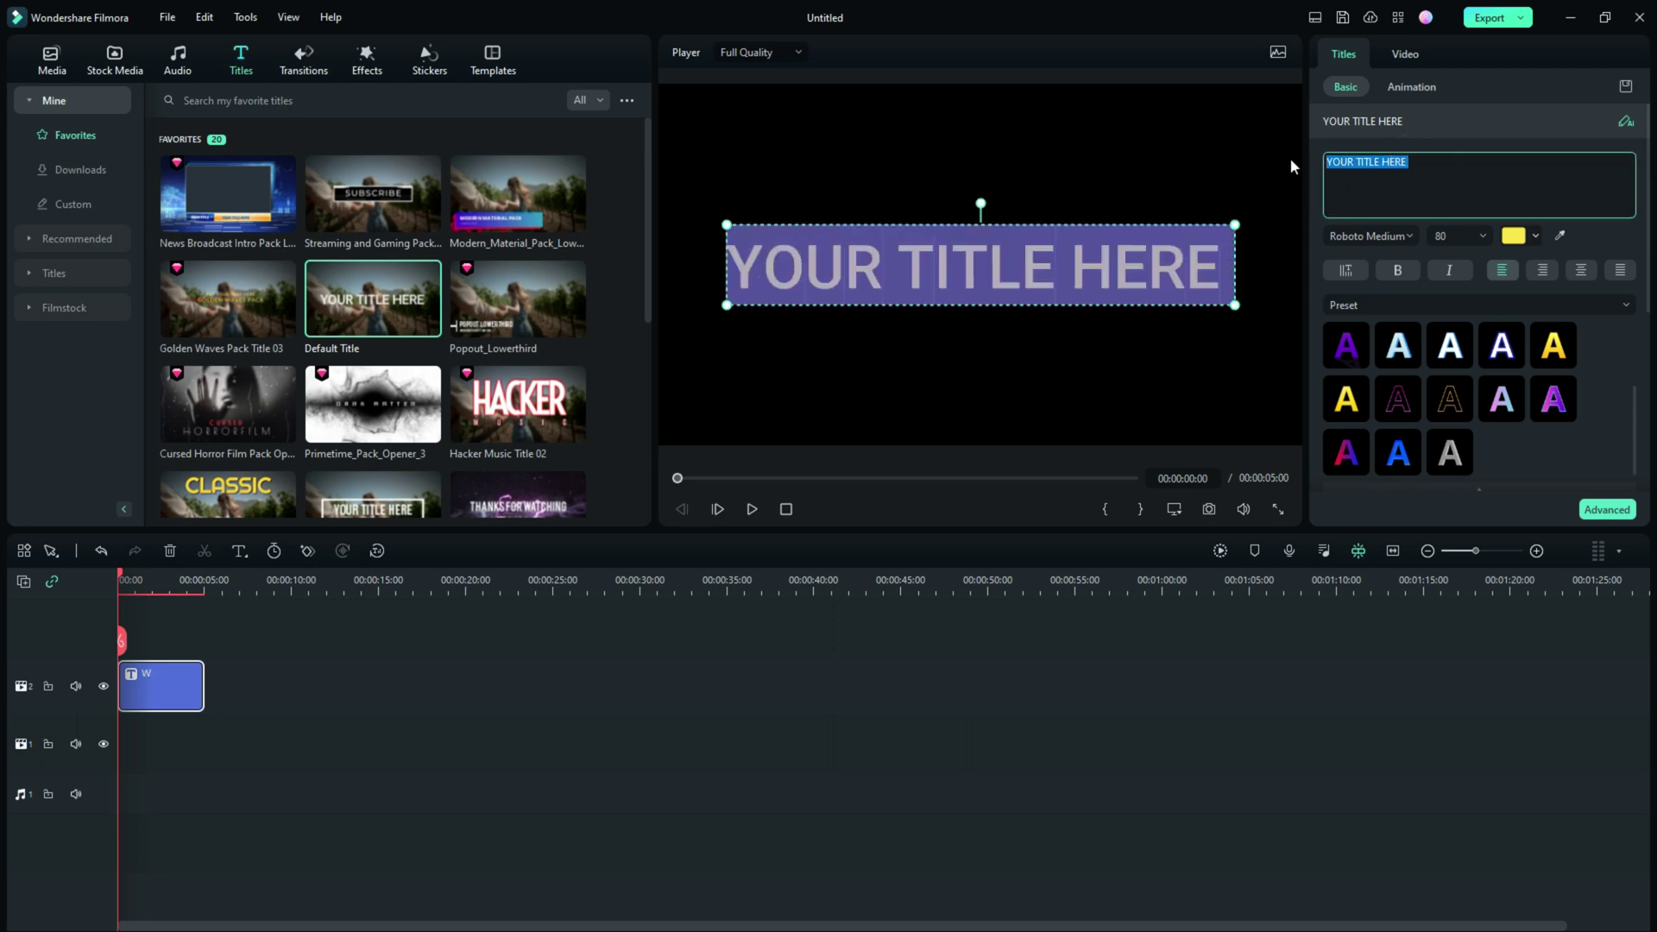
text(WALK THRU ME)
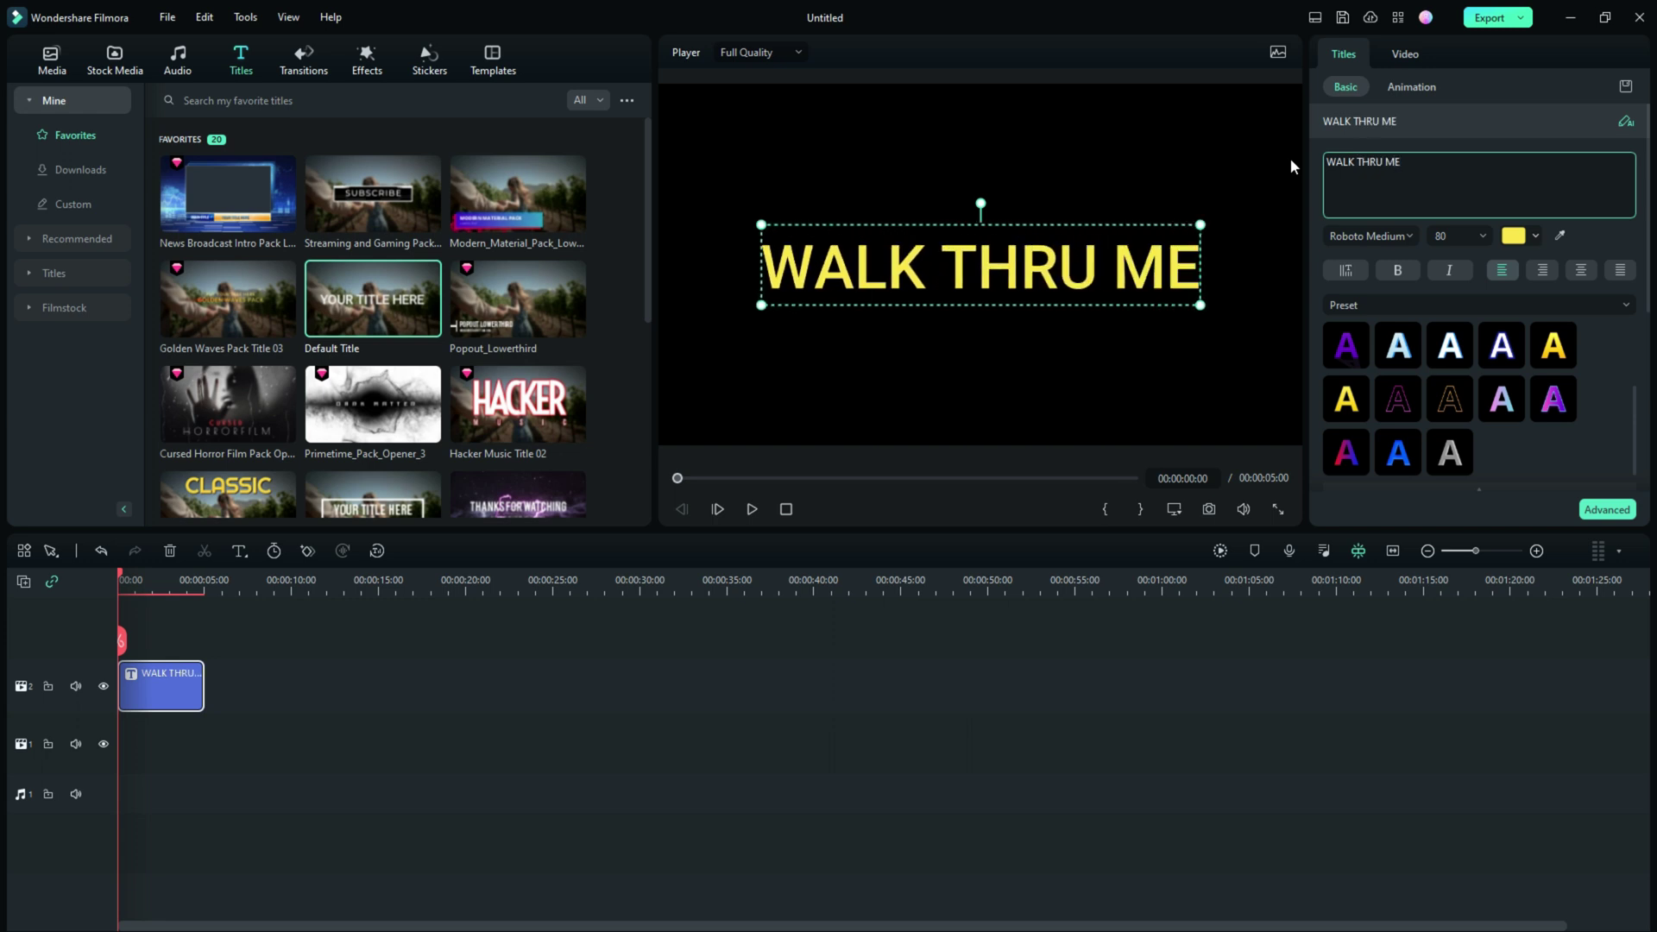
scroll(1459, 236, up, 2)
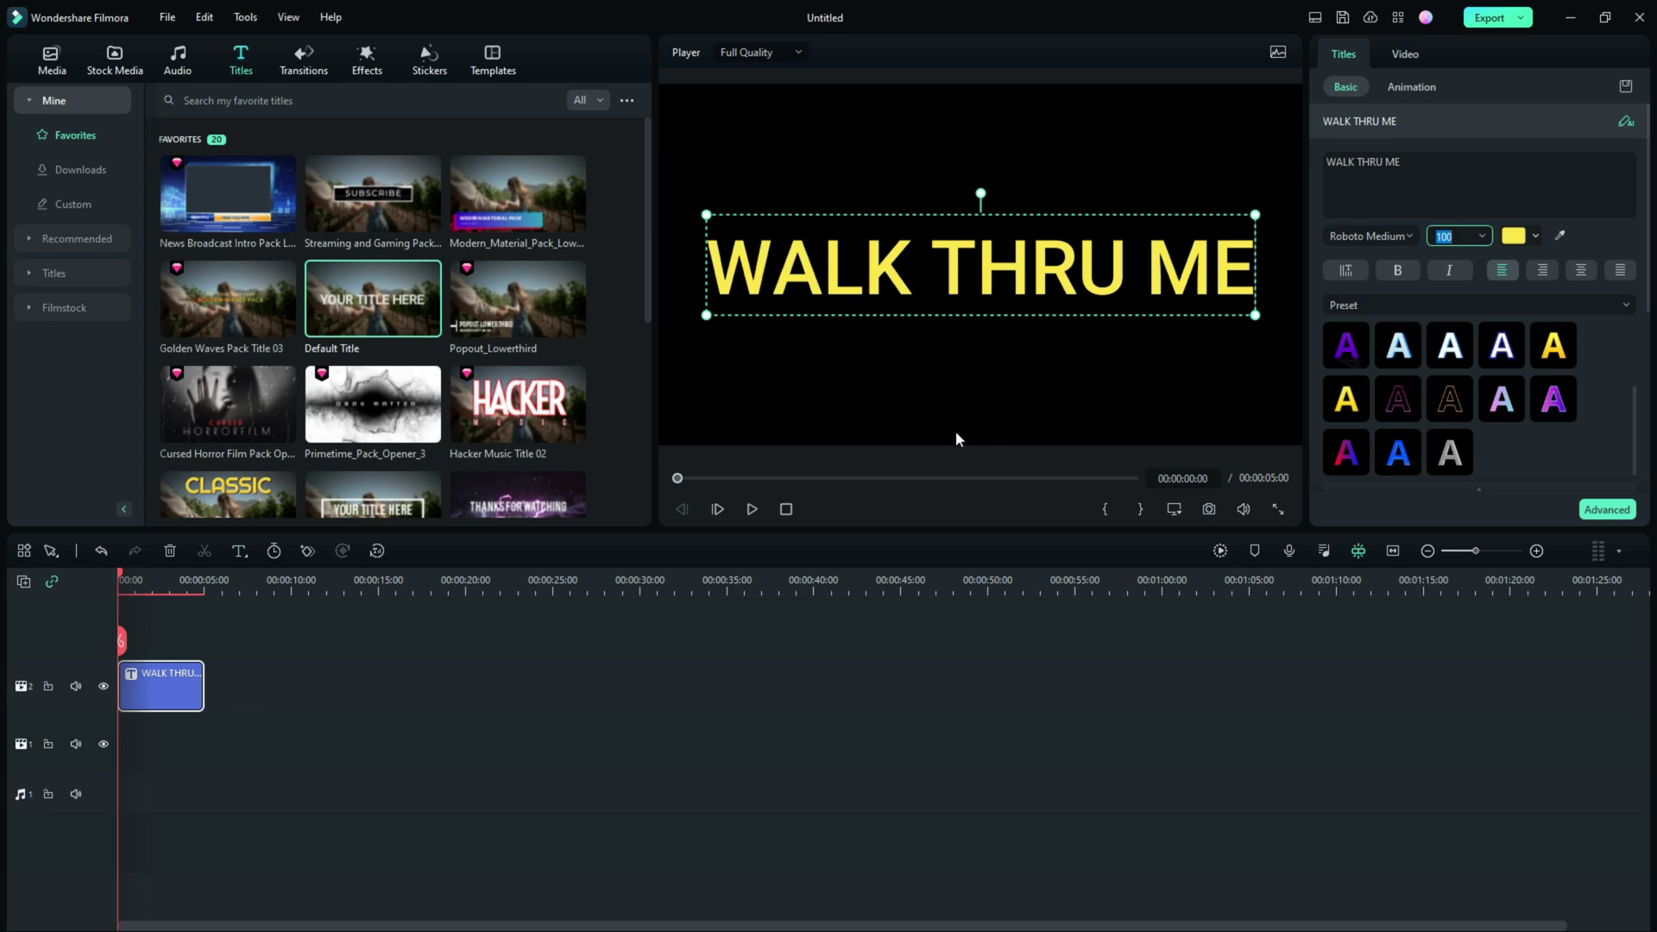
Step: Place the favorite stock video of the wooden gate on the first video track and match the project to 1920 x 1080 30fps
click(112, 58)
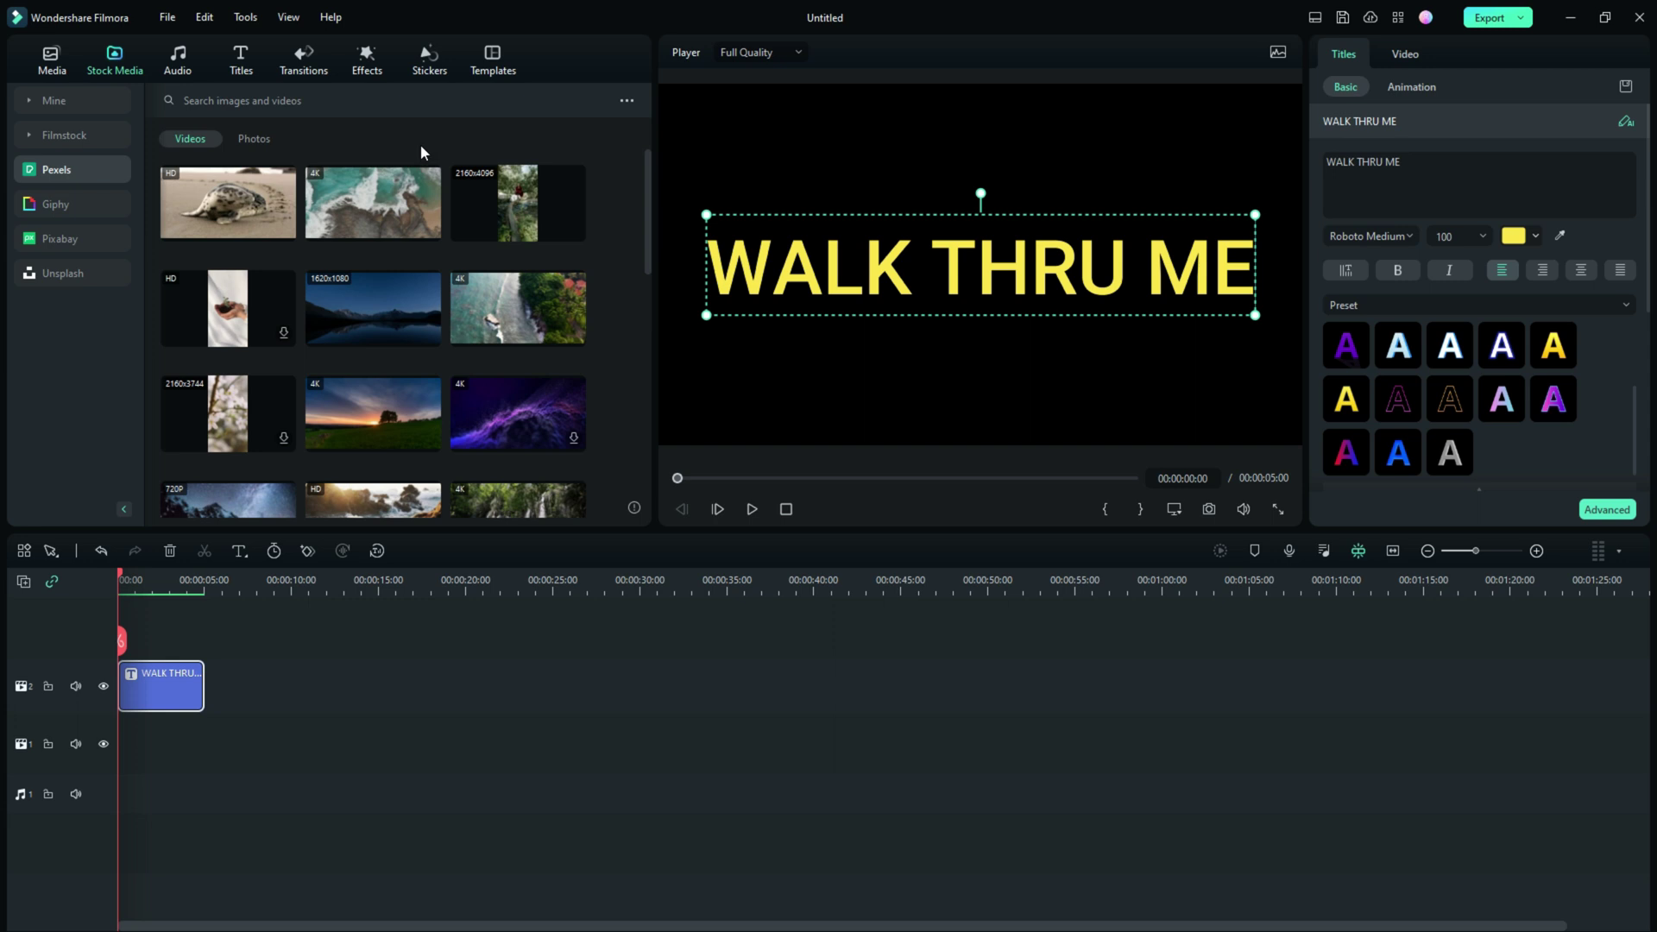
click(625, 101)
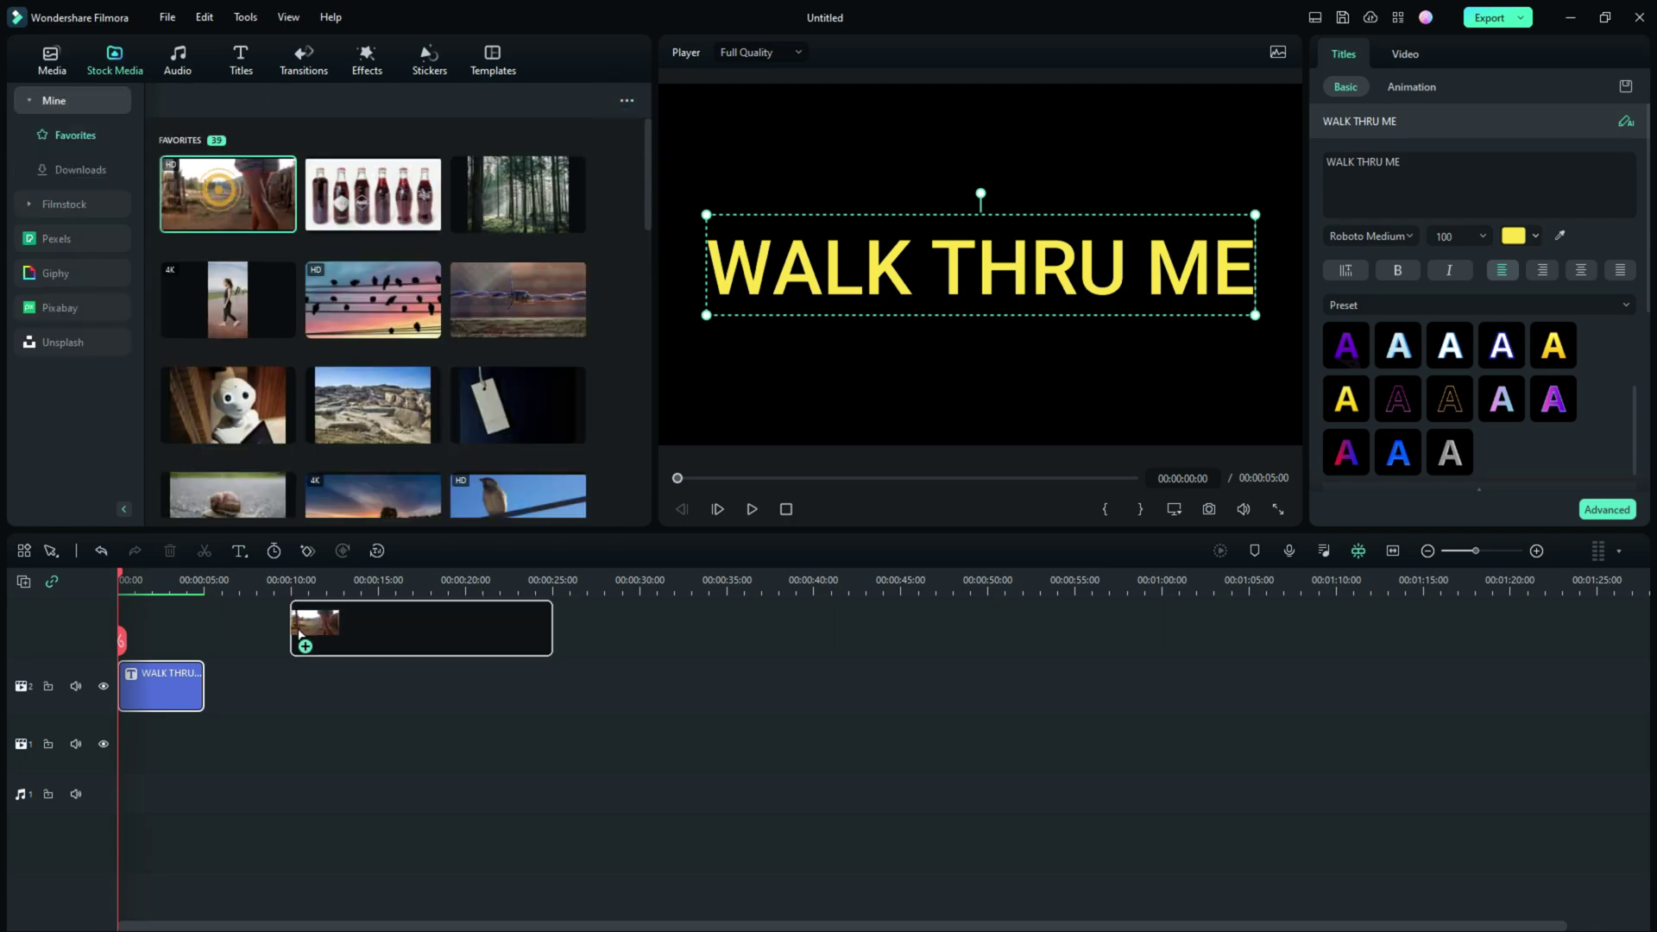
drag(331, 634, 152, 751)
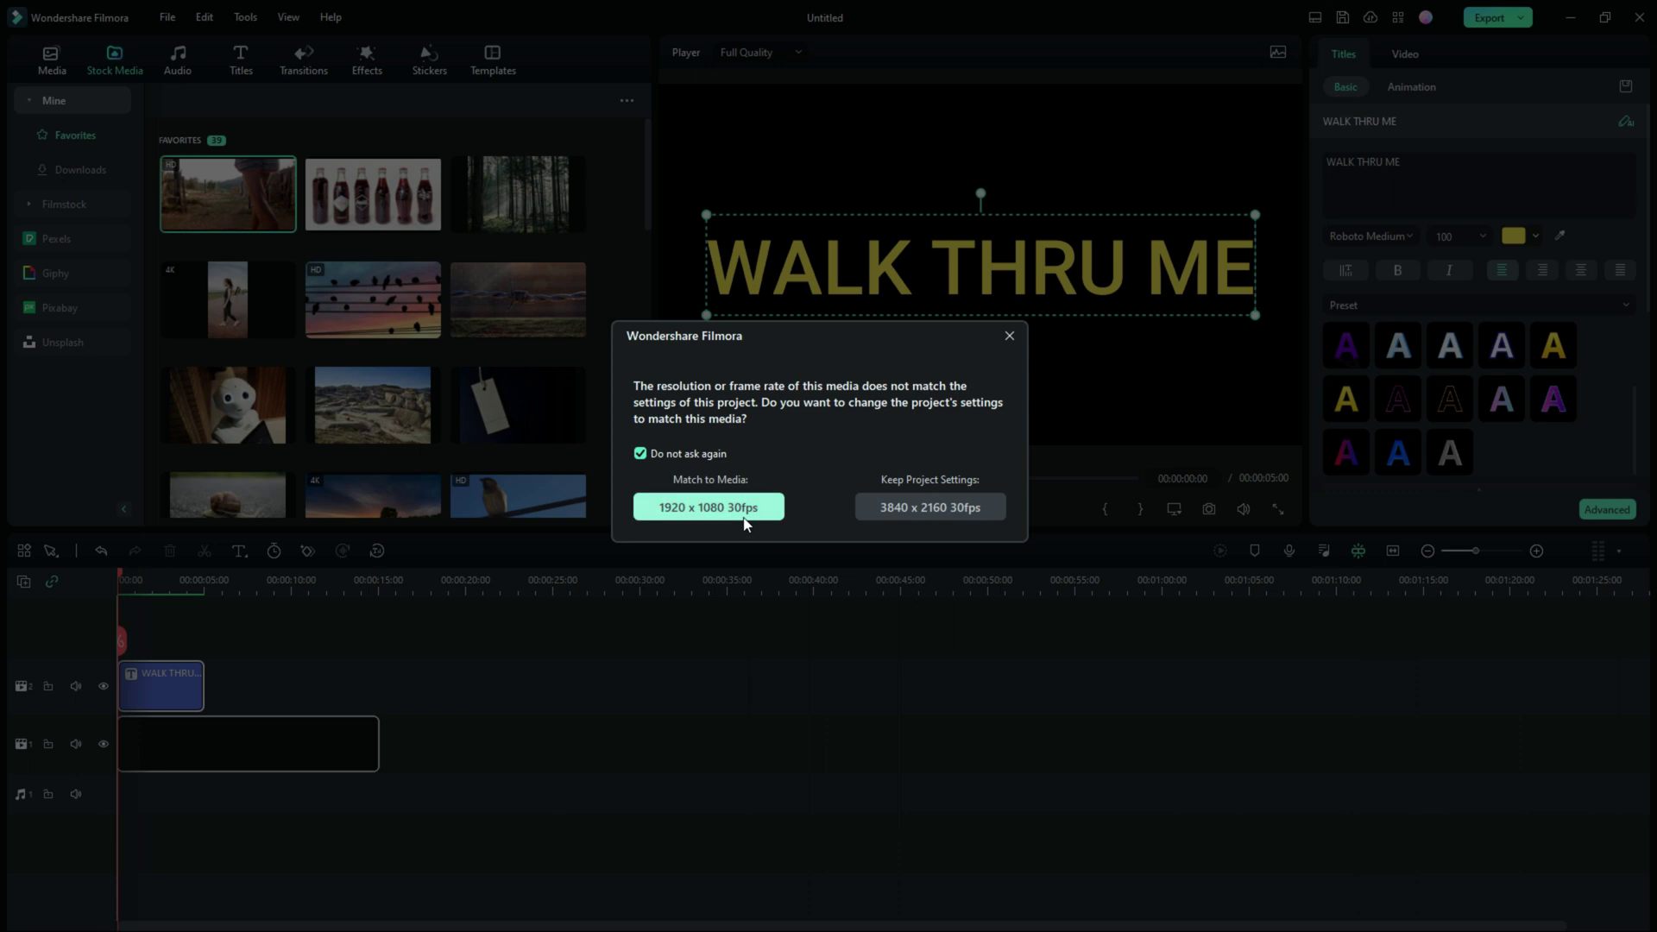
click(707, 507)
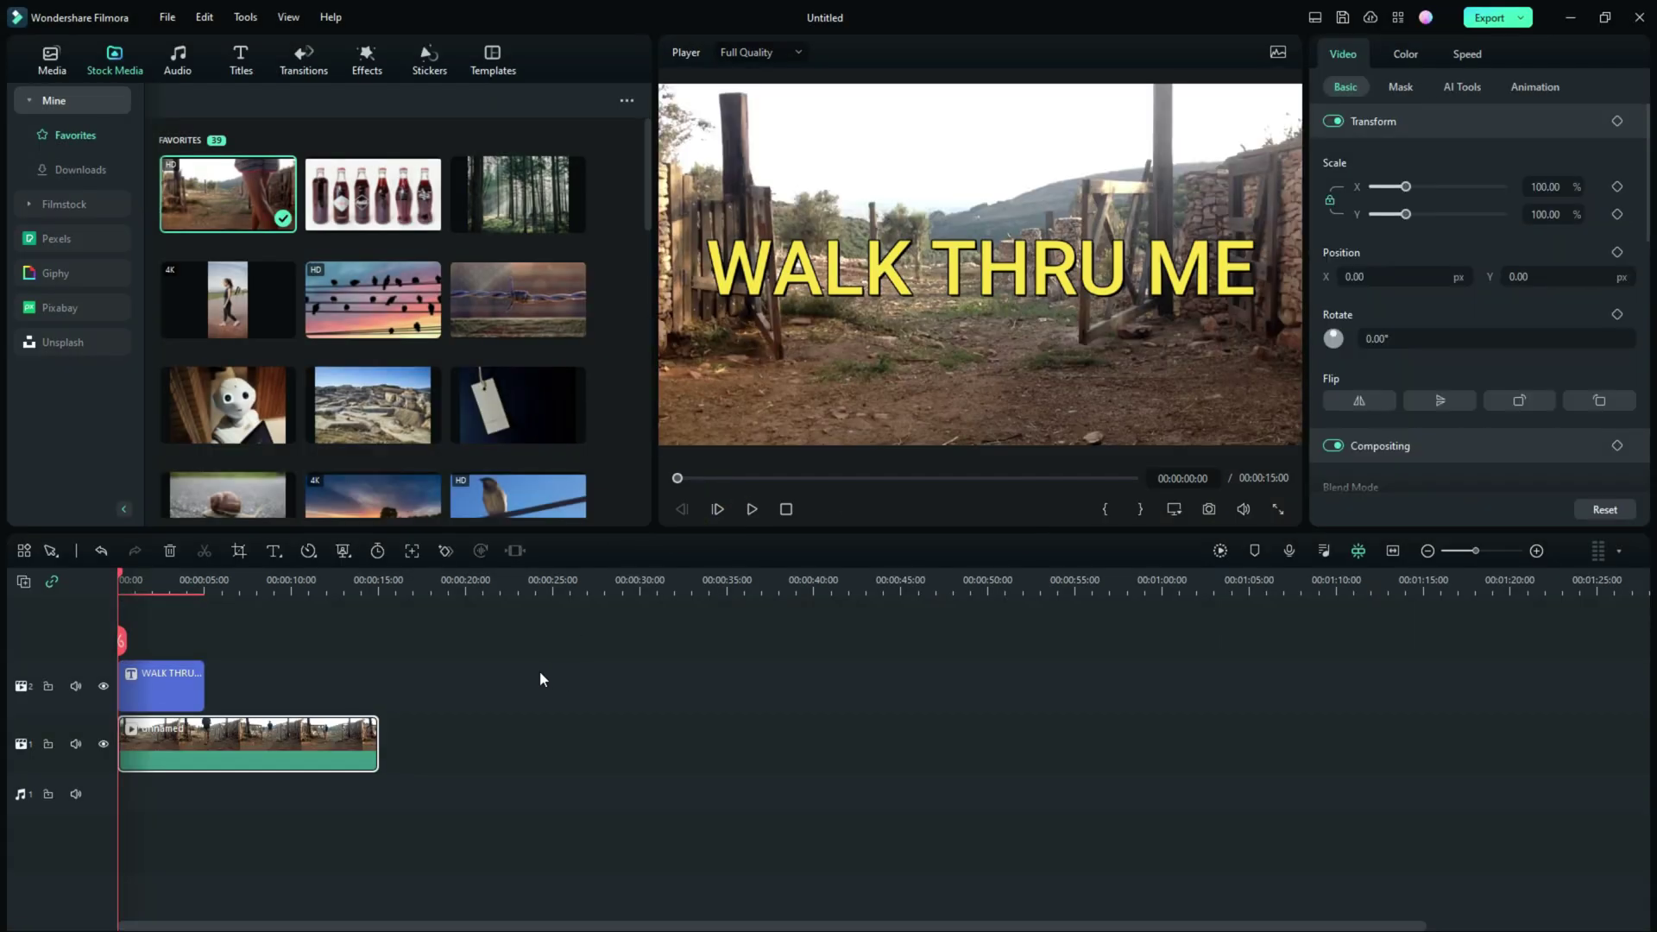
Step: Add a second copy of the gate clip on a track above the title and extend the title to match the clips' full length
drag(217, 195, 125, 641)
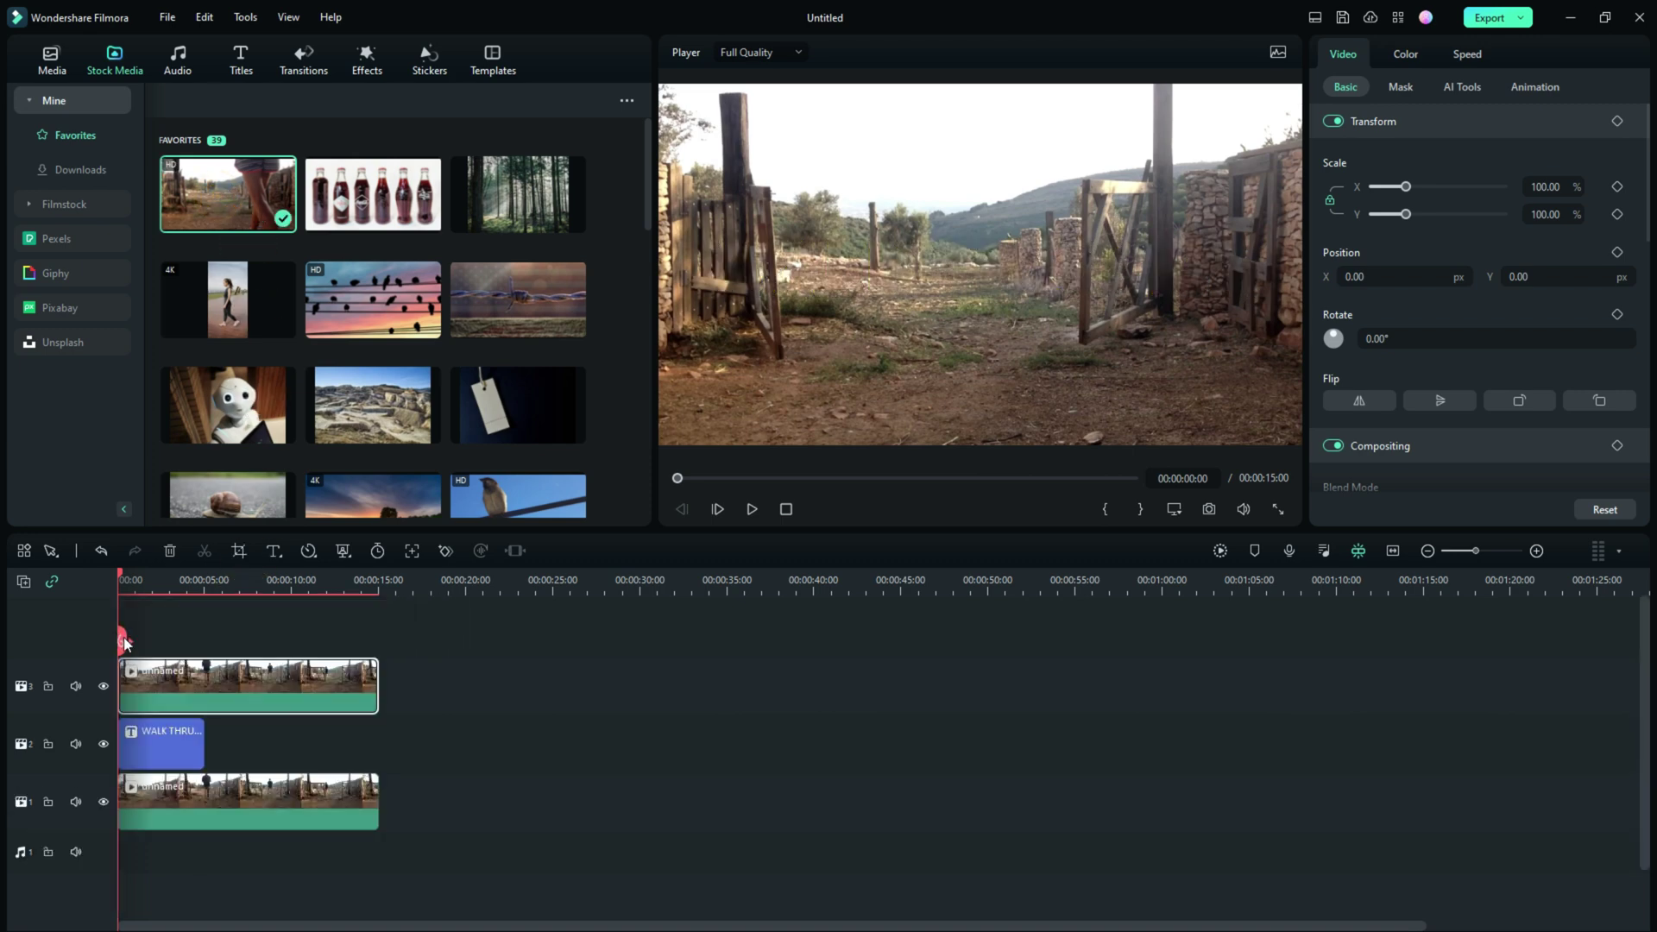
drag(203, 744, 374, 746)
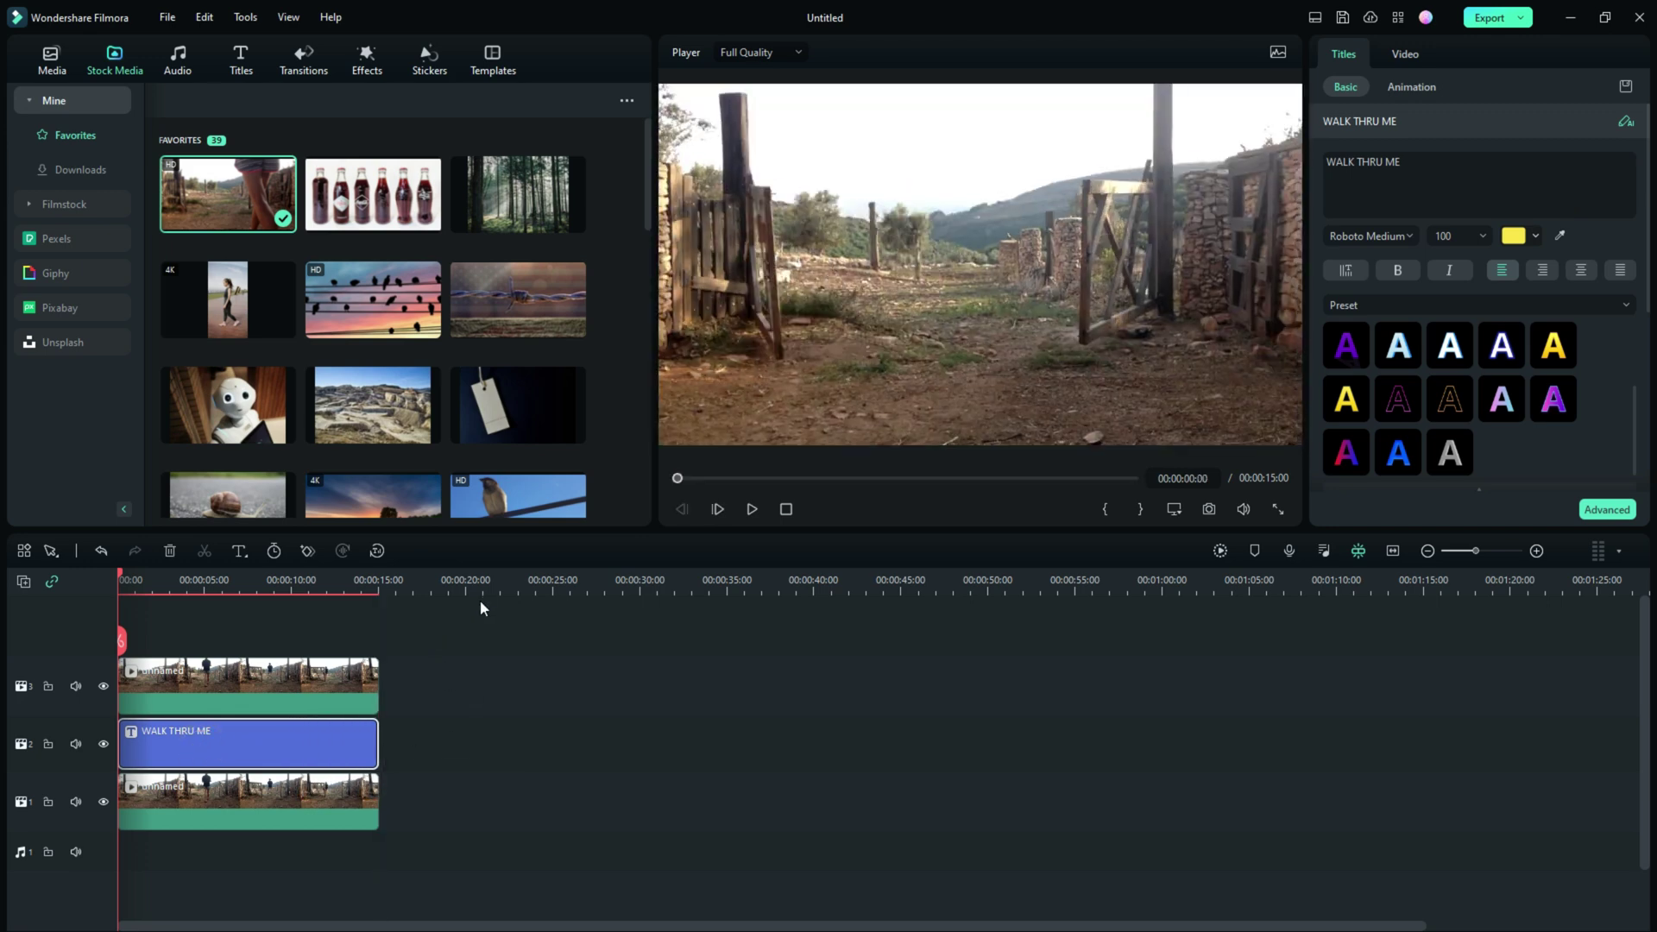
Step: Hide the top video track and place the playhead at 00:00:00:11, where the walker enters the frame
scroll(482, 594, up, 2)
drag(633, 594, 826, 607)
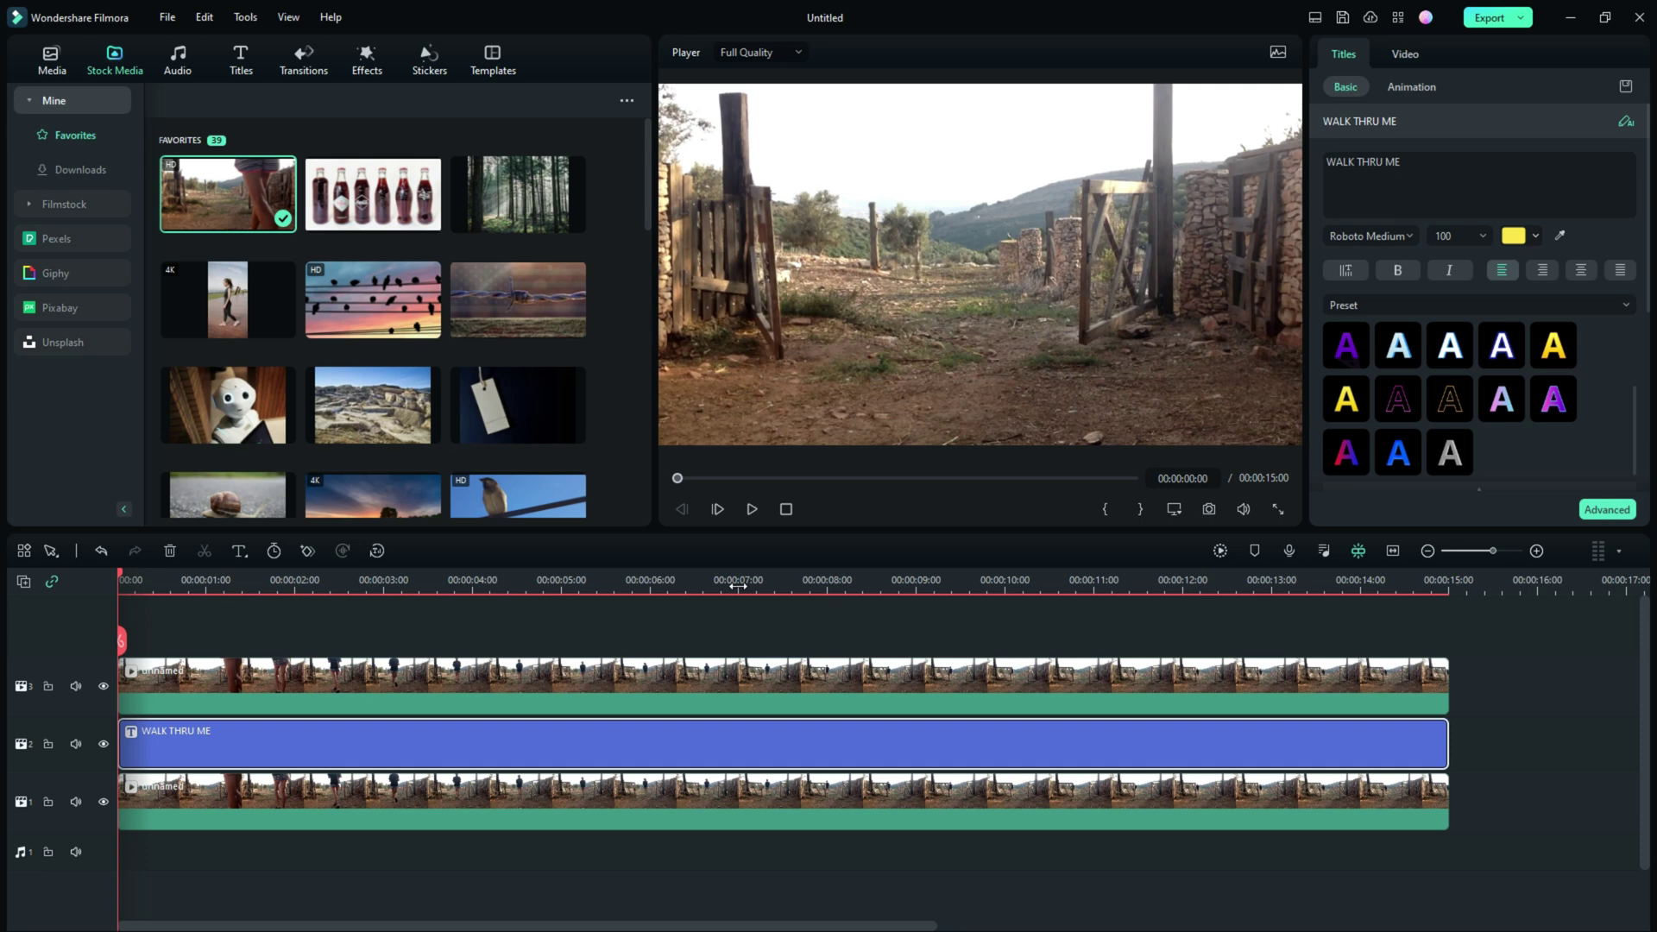
click(147, 580)
click(104, 686)
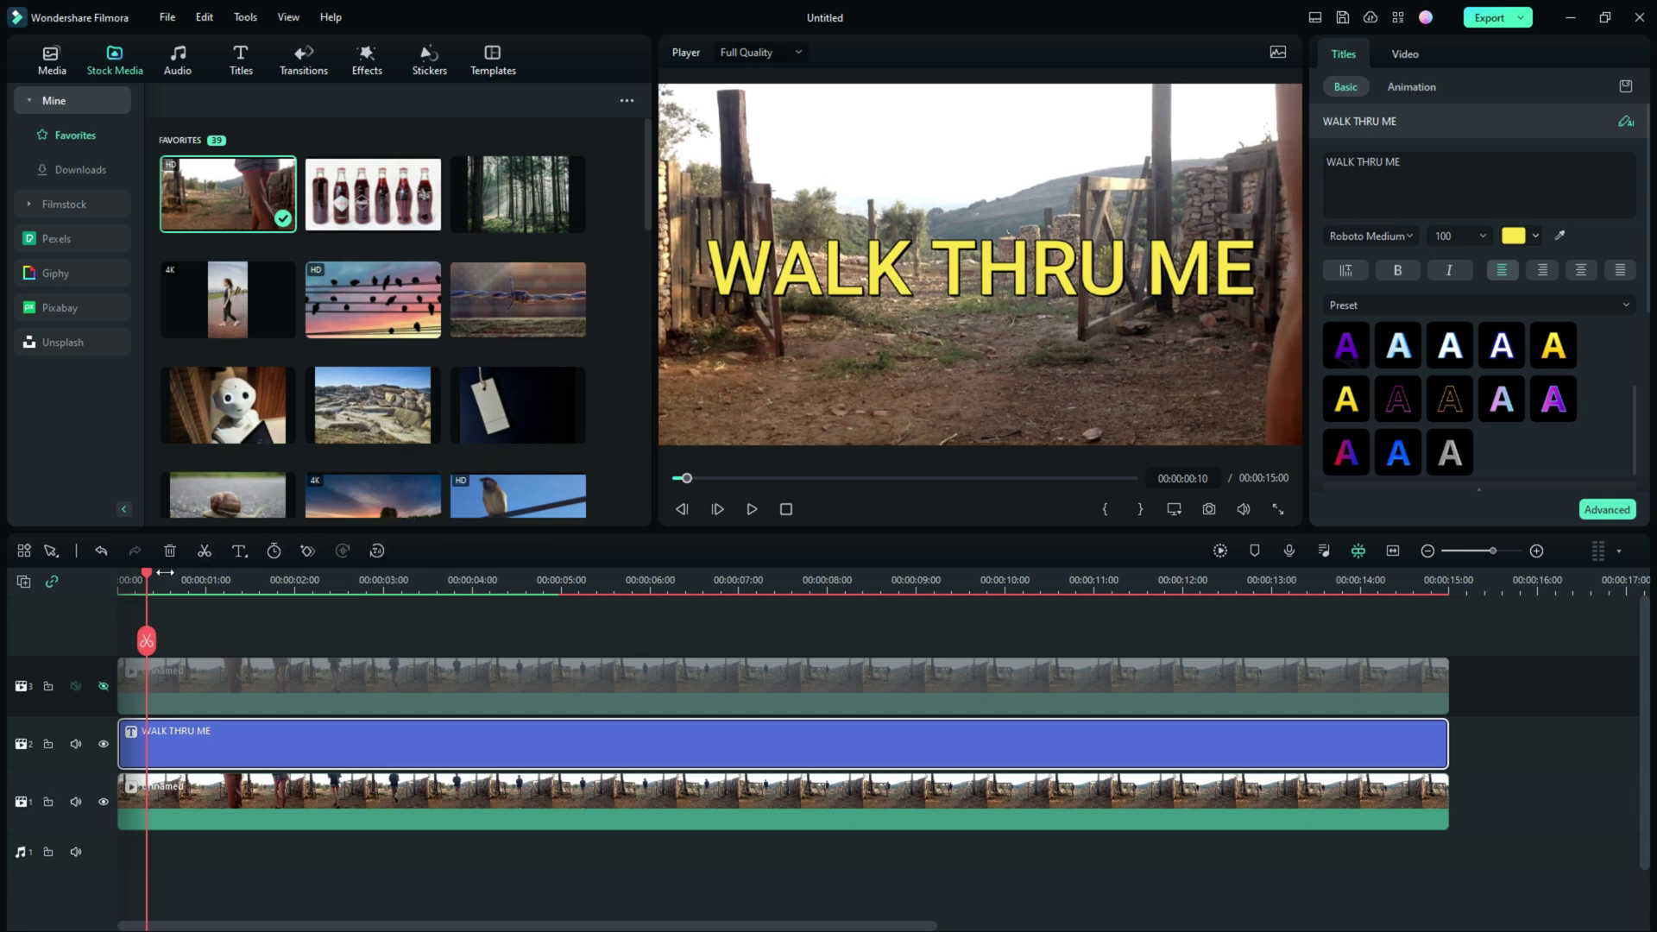
mouse_move(147, 573)
mouse_down()
mouse_move(183, 580)
mouse_move(152, 582)
mouse_up()
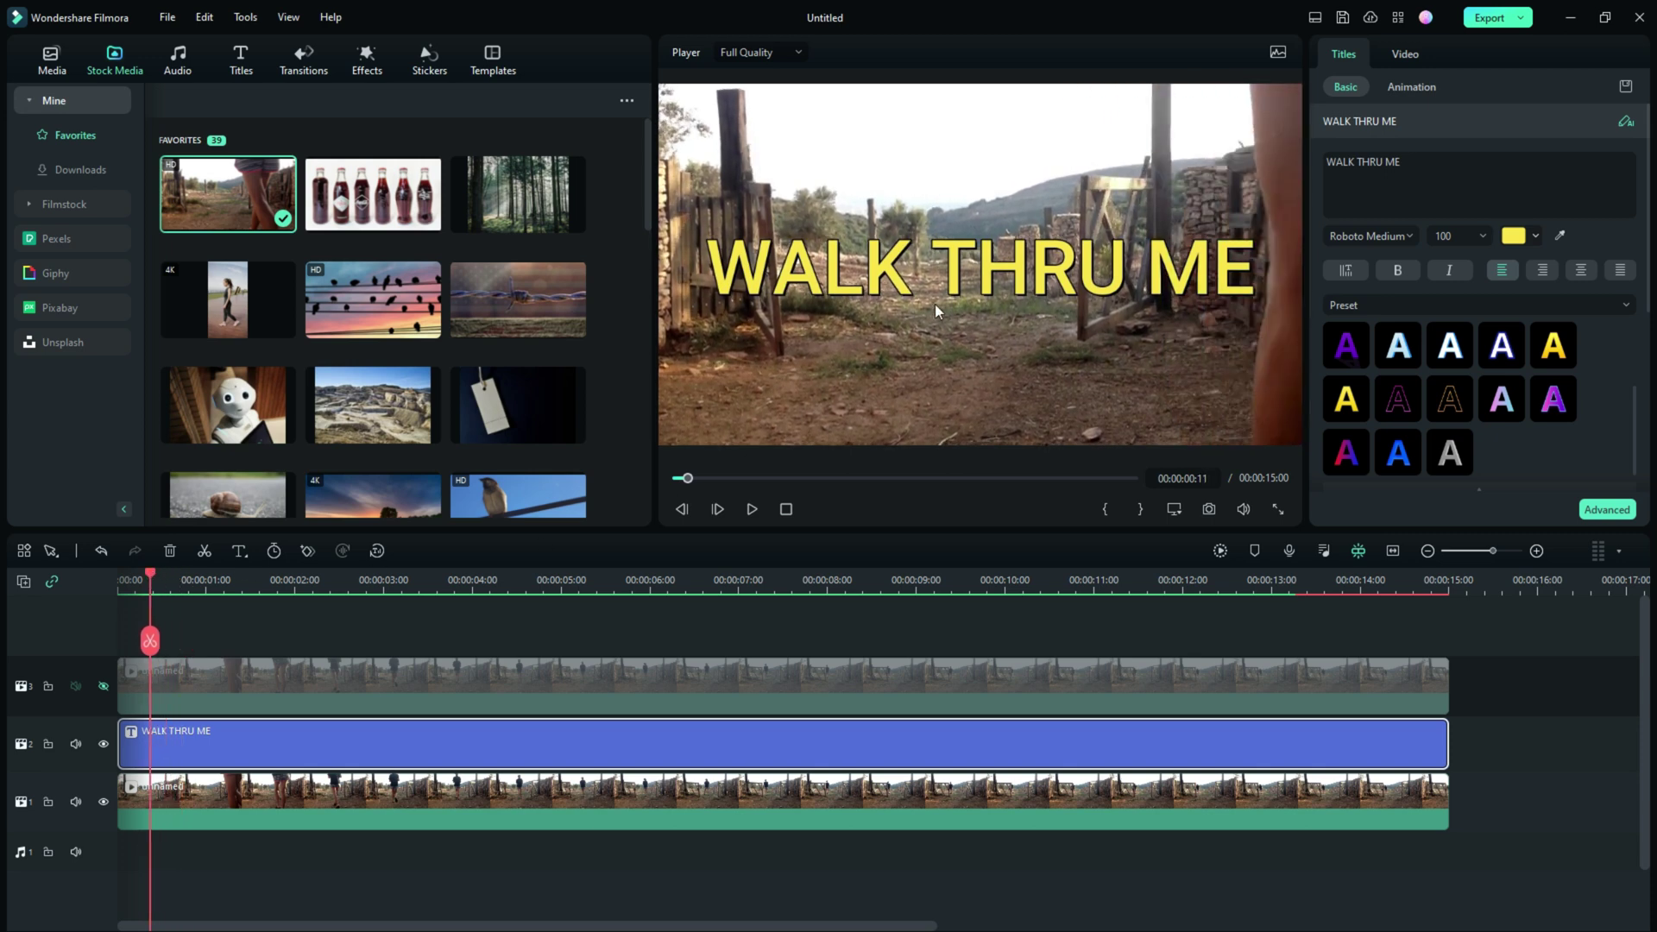
Step: Try font sizes 105, 90 and 80 on the WALK THRU ME title
click(1458, 236)
text(105)
key(Return)
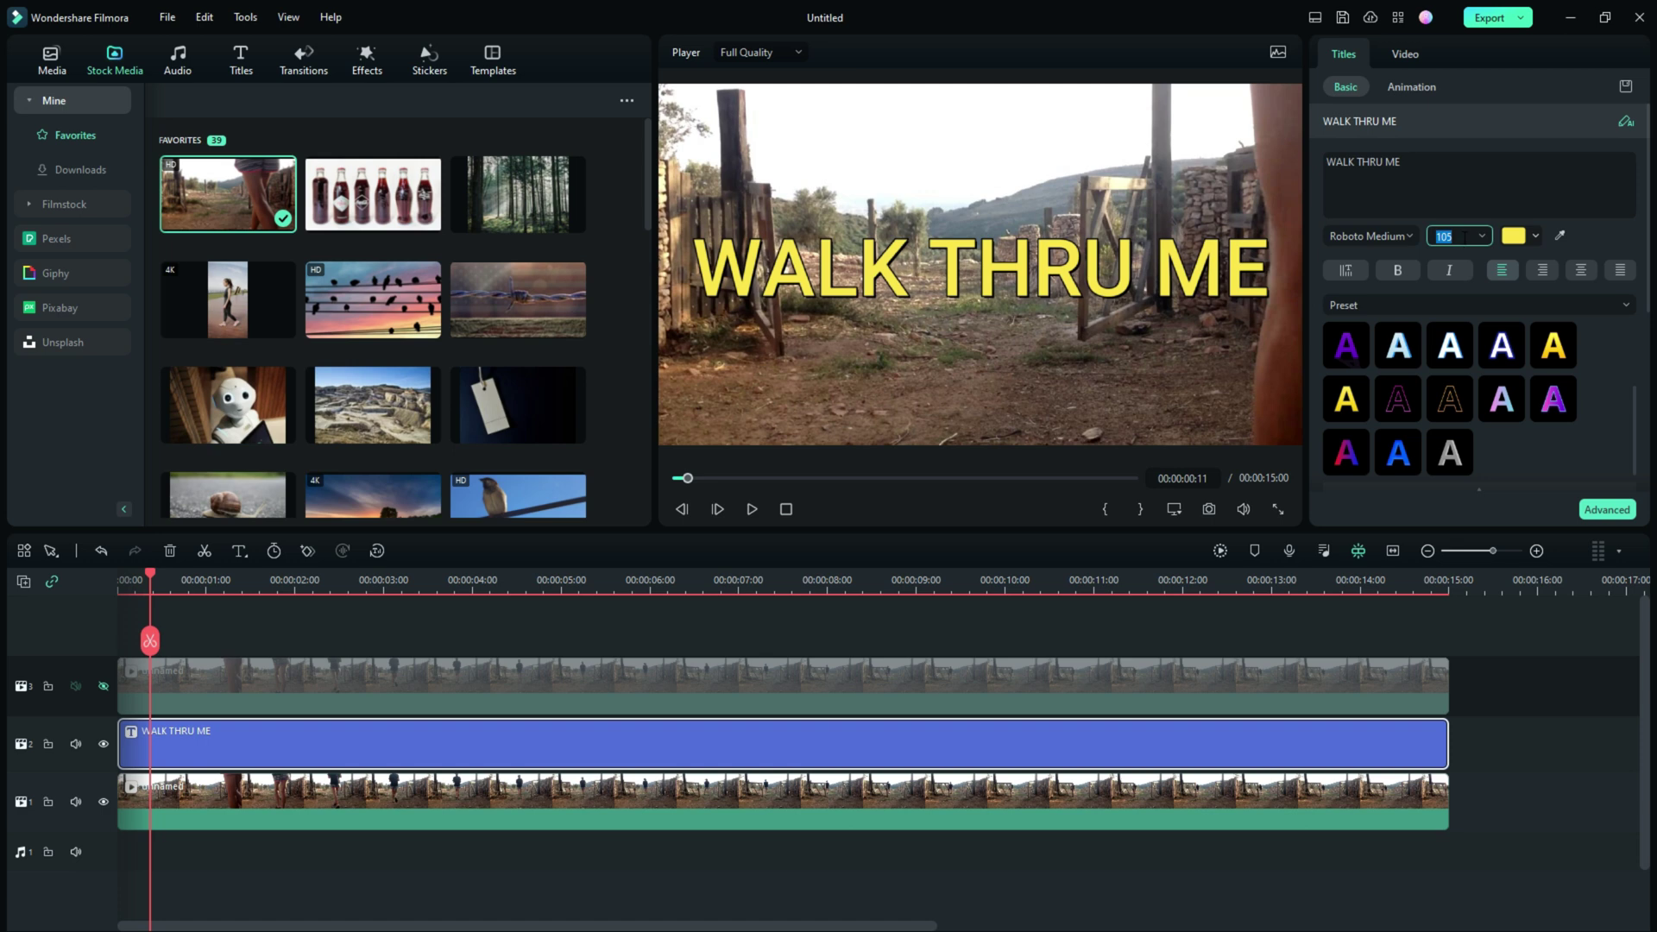
text(90)
key(Return)
text(80)
key(Return)
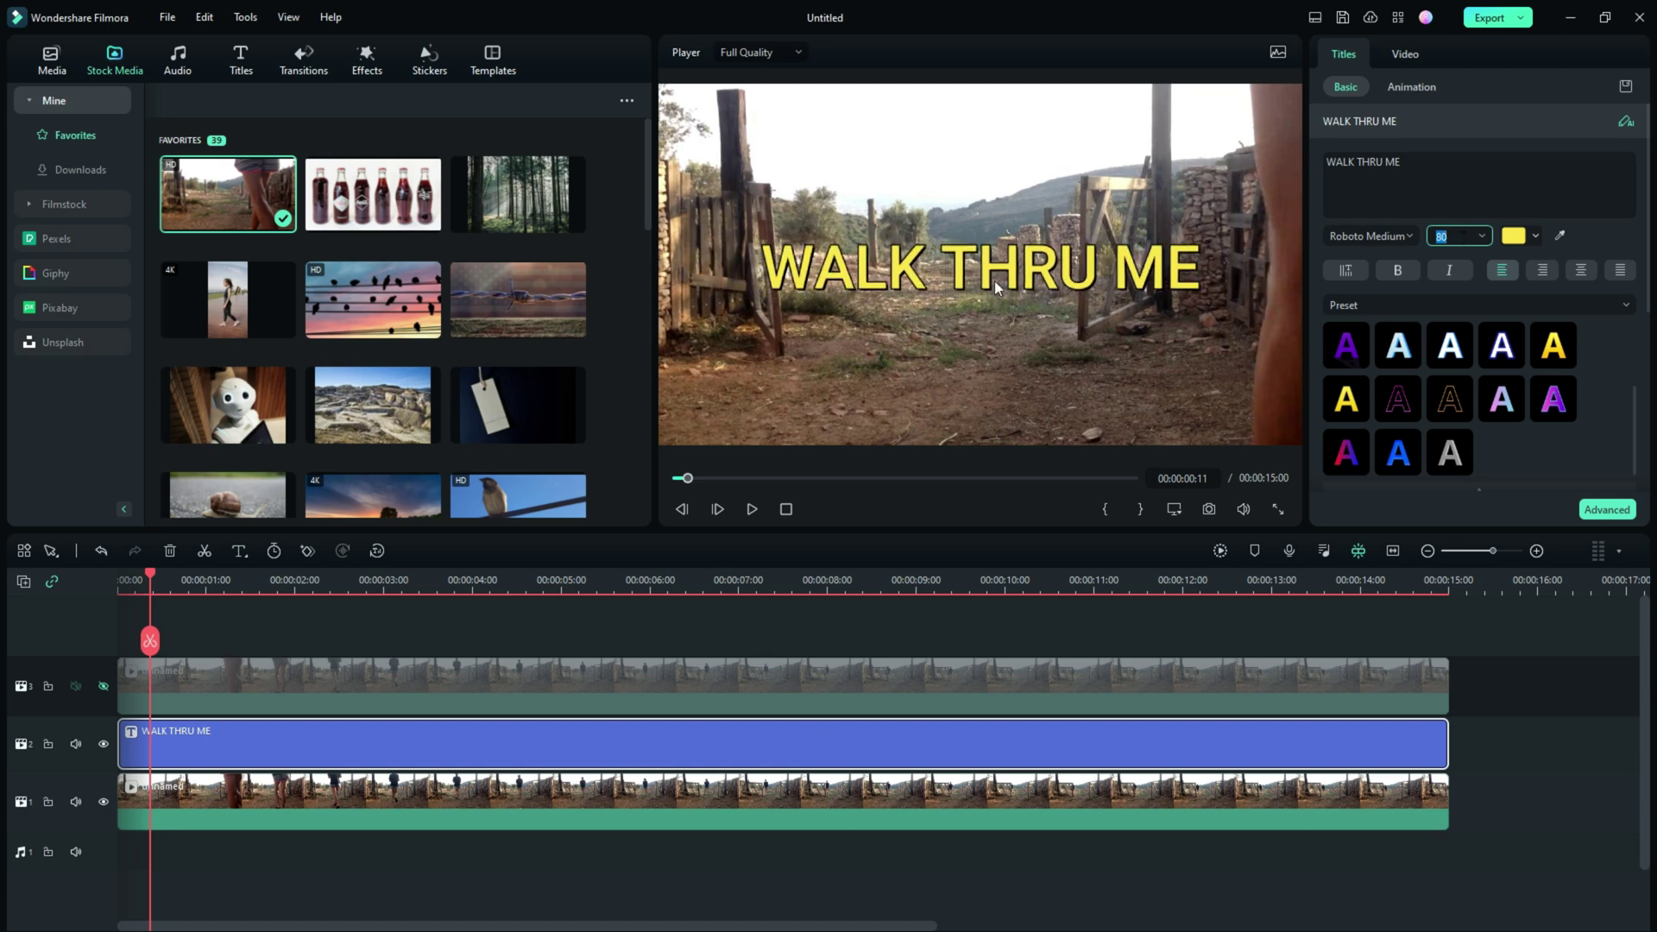
mouse_move(1012, 276)
mouse_down()
mouse_move(991, 274)
mouse_move(1008, 270)
mouse_up()
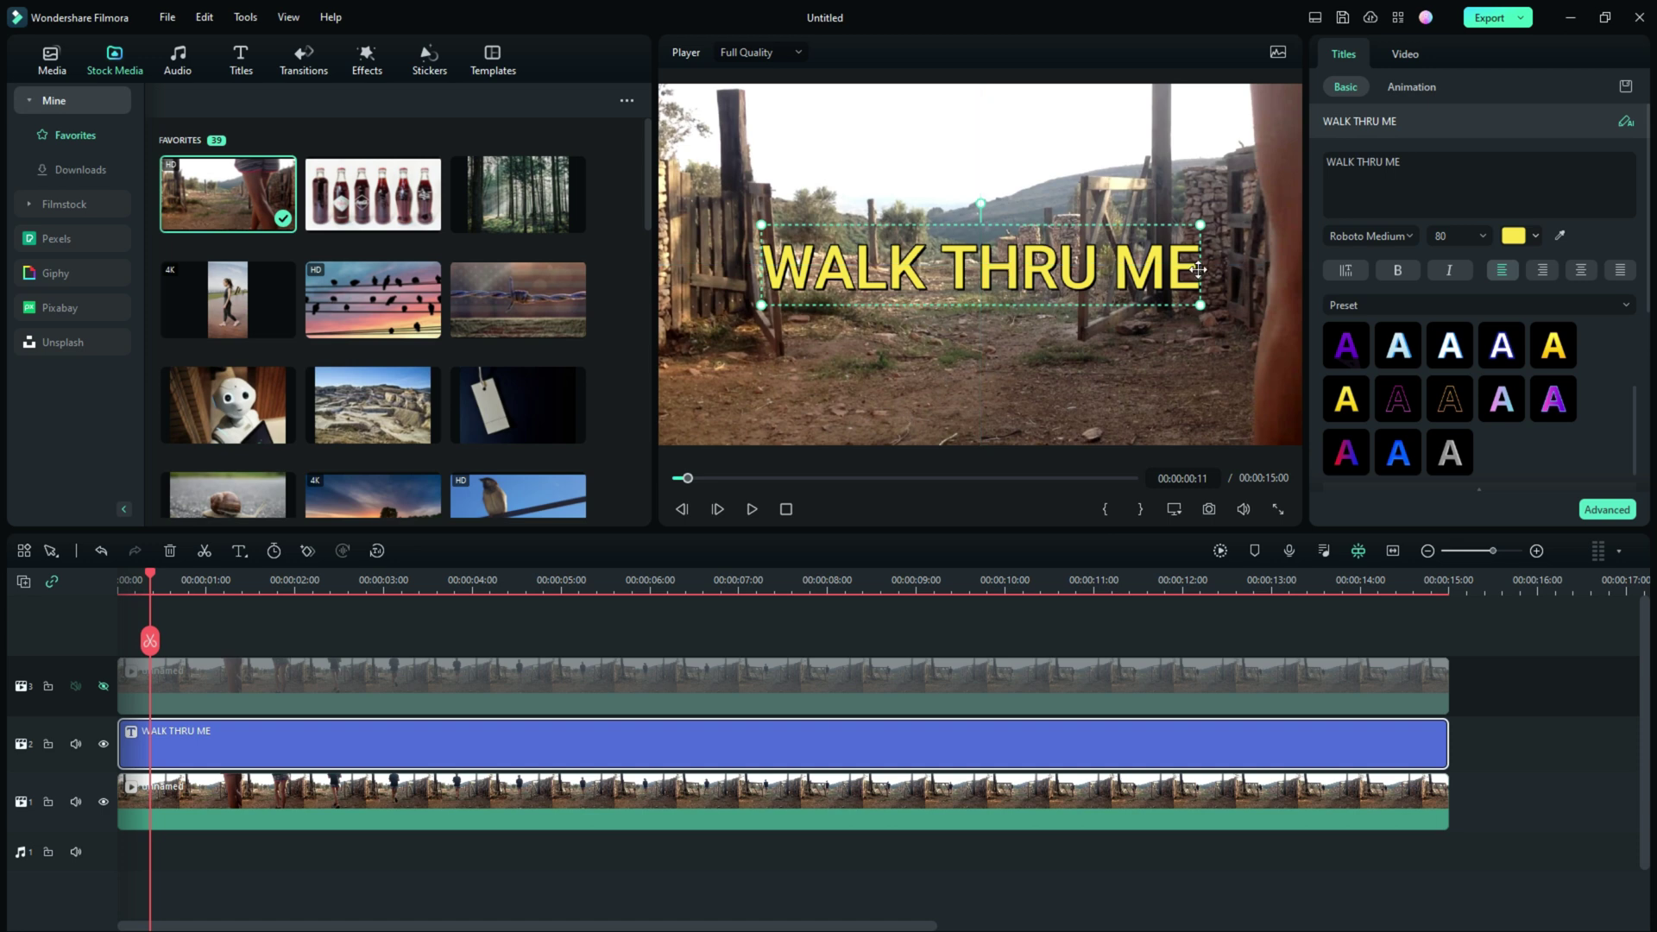
Step: Set the title's font size to 72 and move it down and slightly left so it sits between the gate posts
mouse_move(151, 576)
mouse_down()
mouse_move(167, 576)
mouse_move(121, 577)
mouse_up()
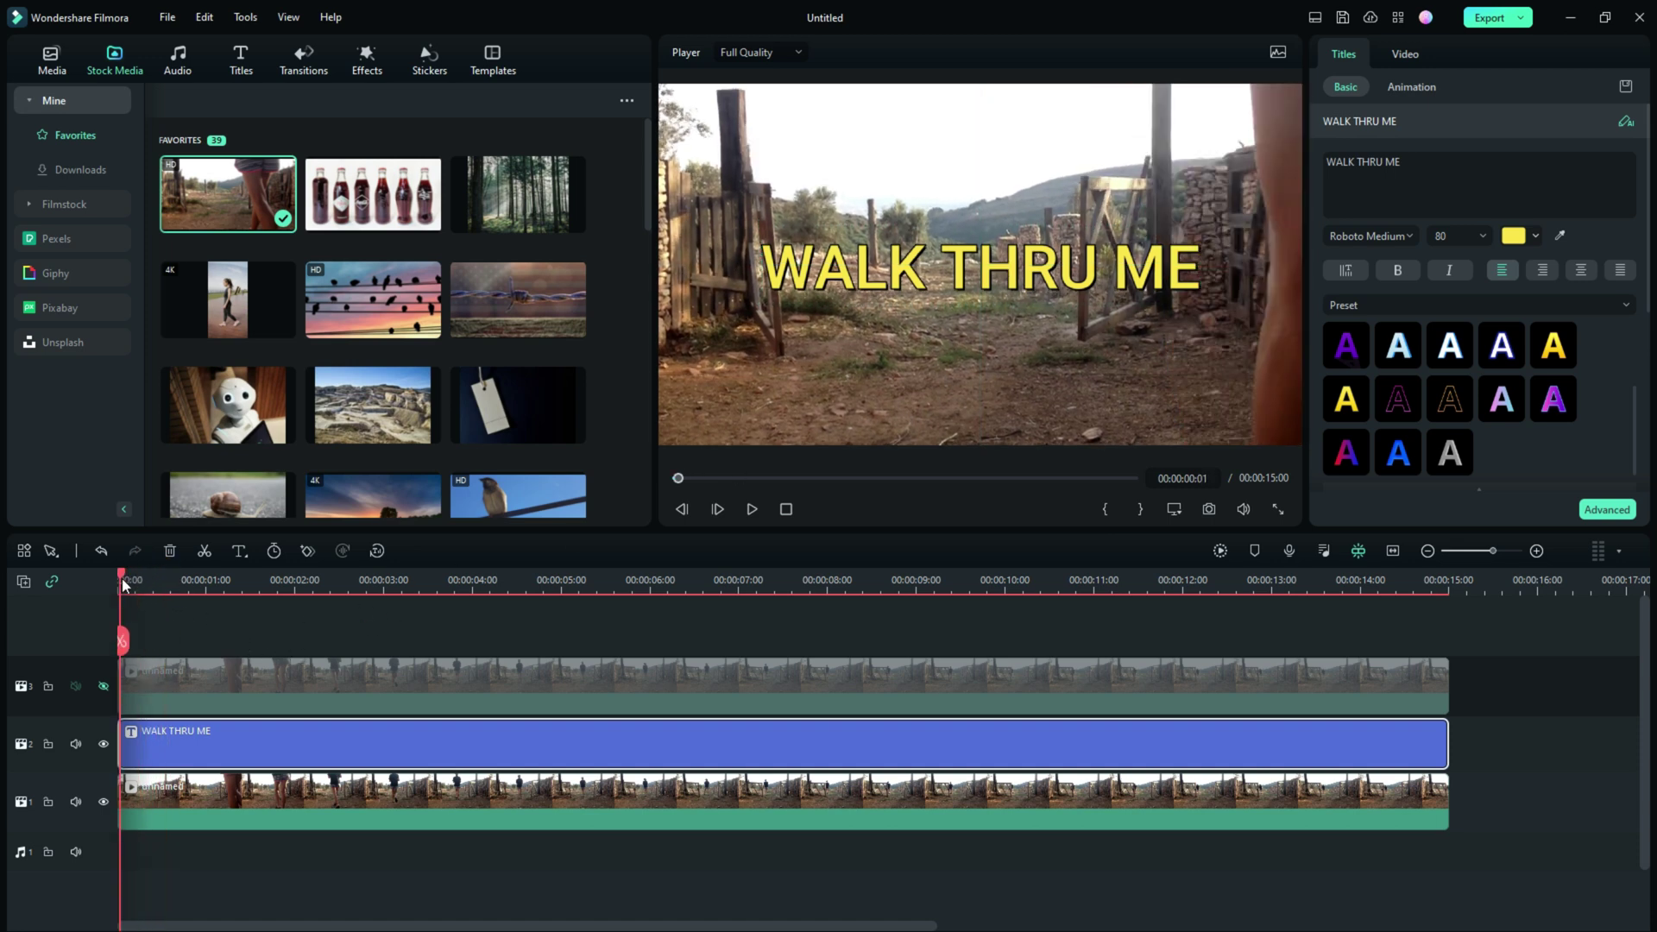
click(982, 278)
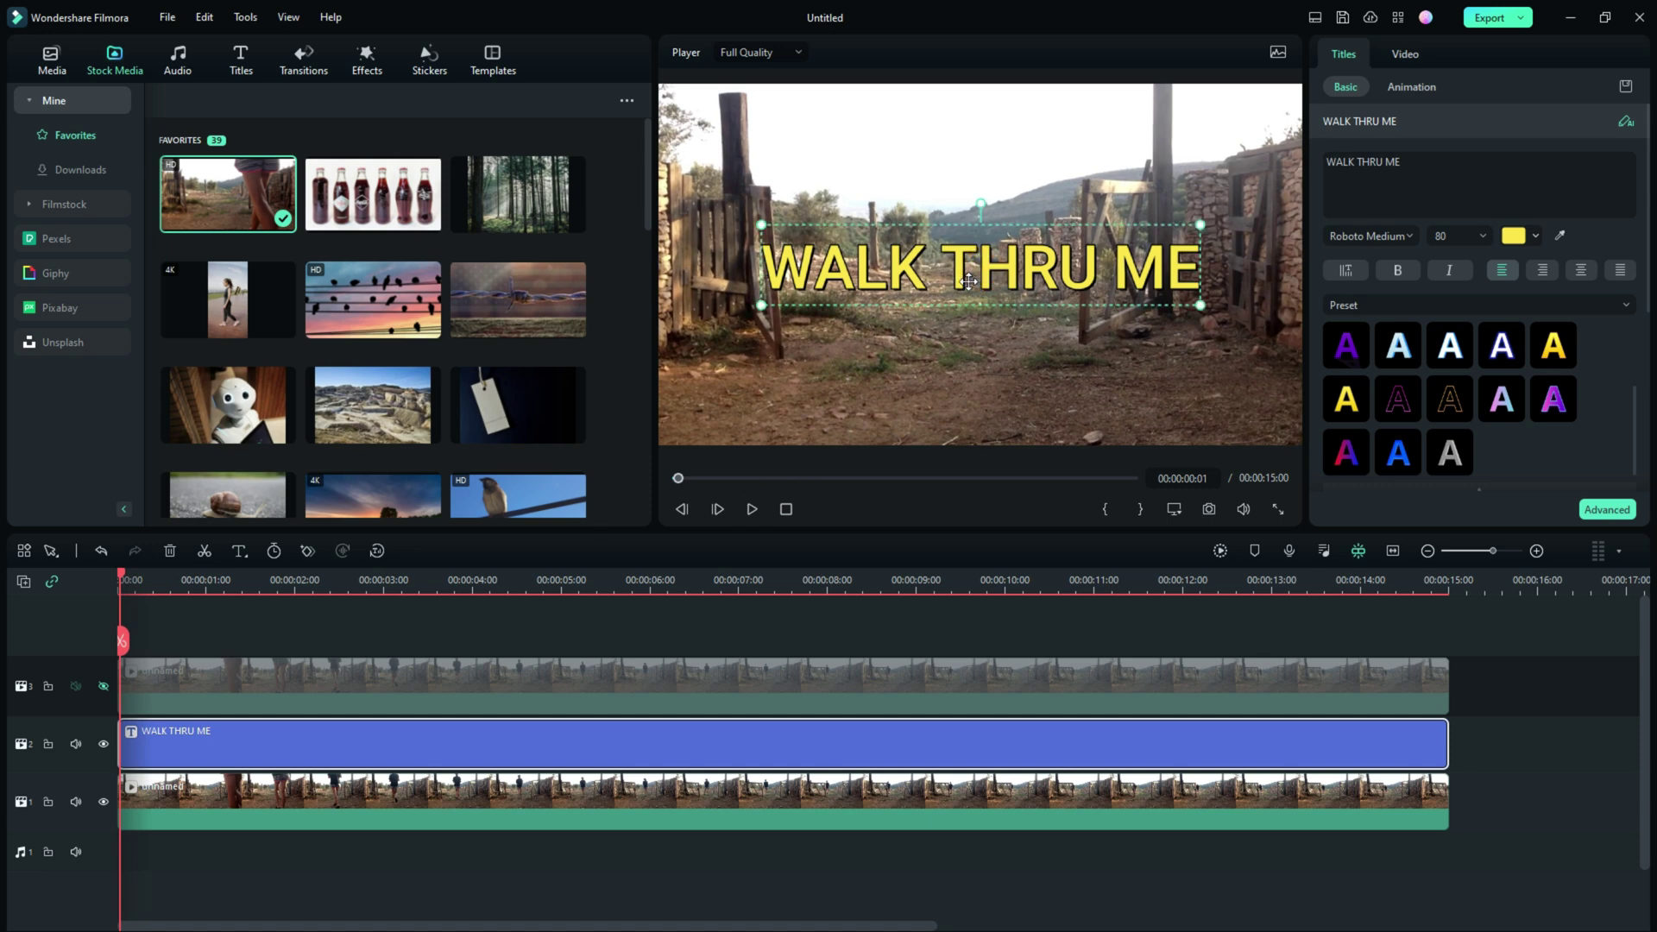
click(1446, 236)
scroll(1448, 235, up, 4)
text(72)
key(Return)
drag(1014, 272, 978, 310)
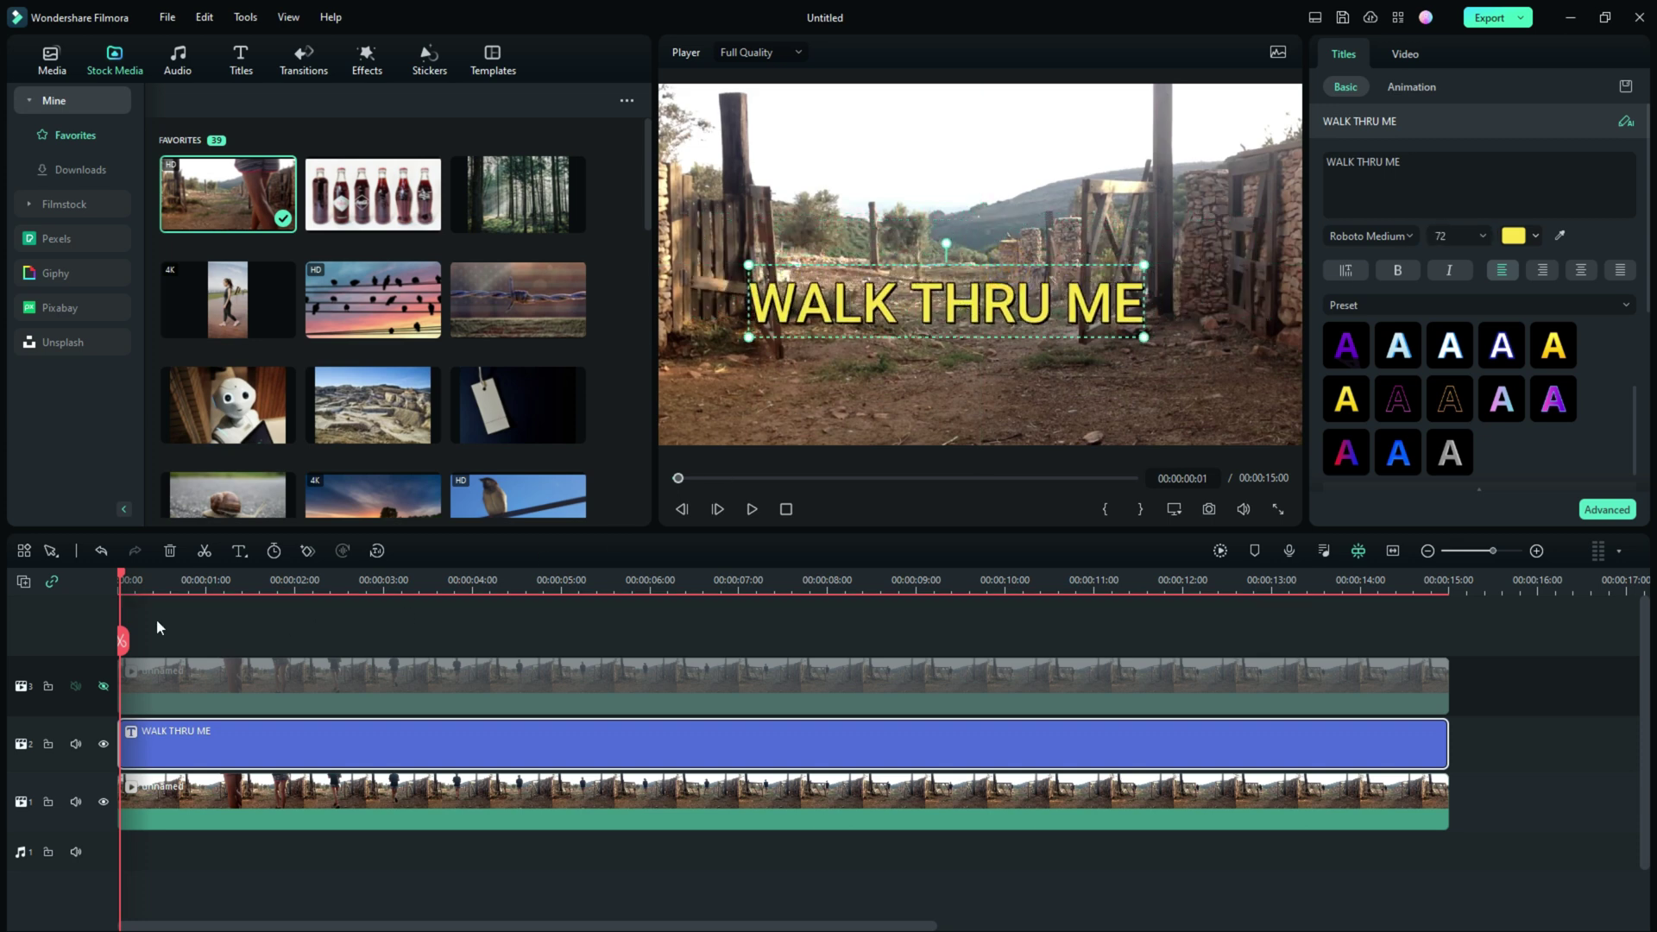
drag(122, 577, 105, 619)
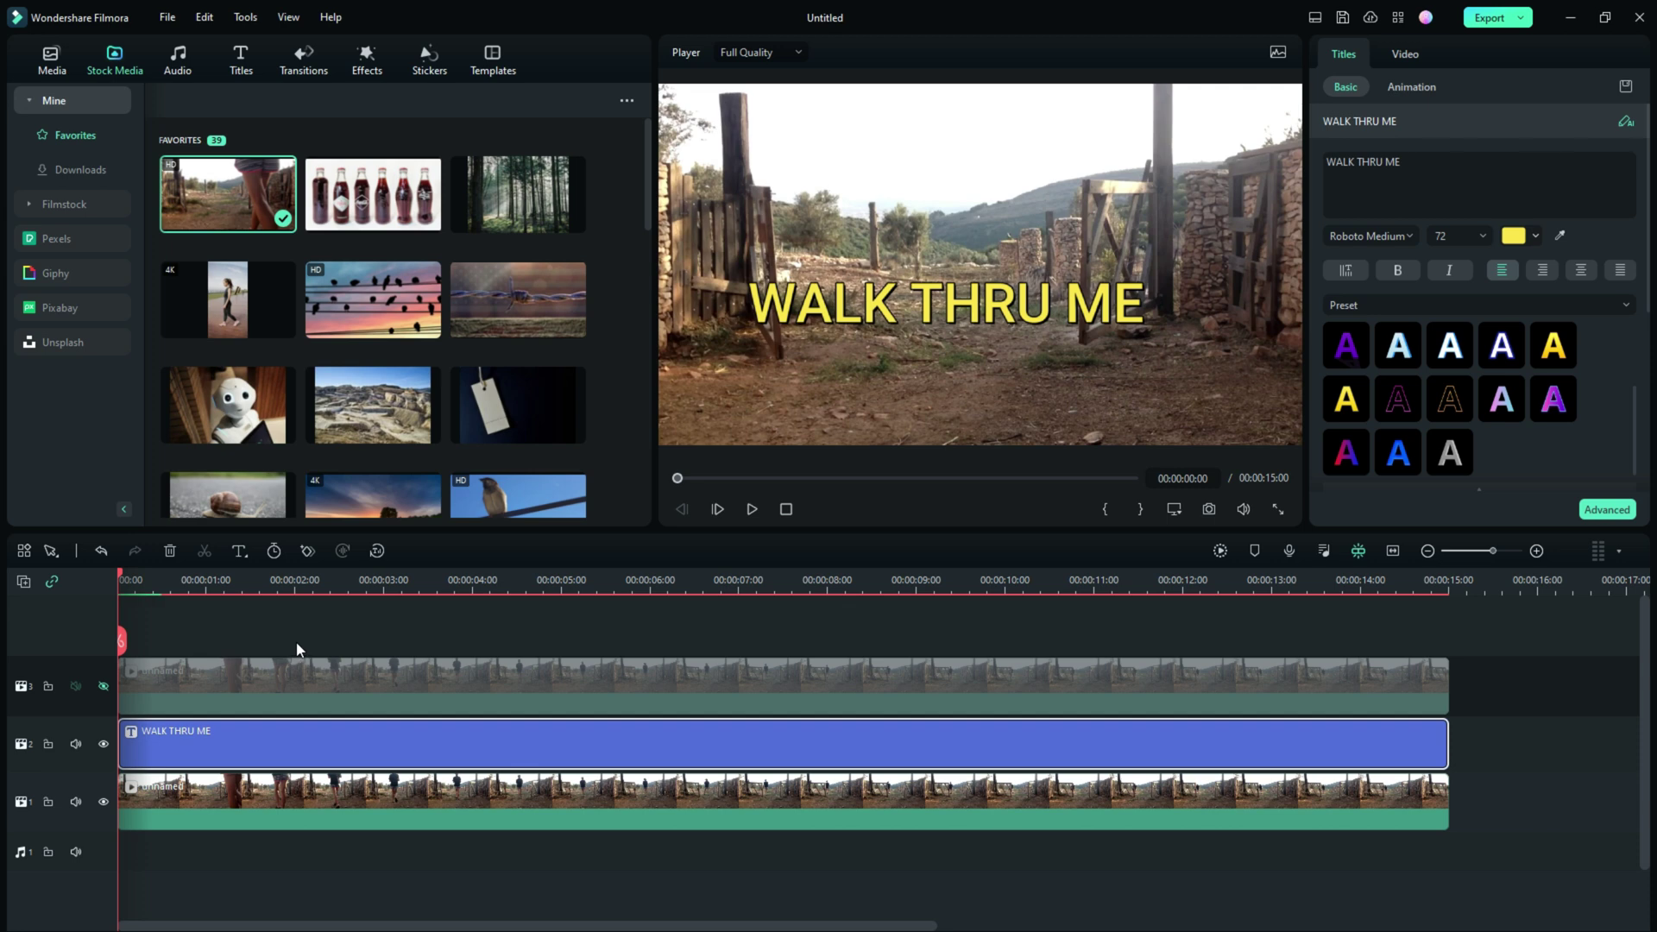
Step: Show the top video track again and select its gate clip
click(103, 688)
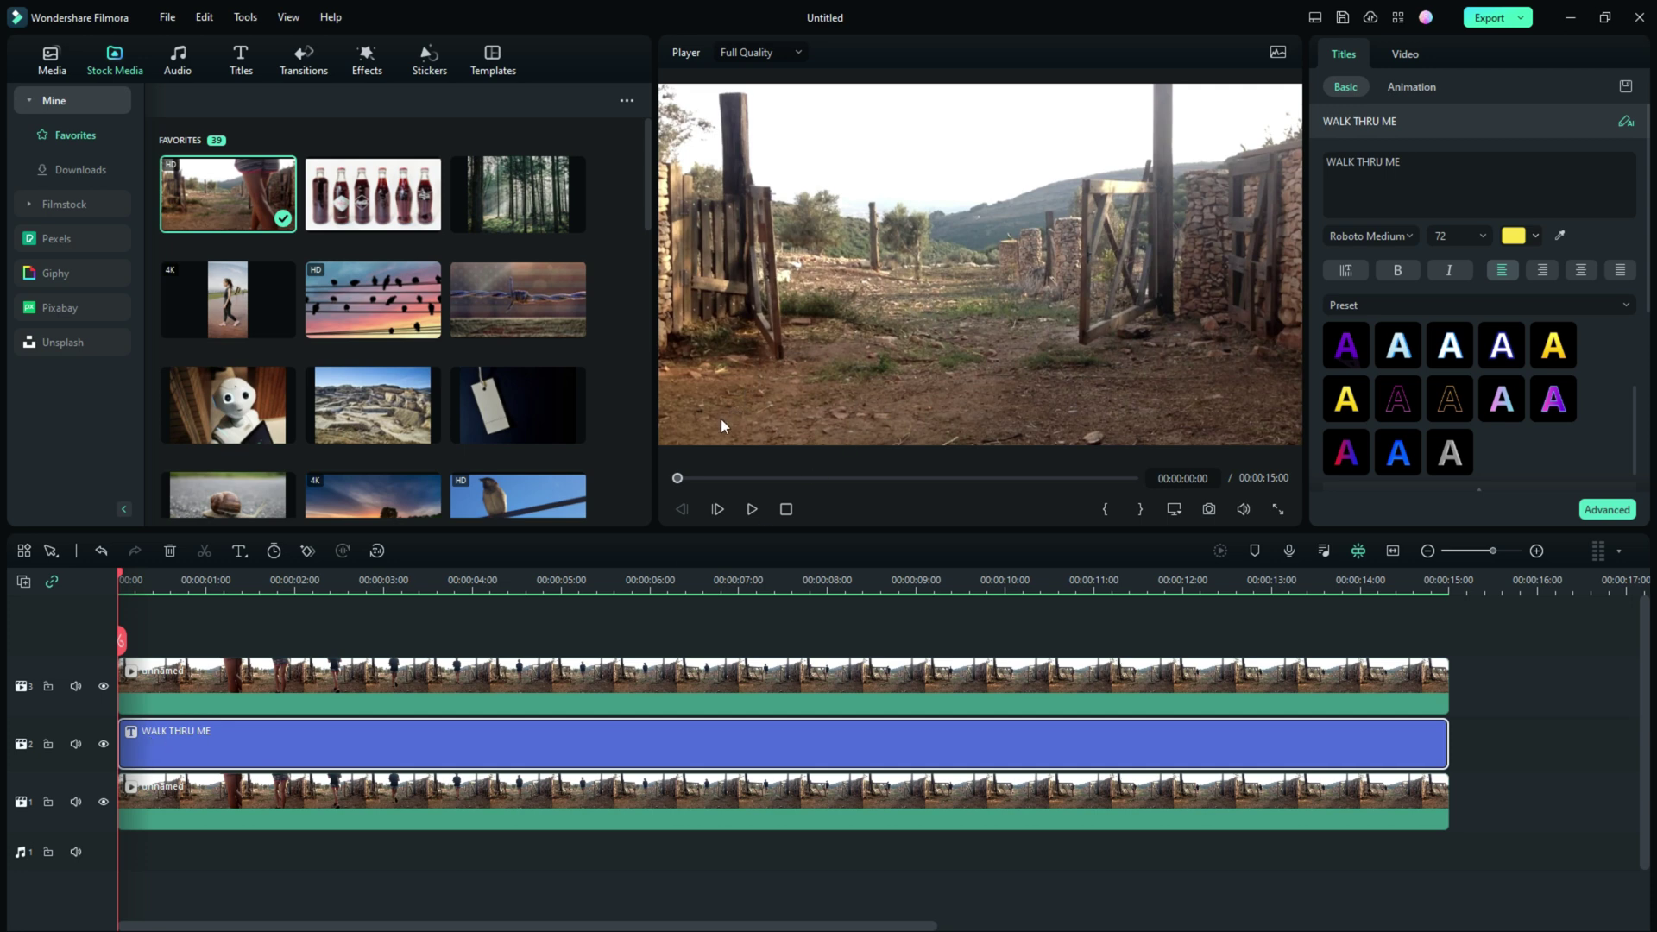
click(356, 687)
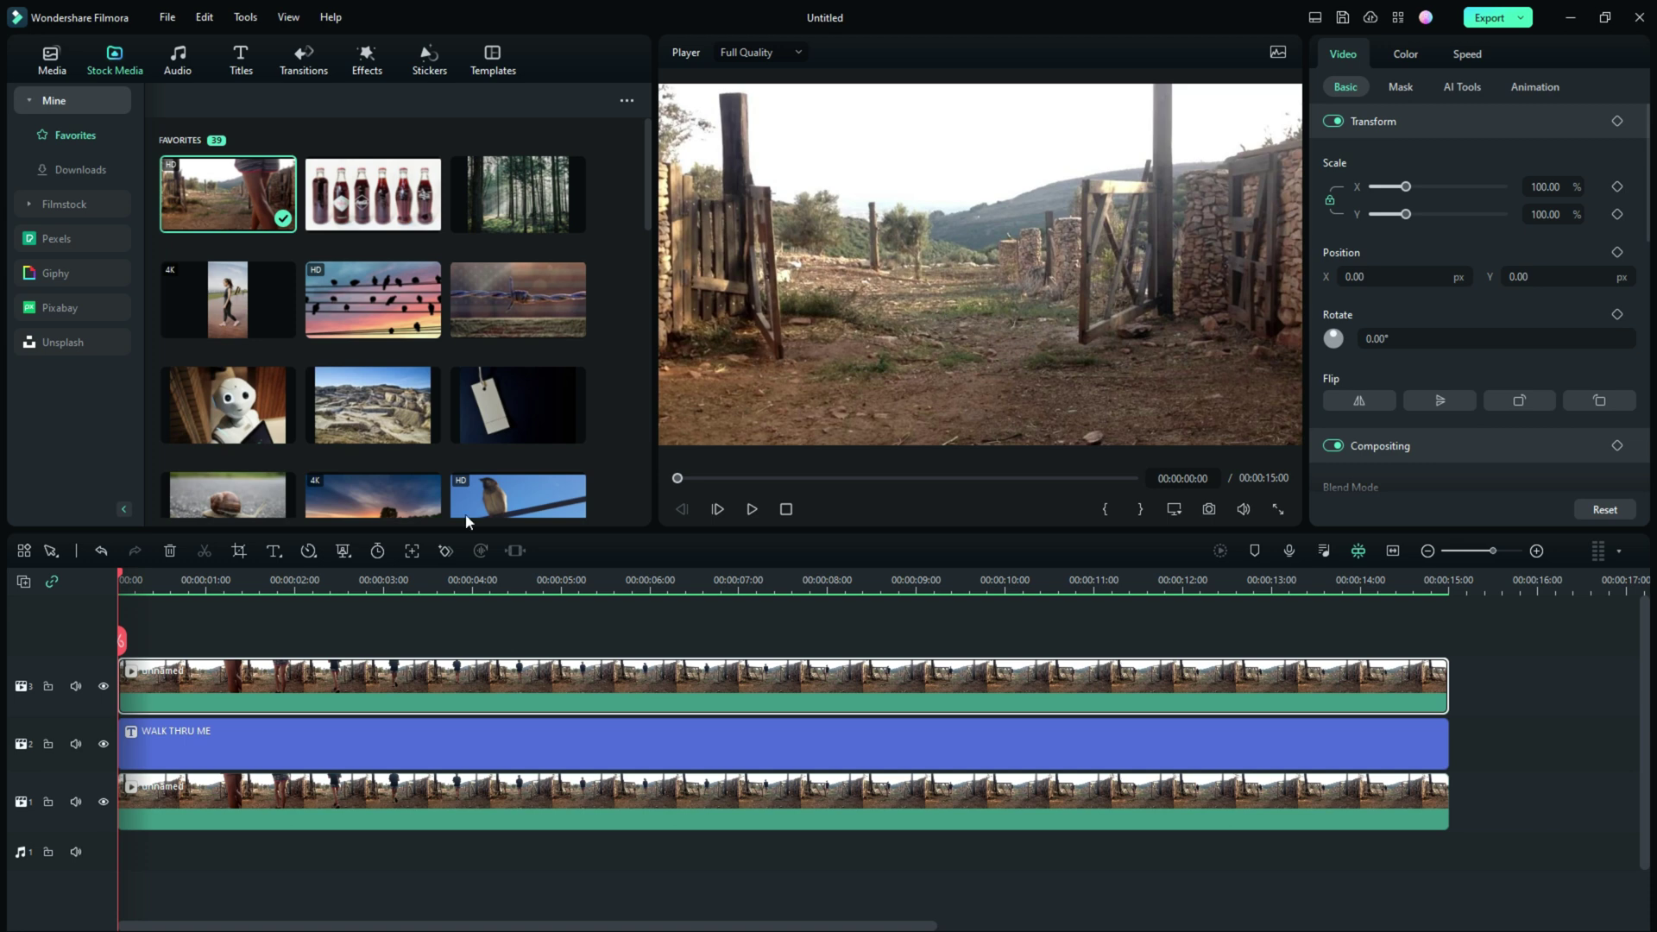
drag(122, 576, 148, 579)
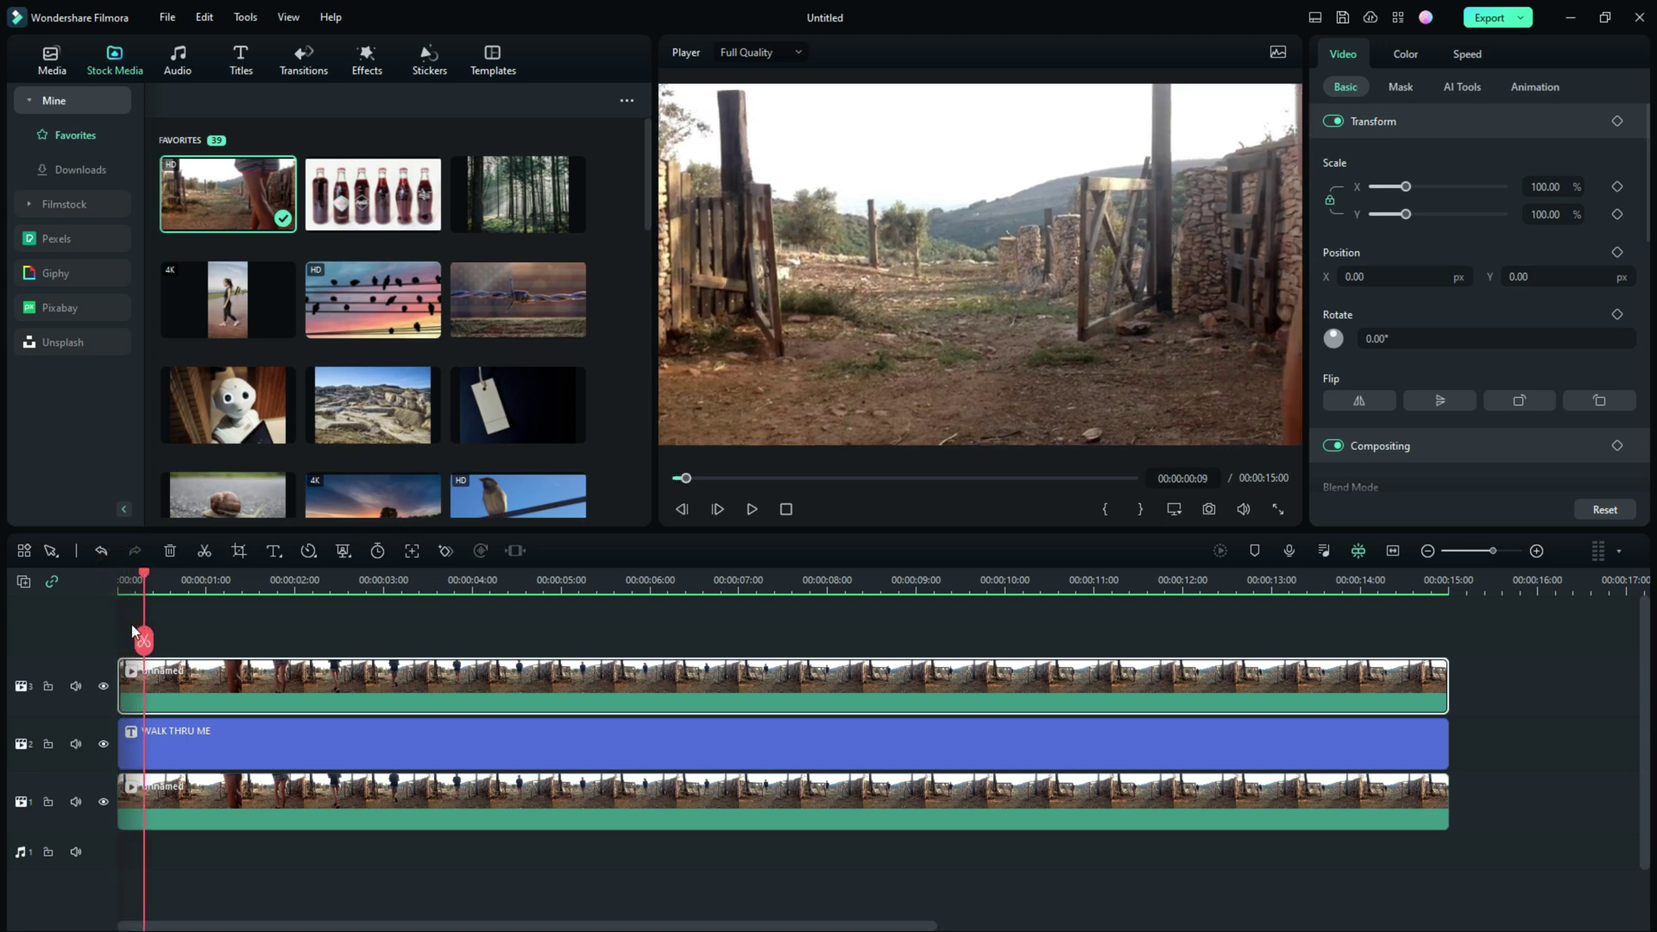
Step: Hide the top video track and step the playhead to 00:00:00:24, just before the walker's leg reaches the title
click(103, 685)
drag(146, 571, 168, 573)
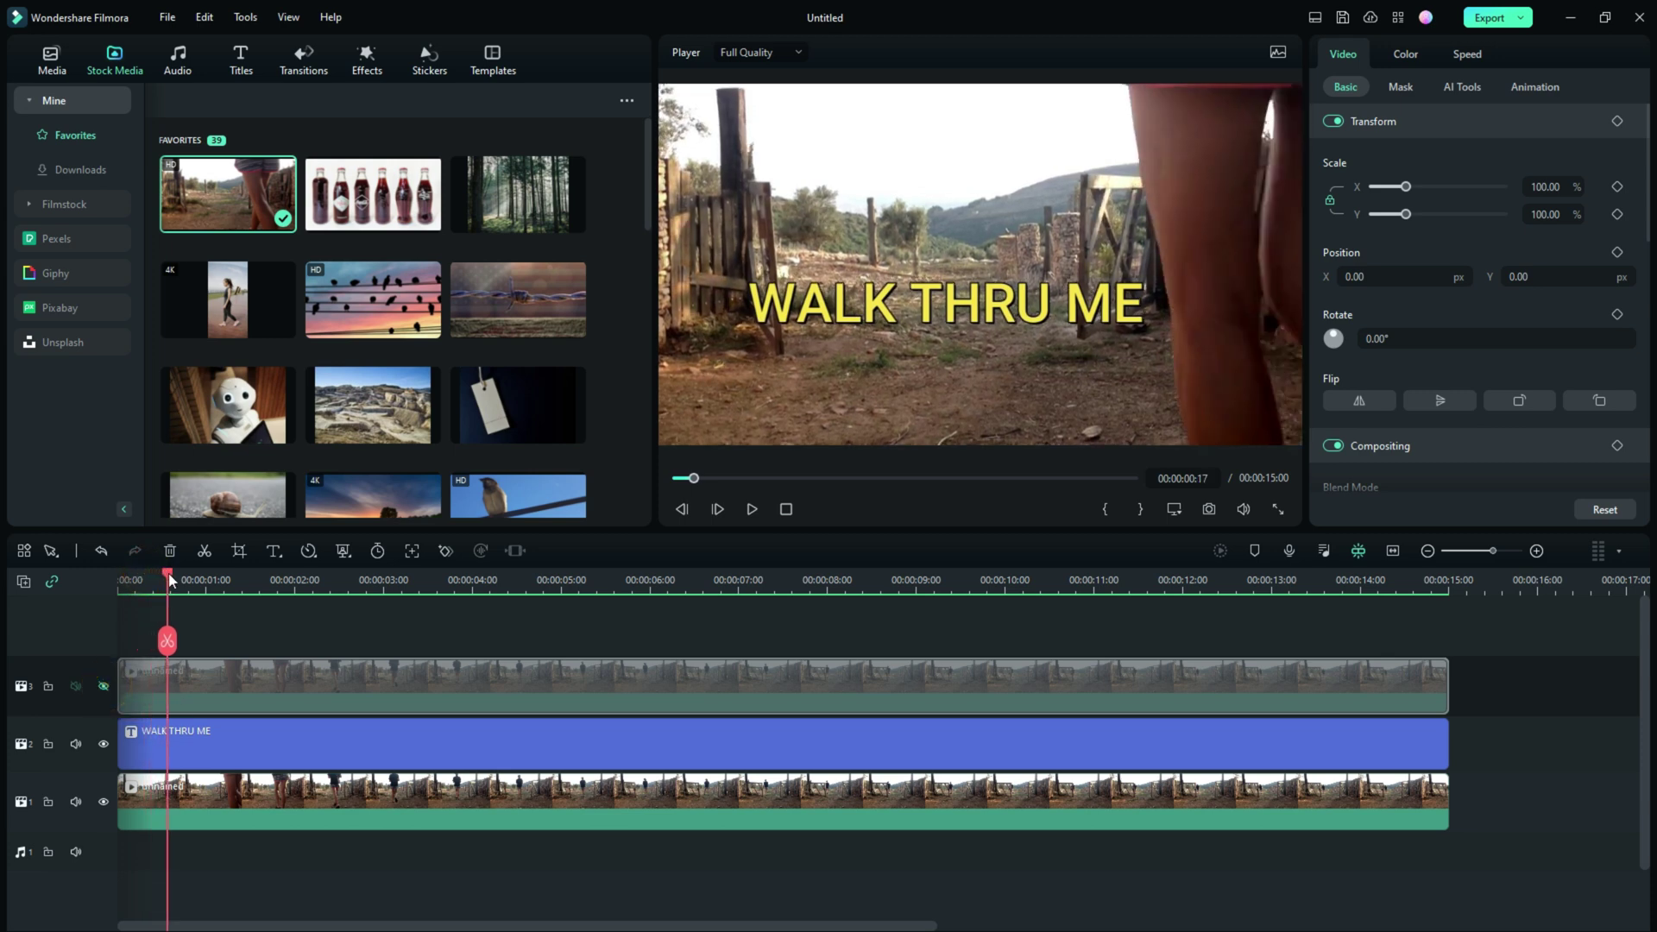
click(717, 509)
click(717, 509)
click(717, 509)
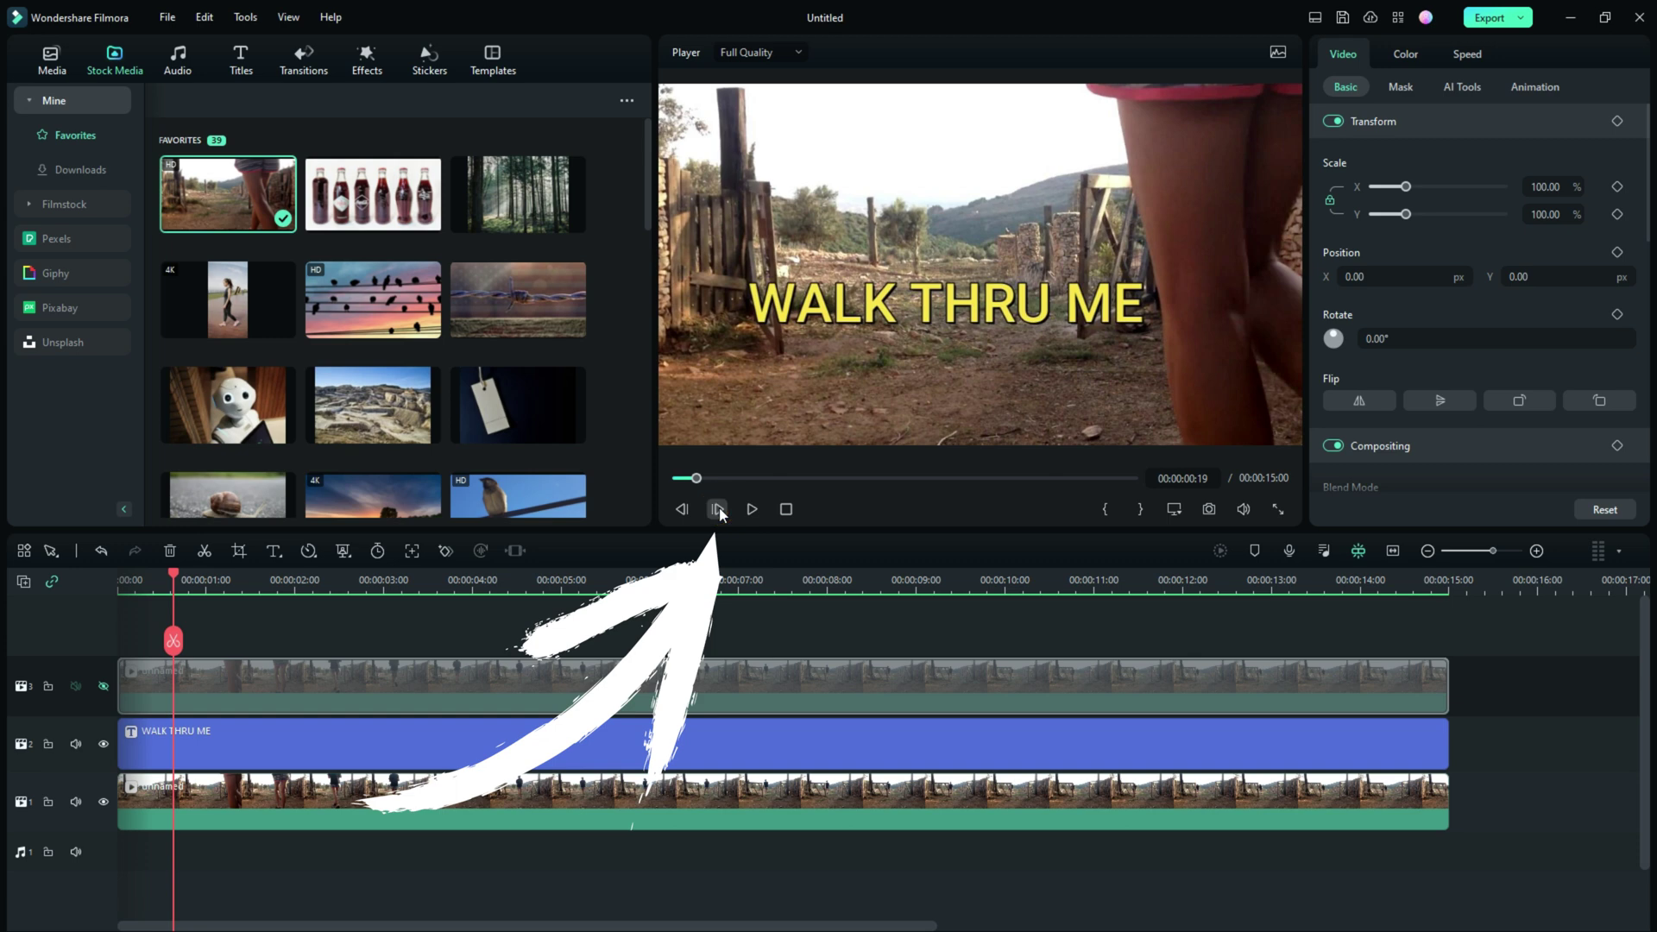
click(717, 509)
click(717, 509)
click(717, 509)
click(717, 509)
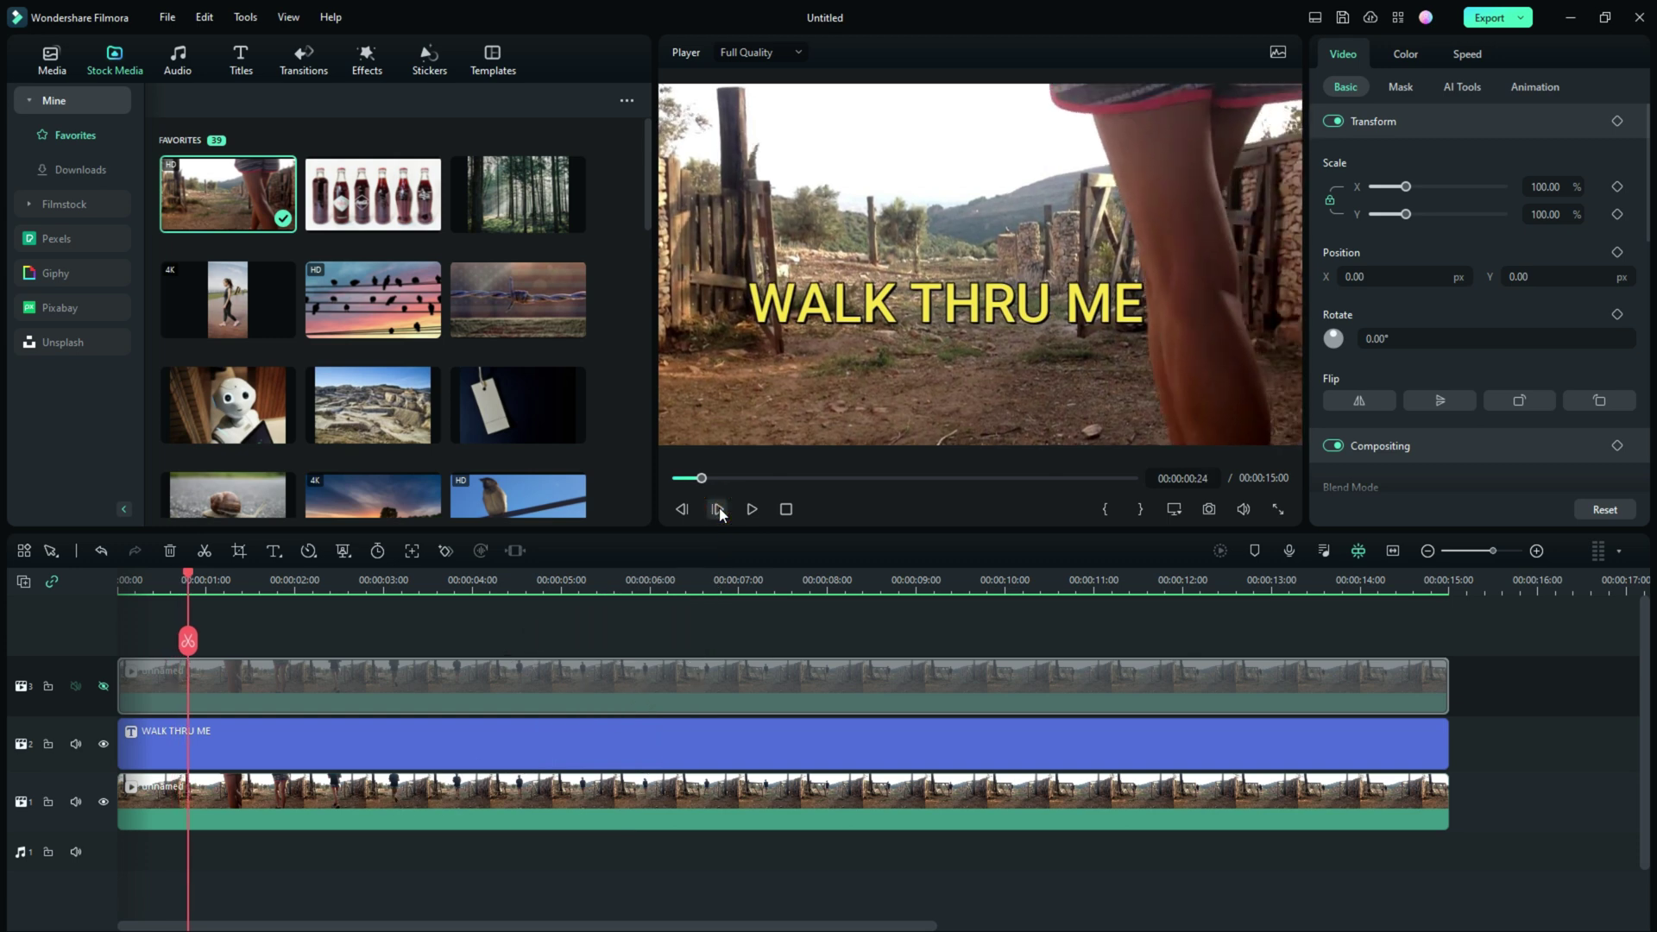
click(717, 509)
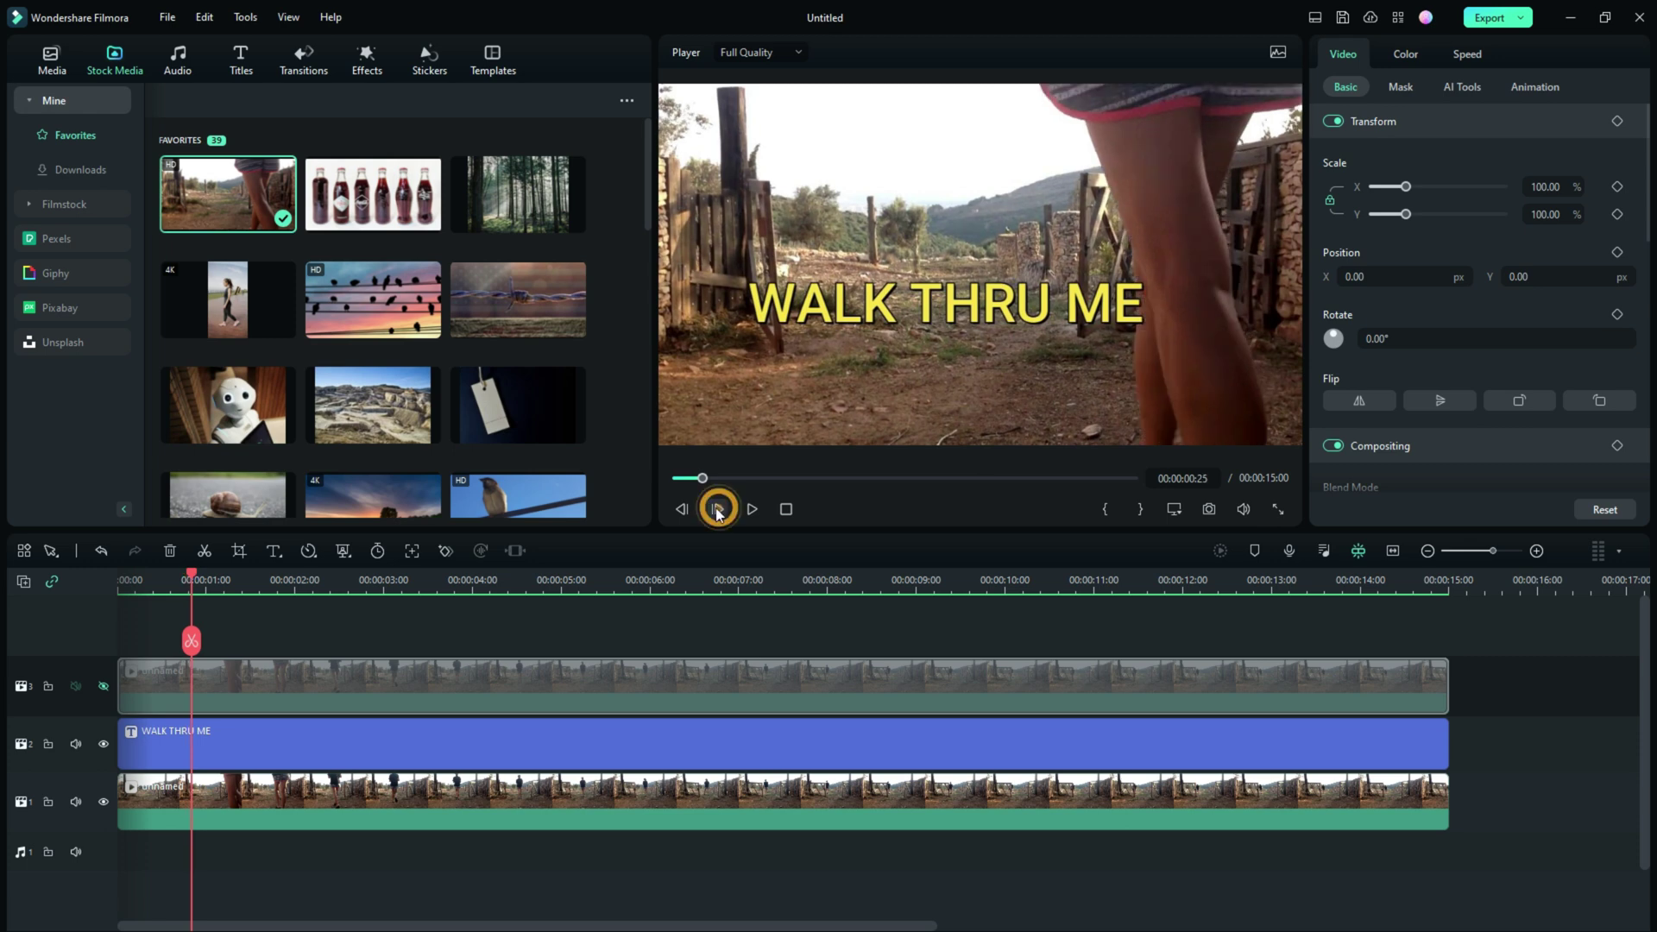
click(681, 509)
click(681, 509)
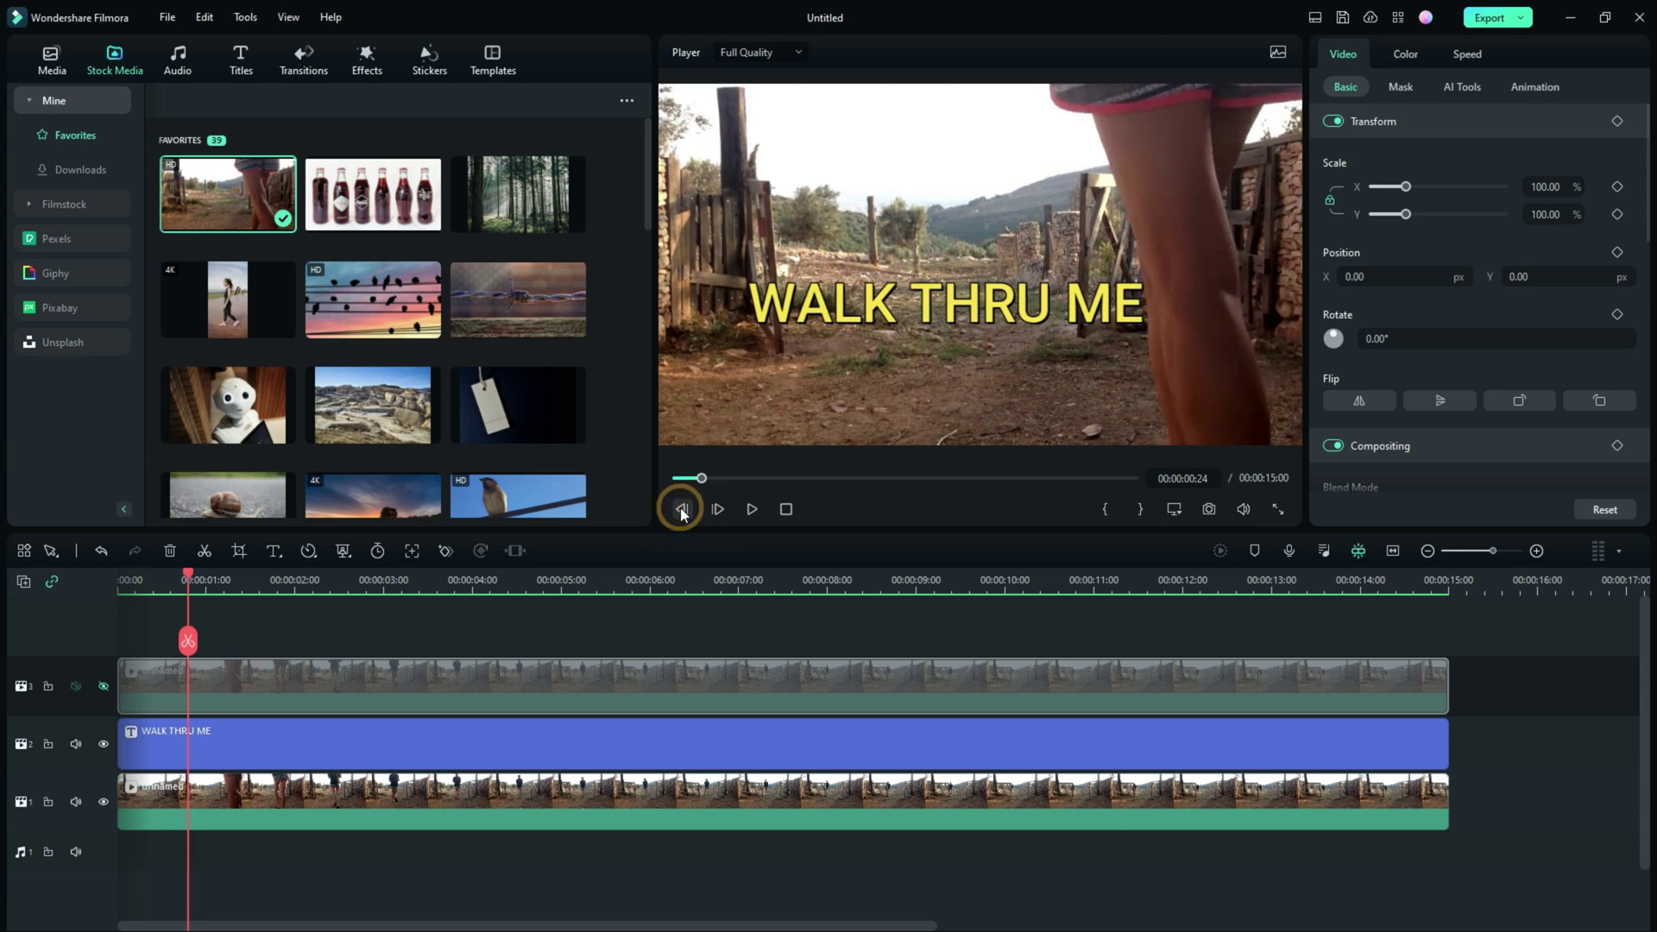
Step: Show the top video track again, split both gate clips and the title at 00:00:00:24, and play across the cut
click(103, 687)
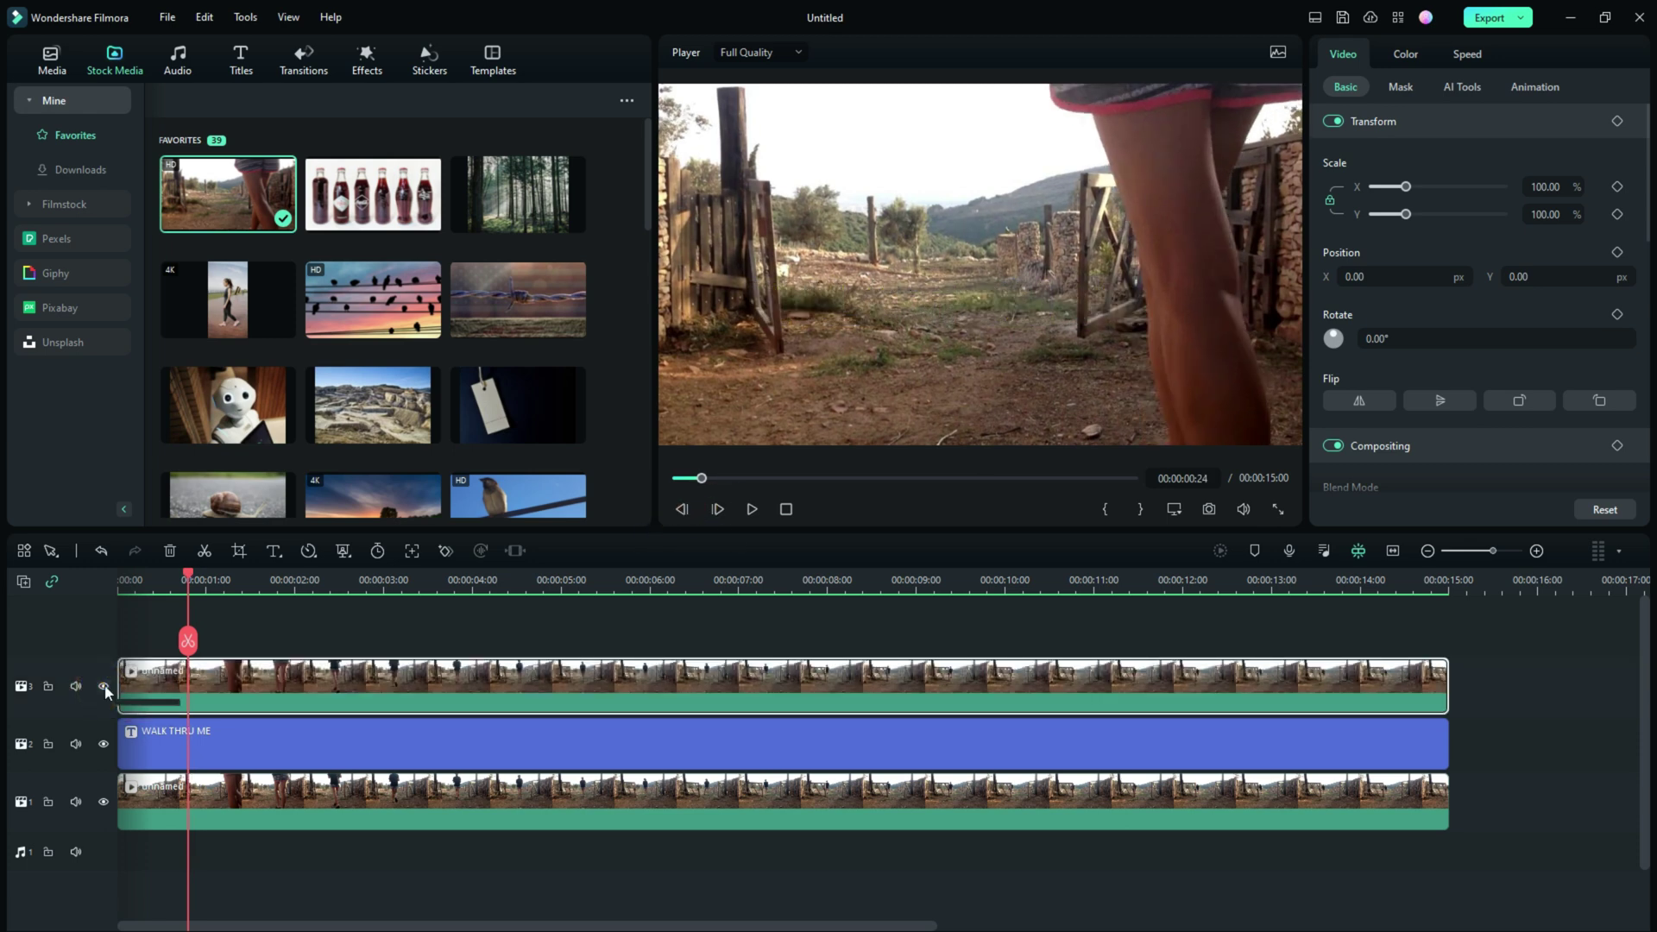
click(153, 631)
drag(153, 635, 155, 842)
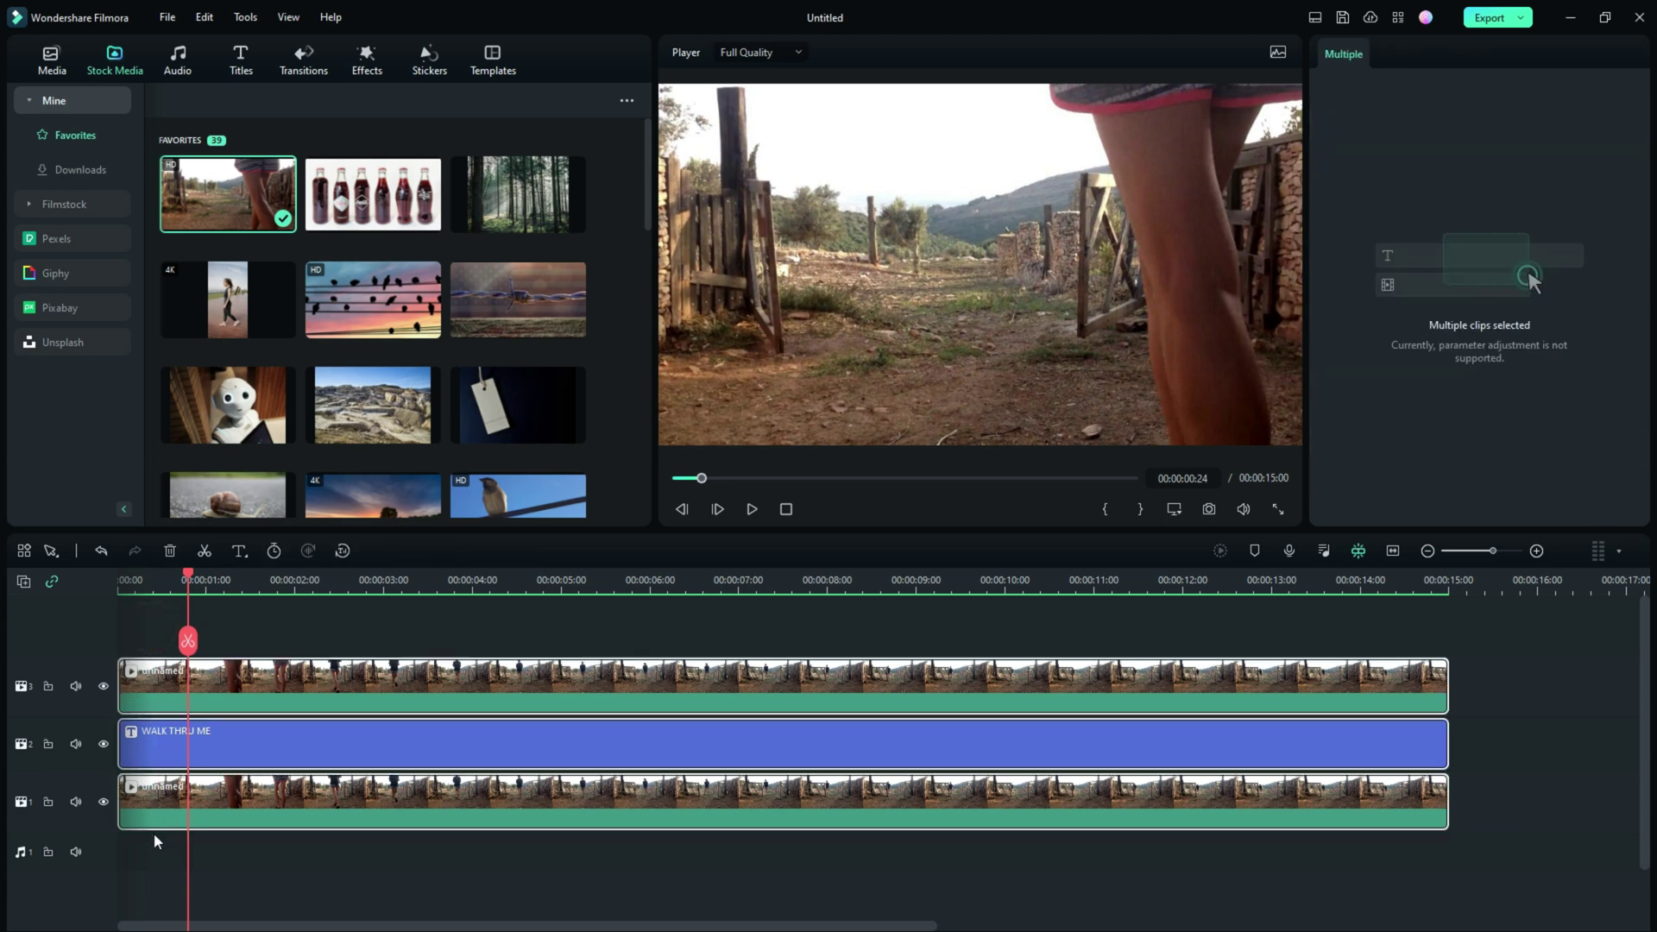
key(ctrl+b)
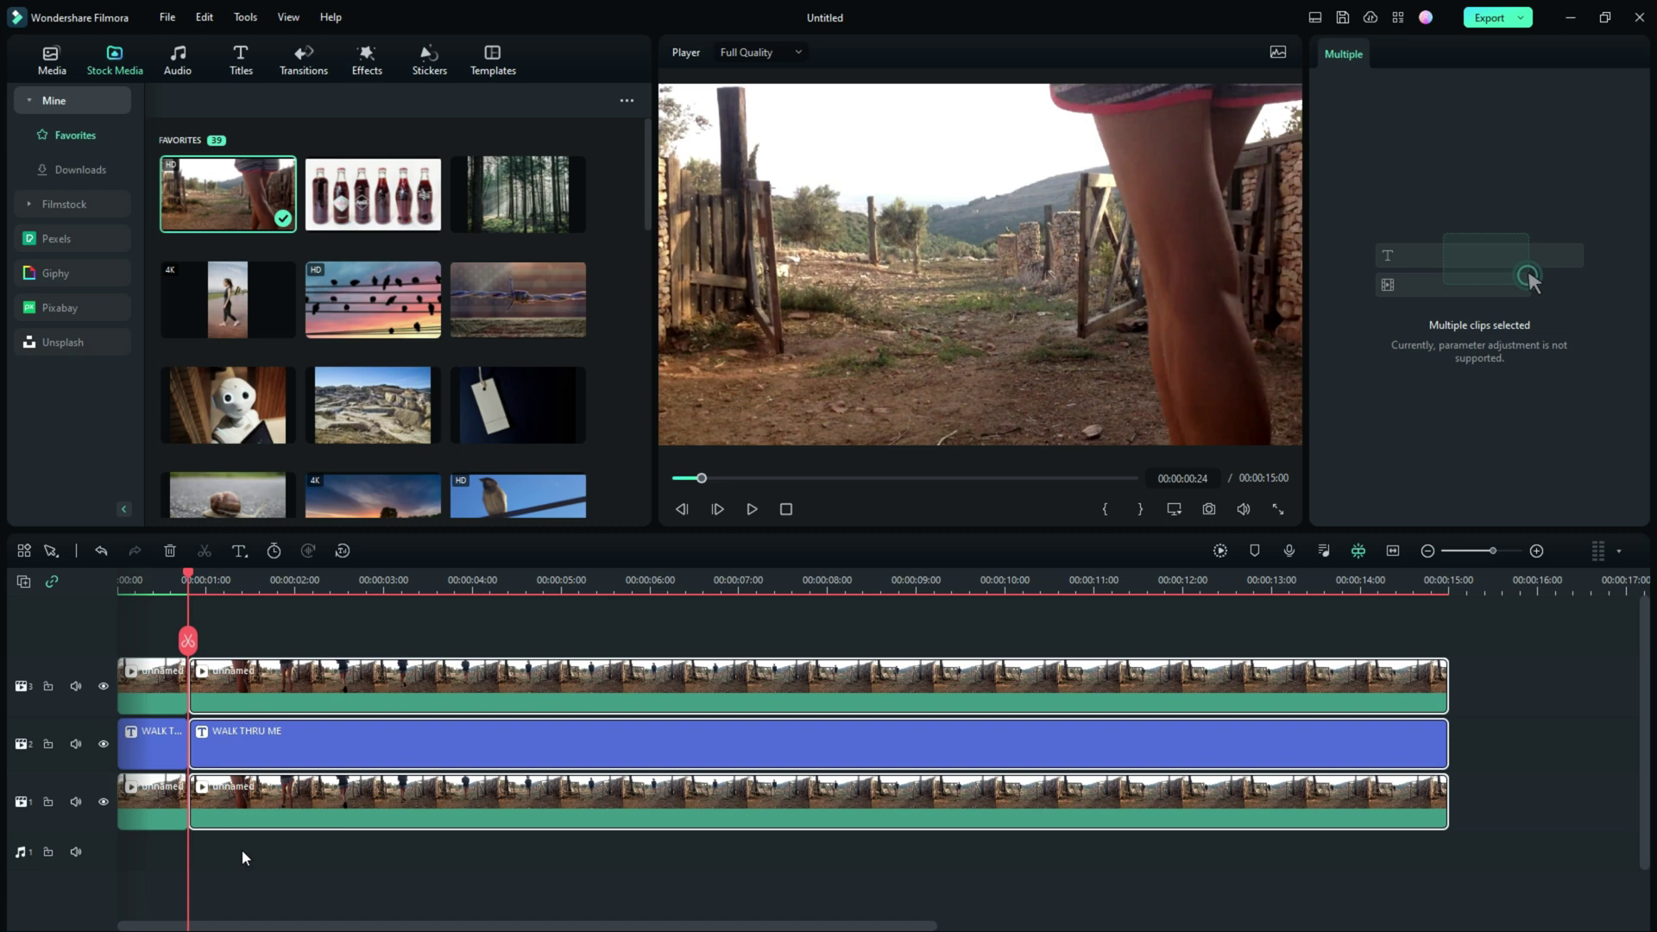
drag(188, 642, 187, 628)
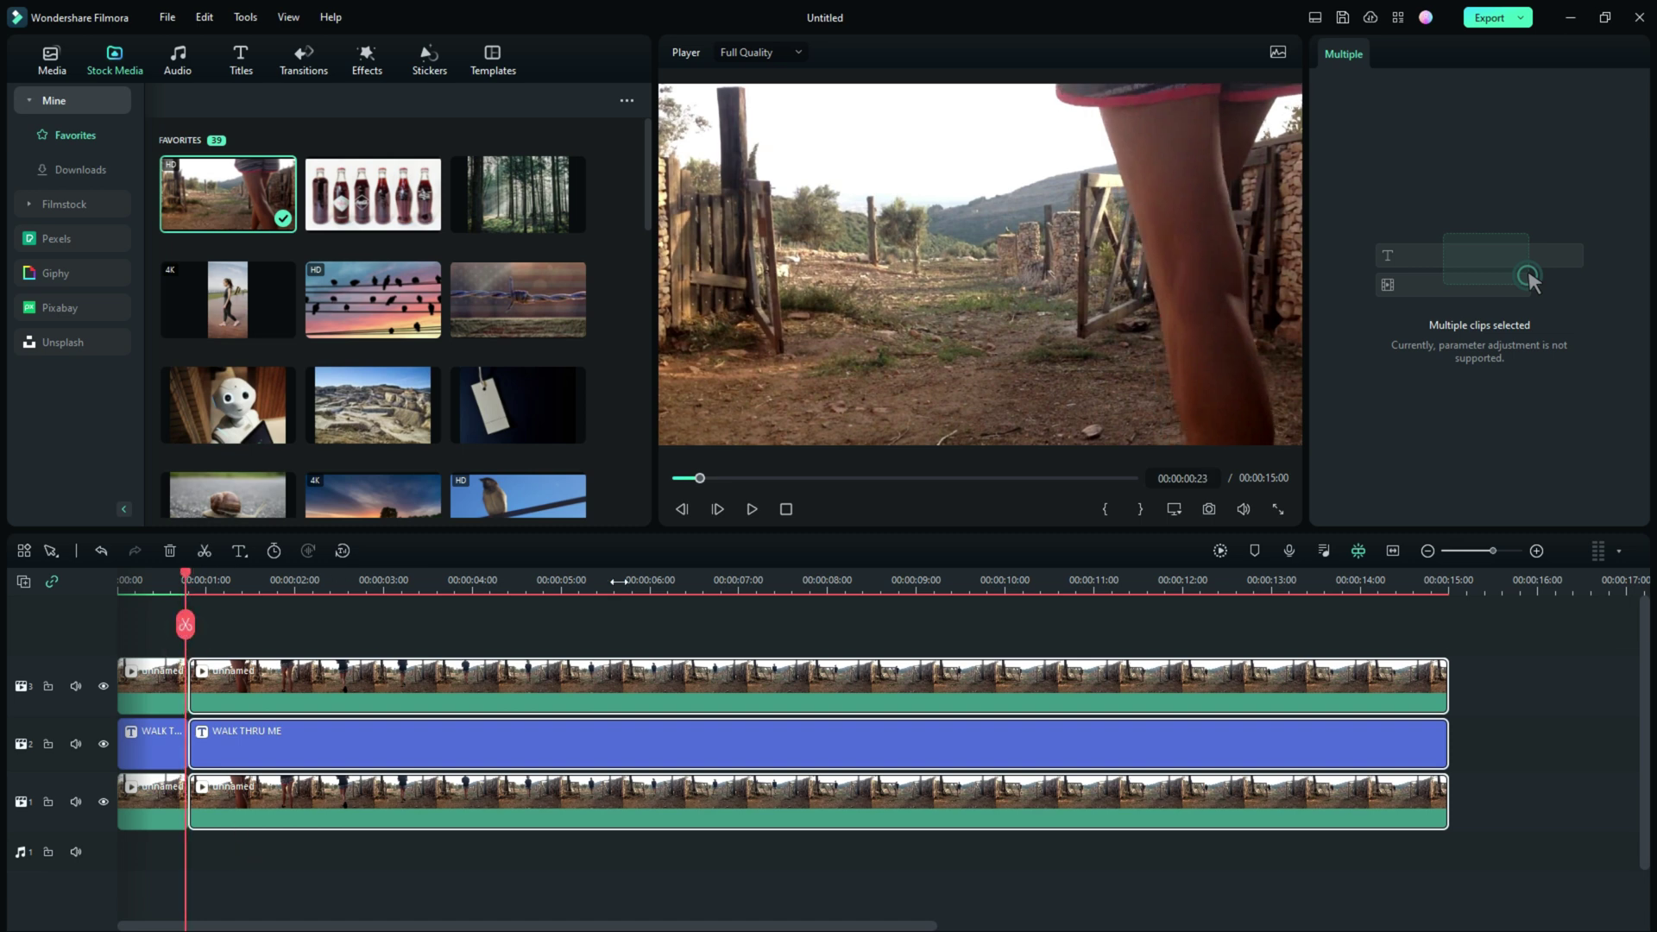
click(750, 511)
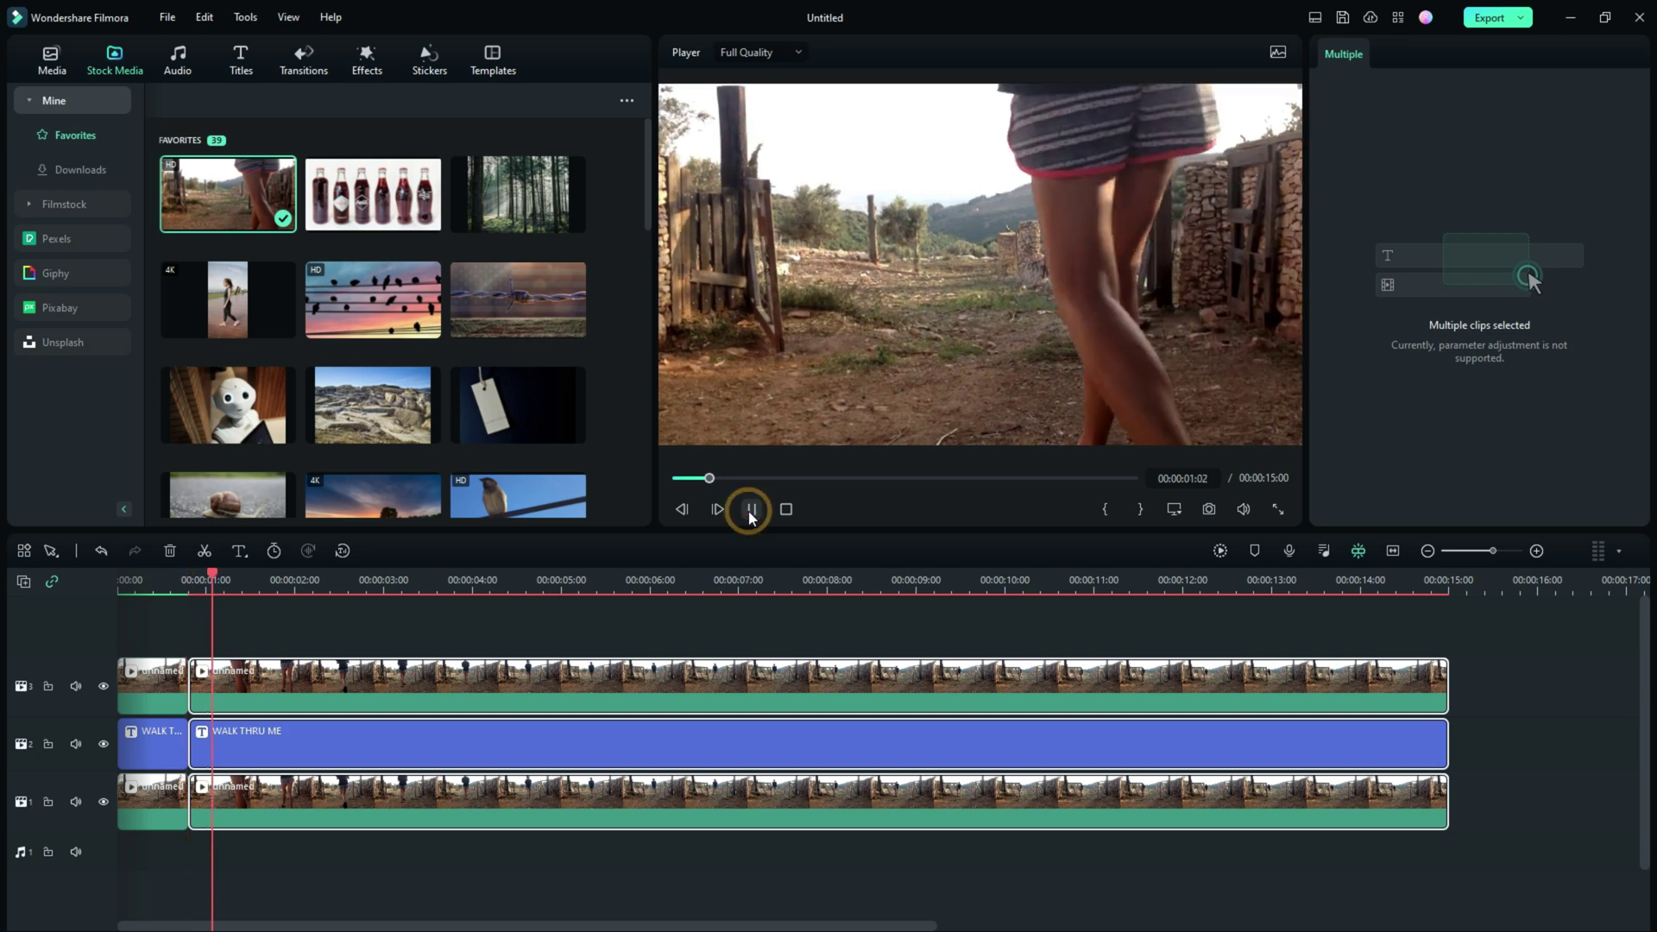
Step: Apply a Rectangle mask to the second segment of the top gate clip
click(369, 673)
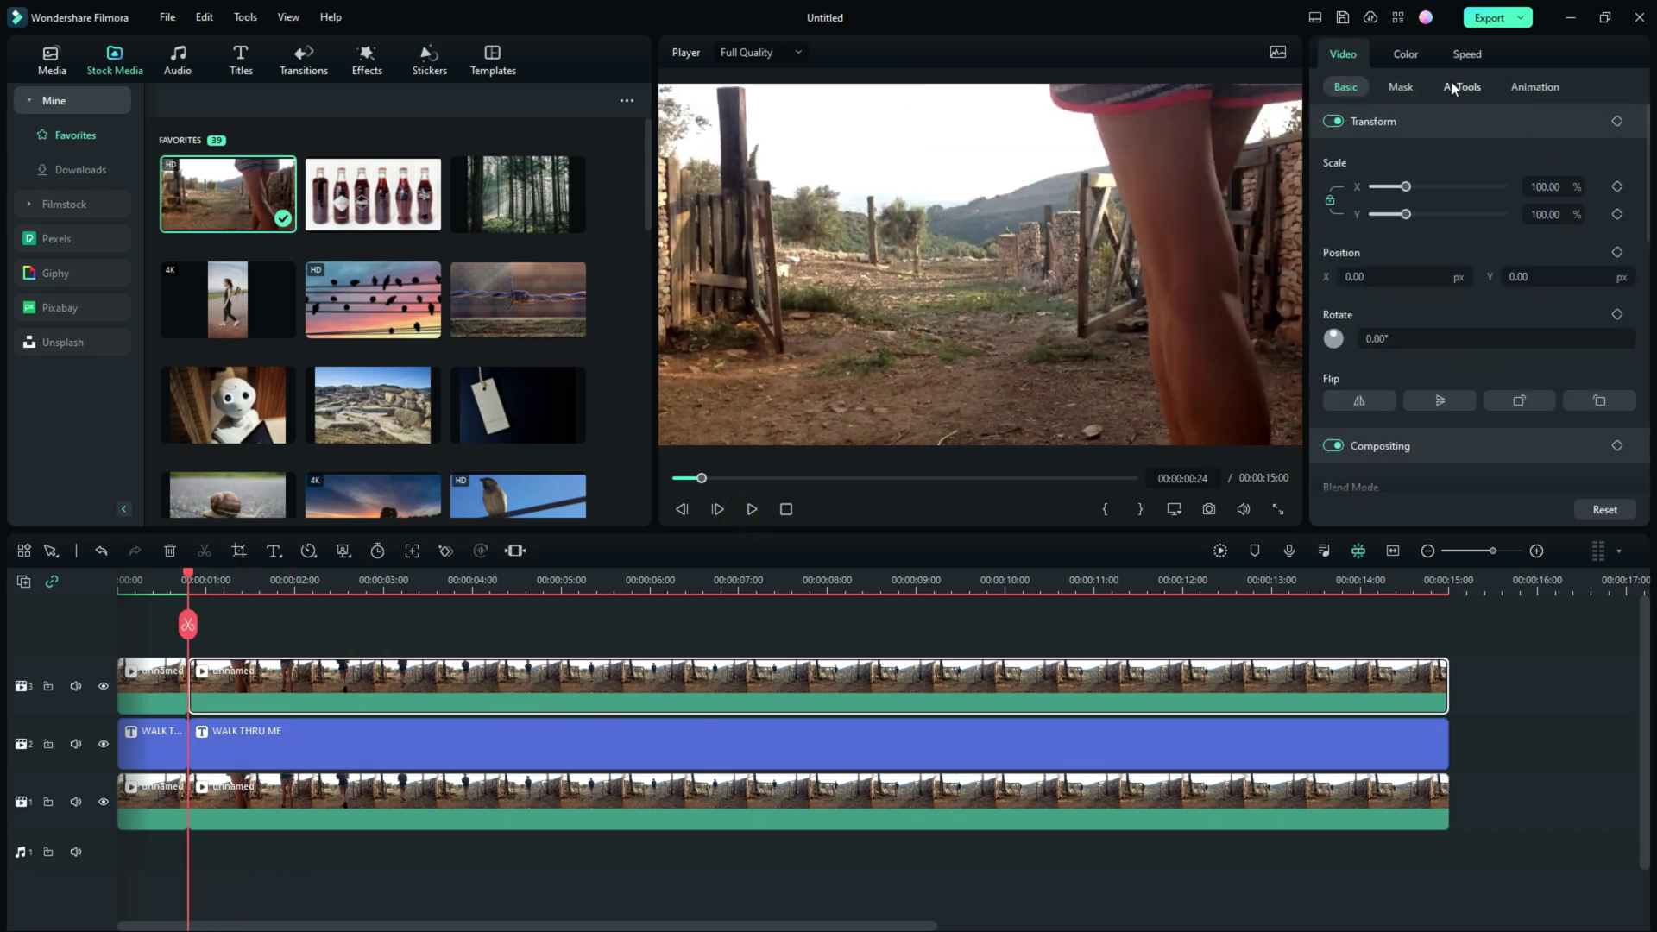
click(1398, 89)
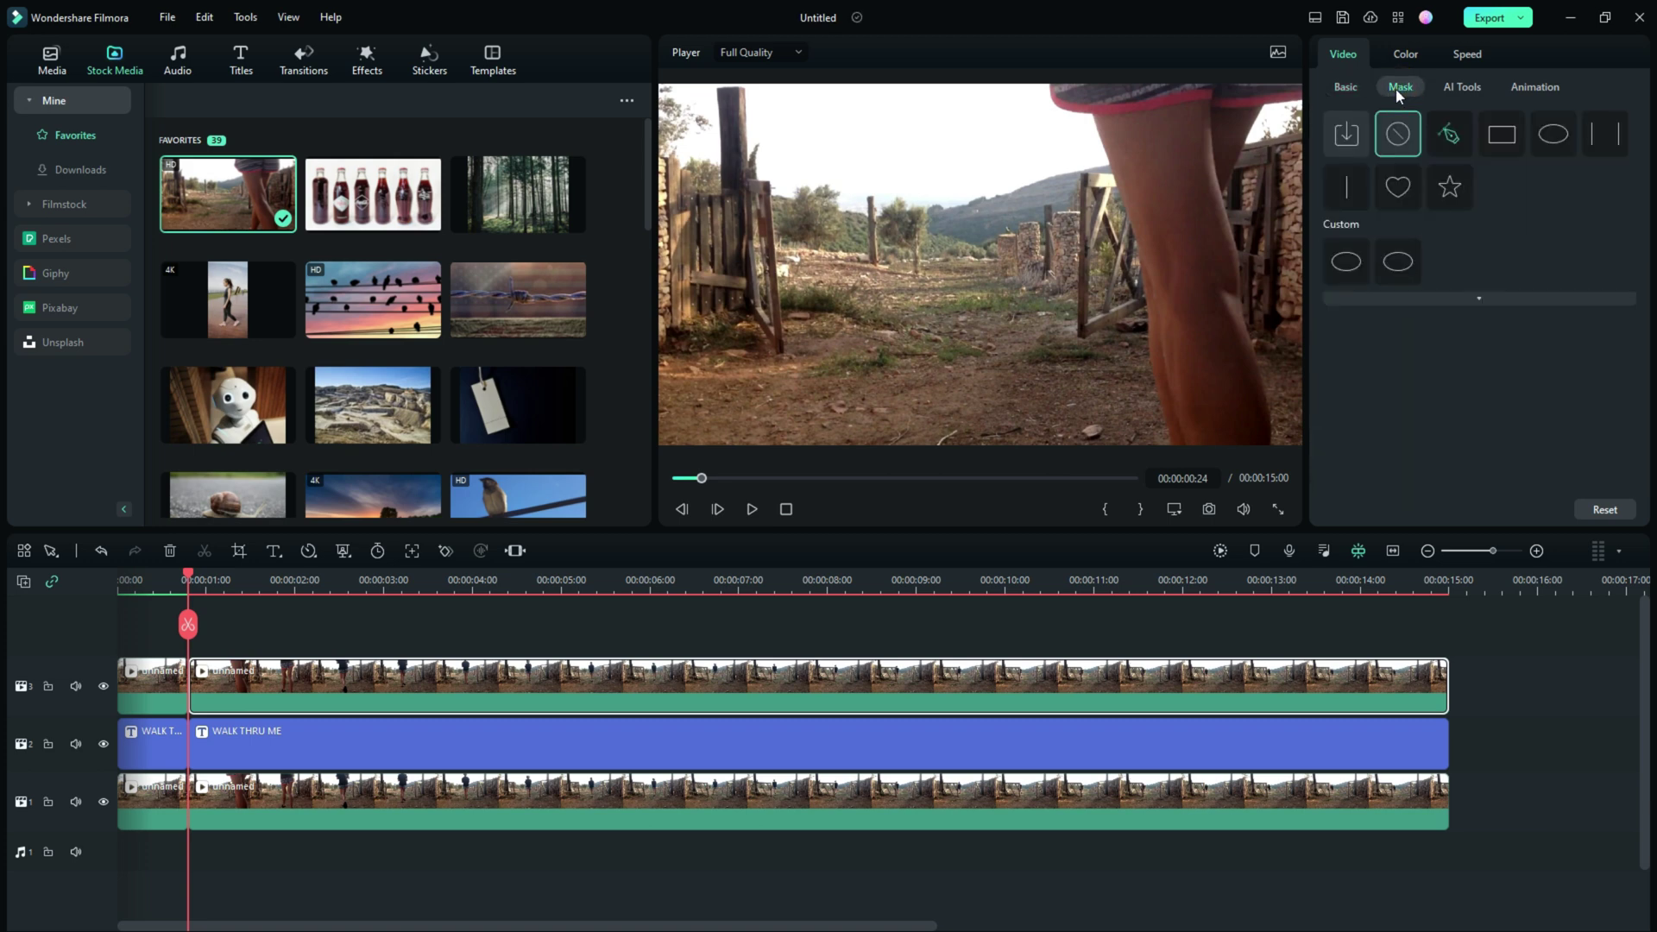
click(1498, 136)
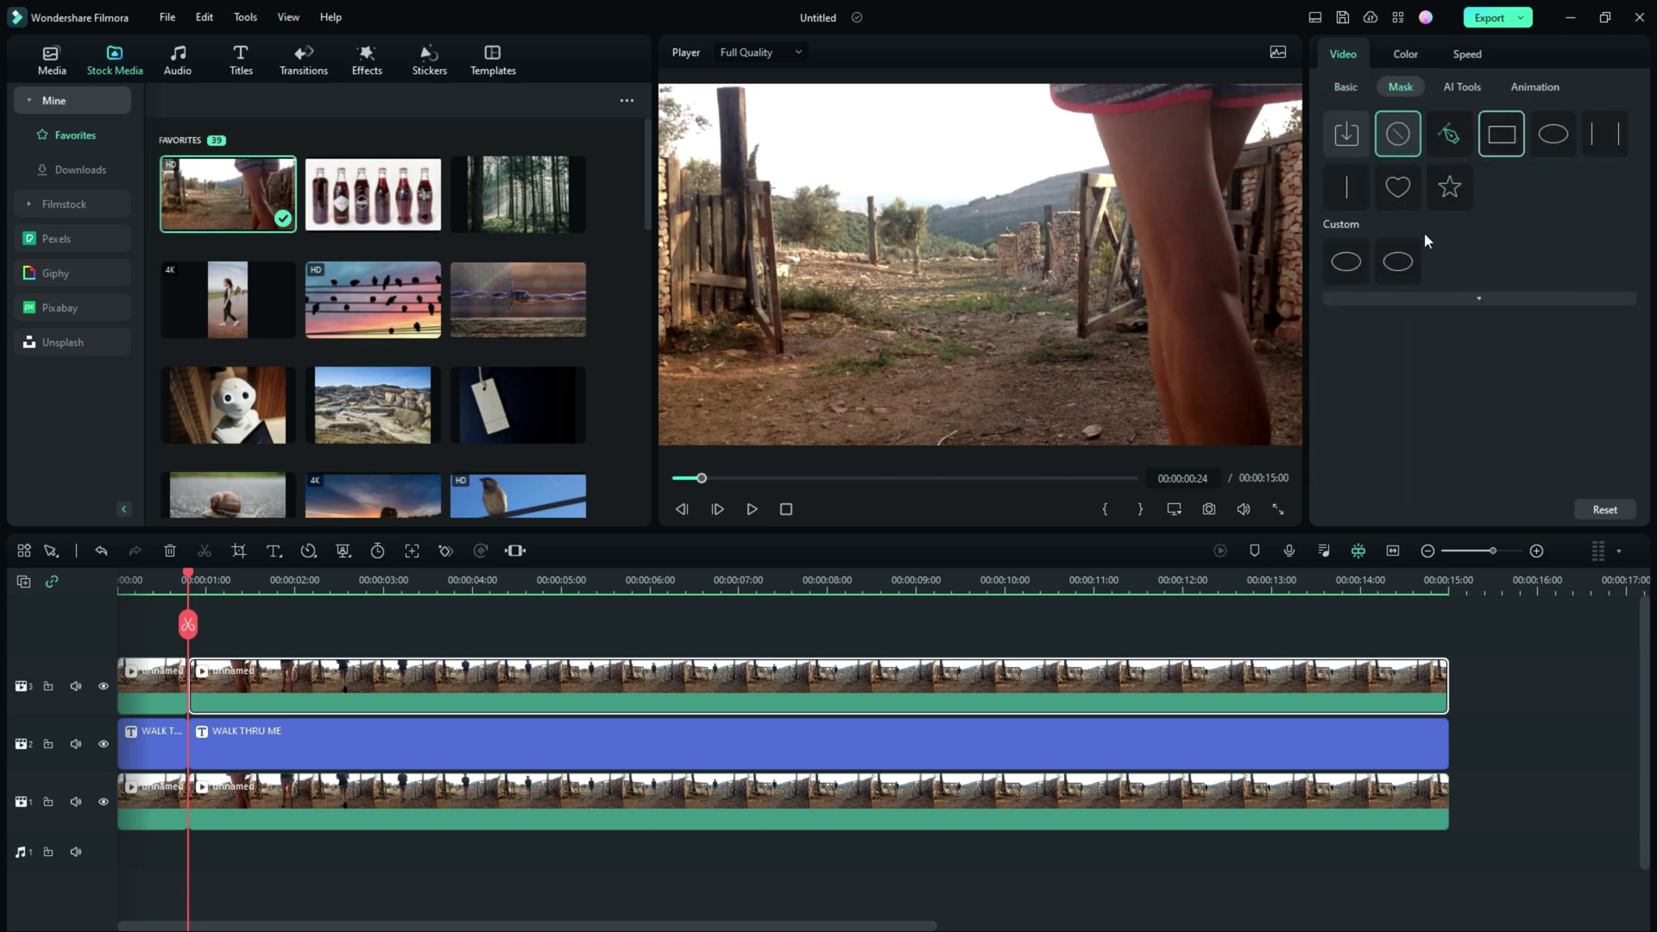
click(1502, 138)
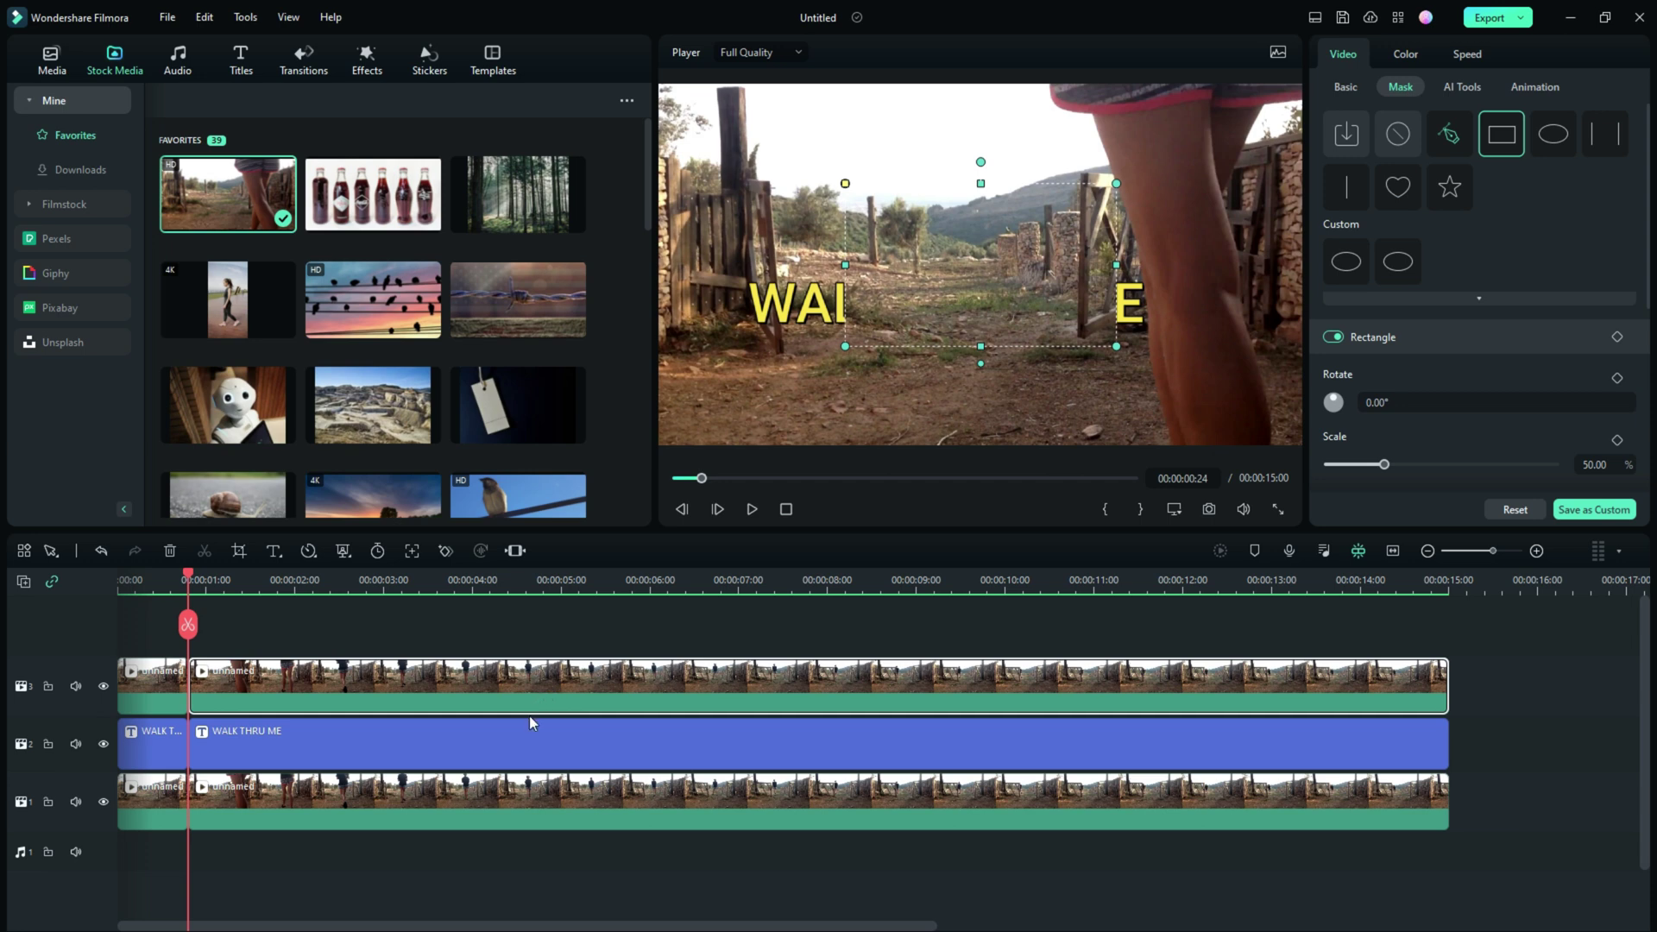
Step: Shrink the rectangle mask to 7.04% width and 15.68% height, place it on the leg beside the title's last letter, and rotate it to -8.73°
scroll(1626, 473, down, 3)
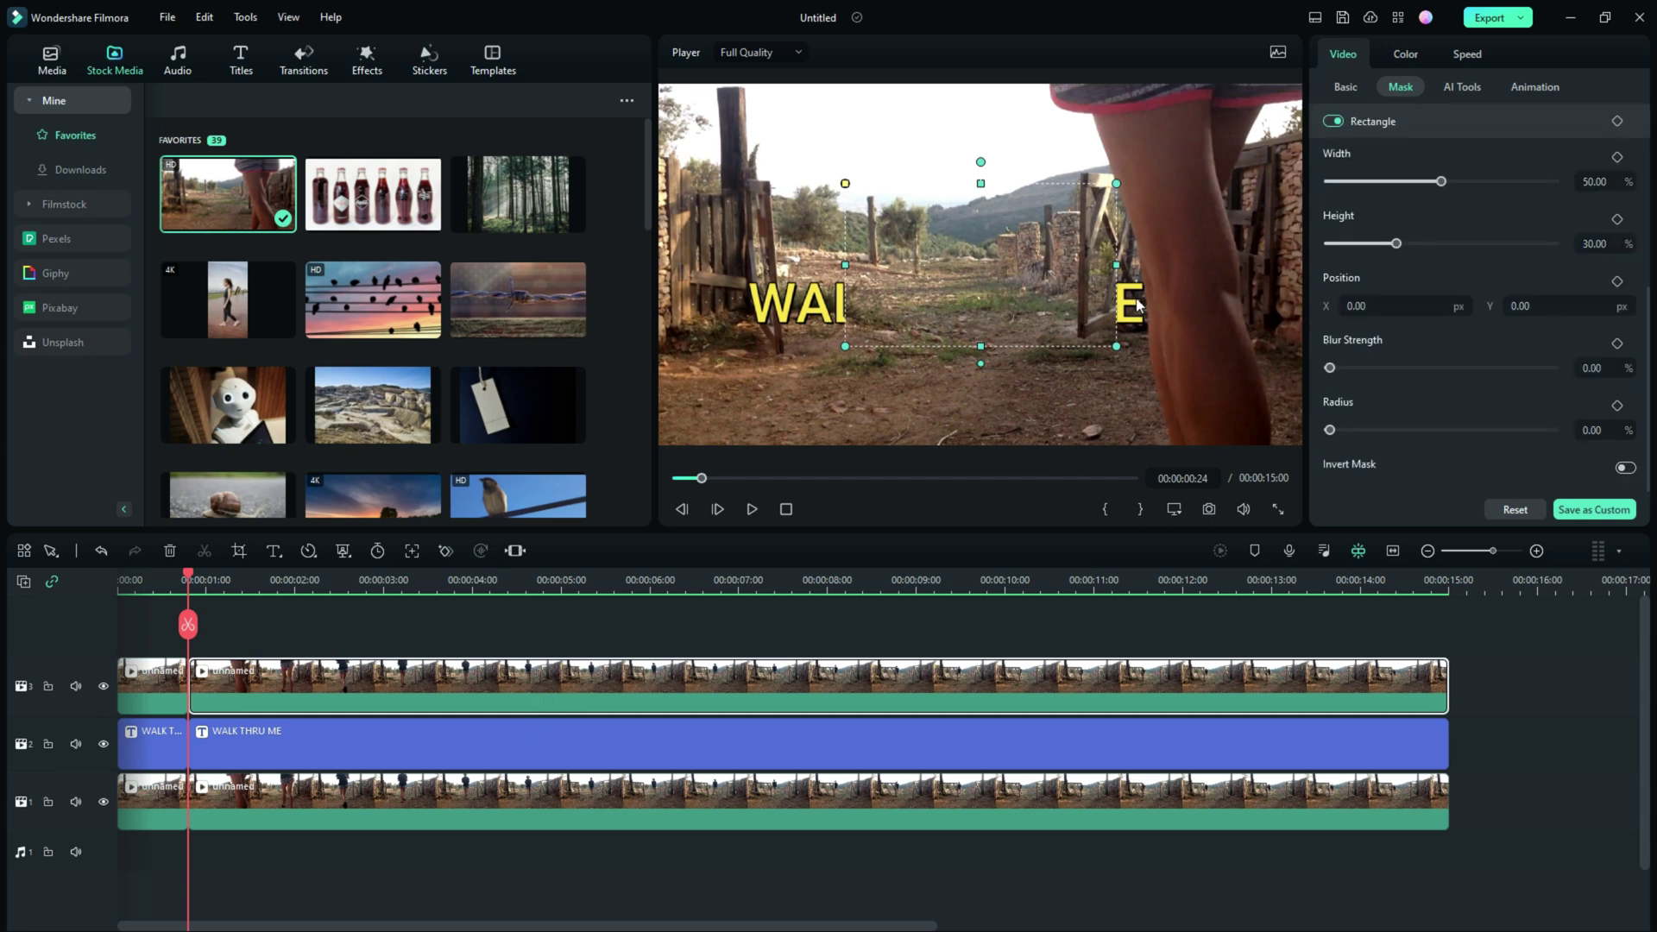
drag(845, 265, 961, 265)
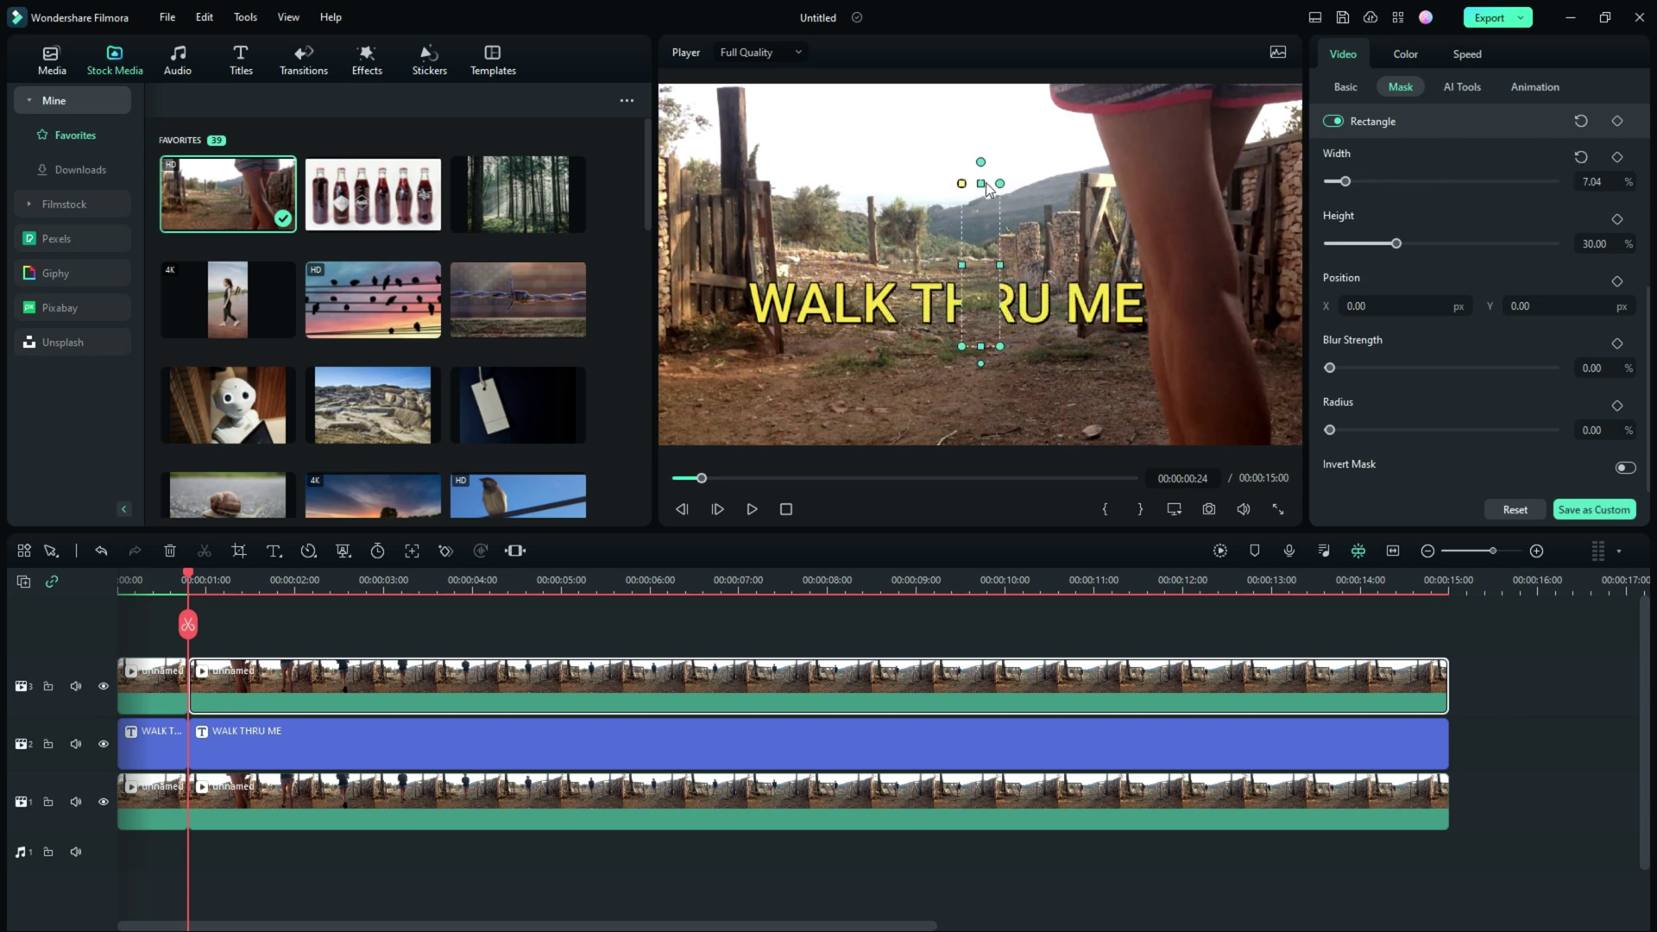
drag(981, 183, 984, 221)
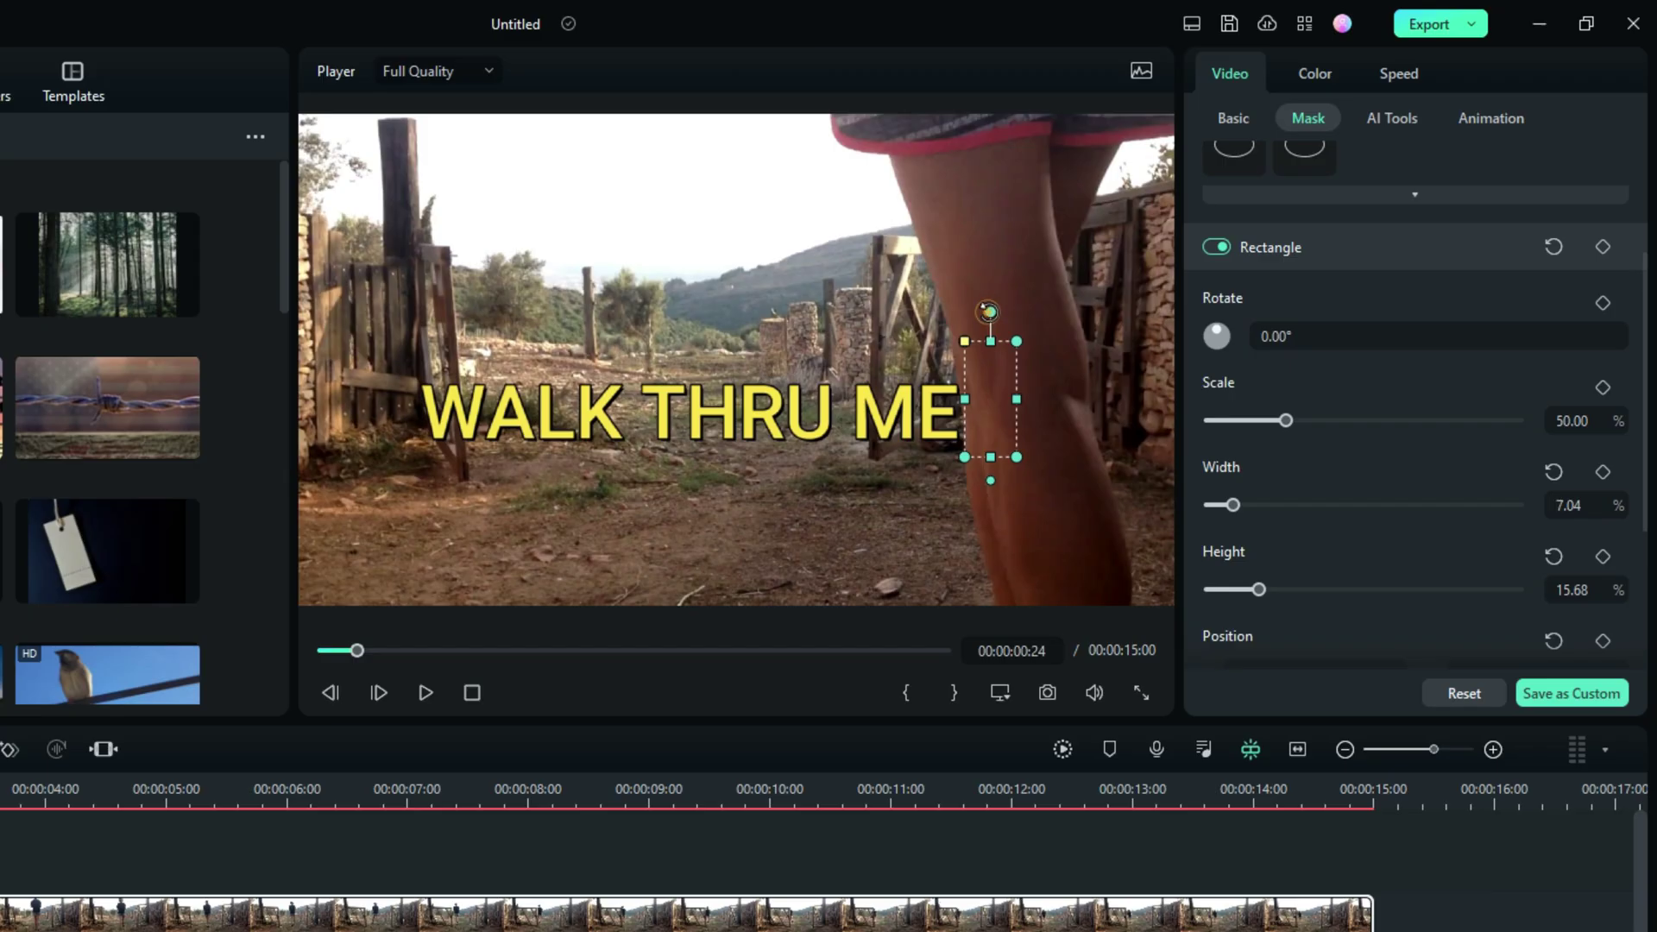
drag(1167, 225, 1156, 227)
drag(975, 310, 973, 308)
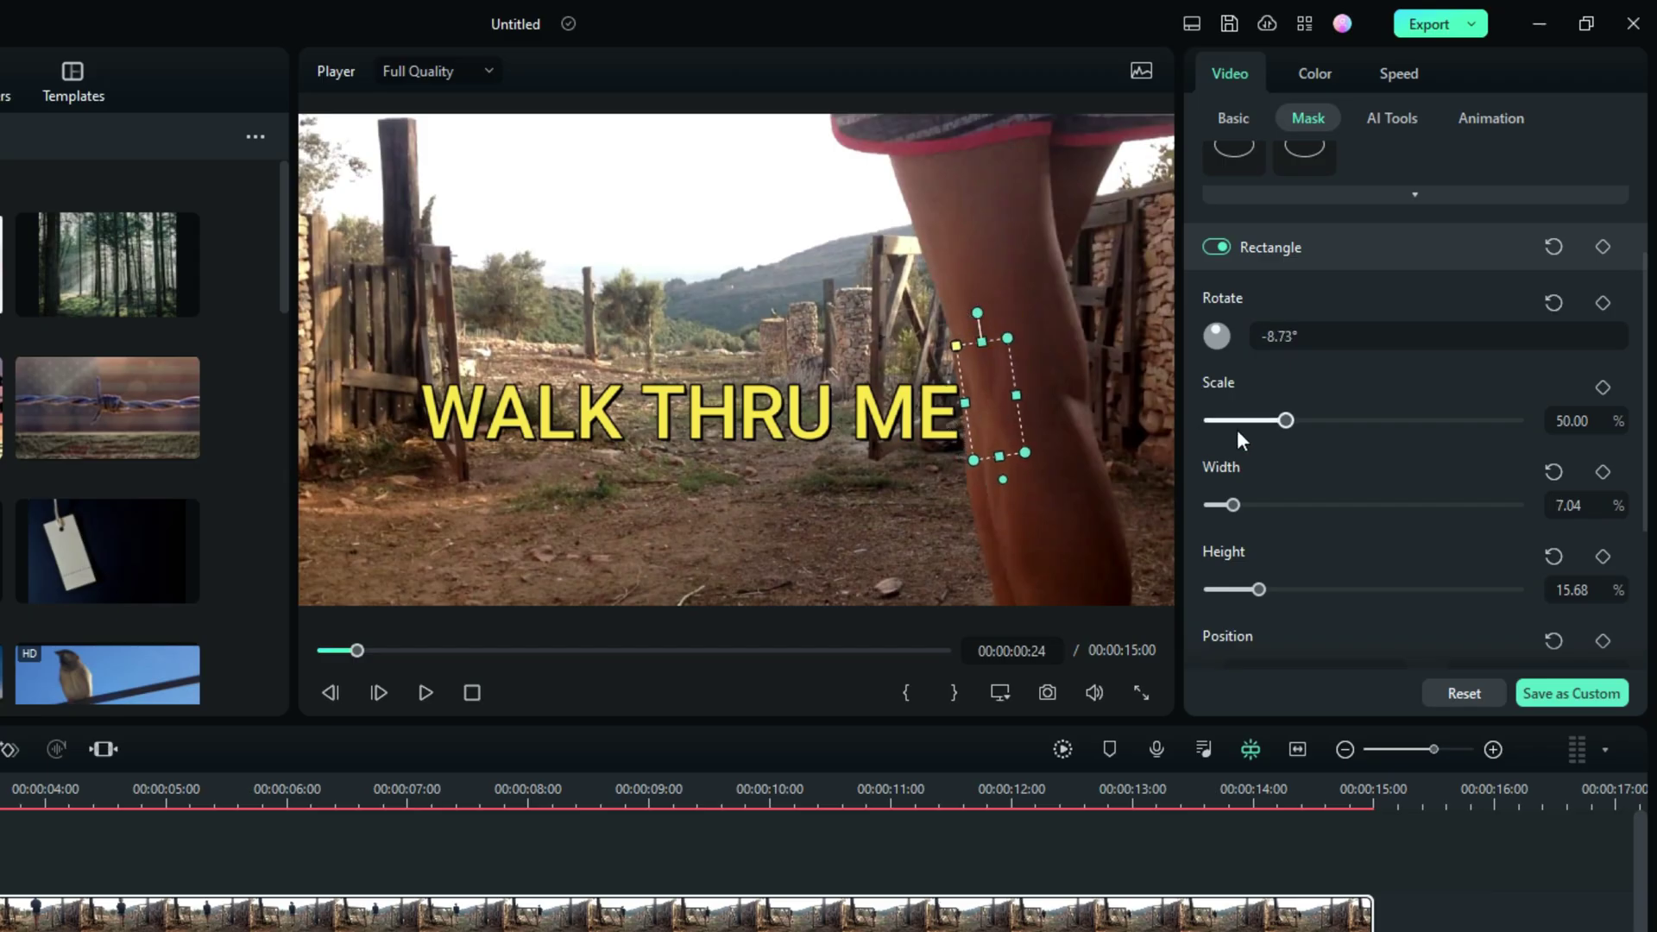
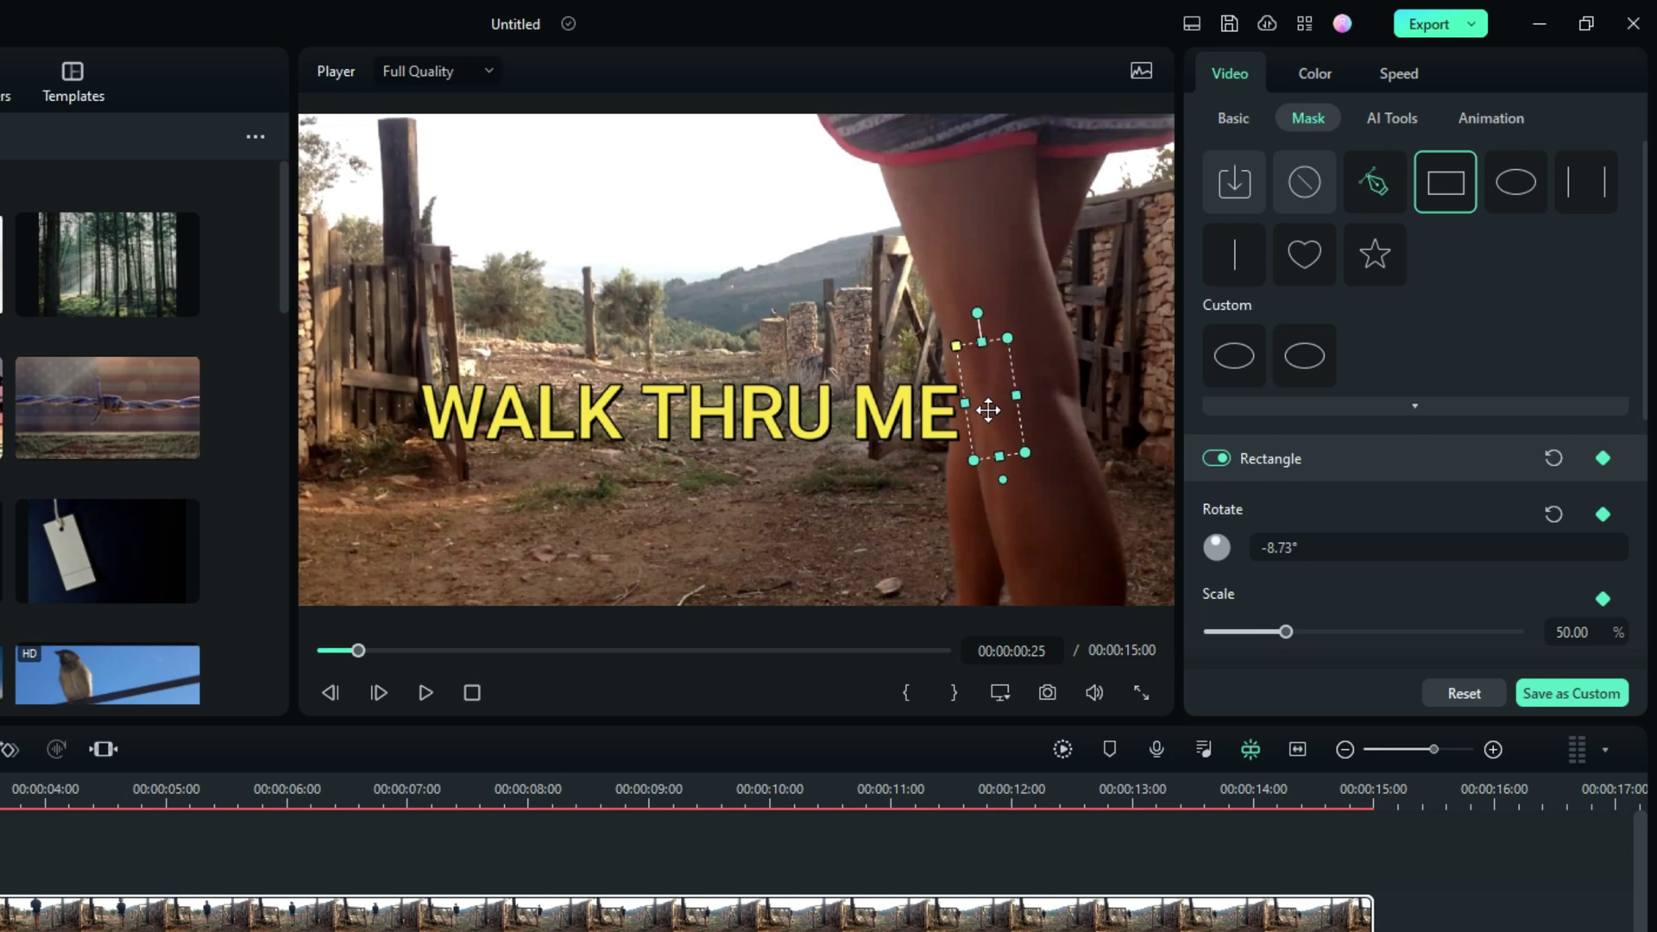
Step: With the mask keyframed at 00:00:00:25, move it onto the leg's edge over the title, widen it slightly, and rotate it to -5.37°
click(1601, 459)
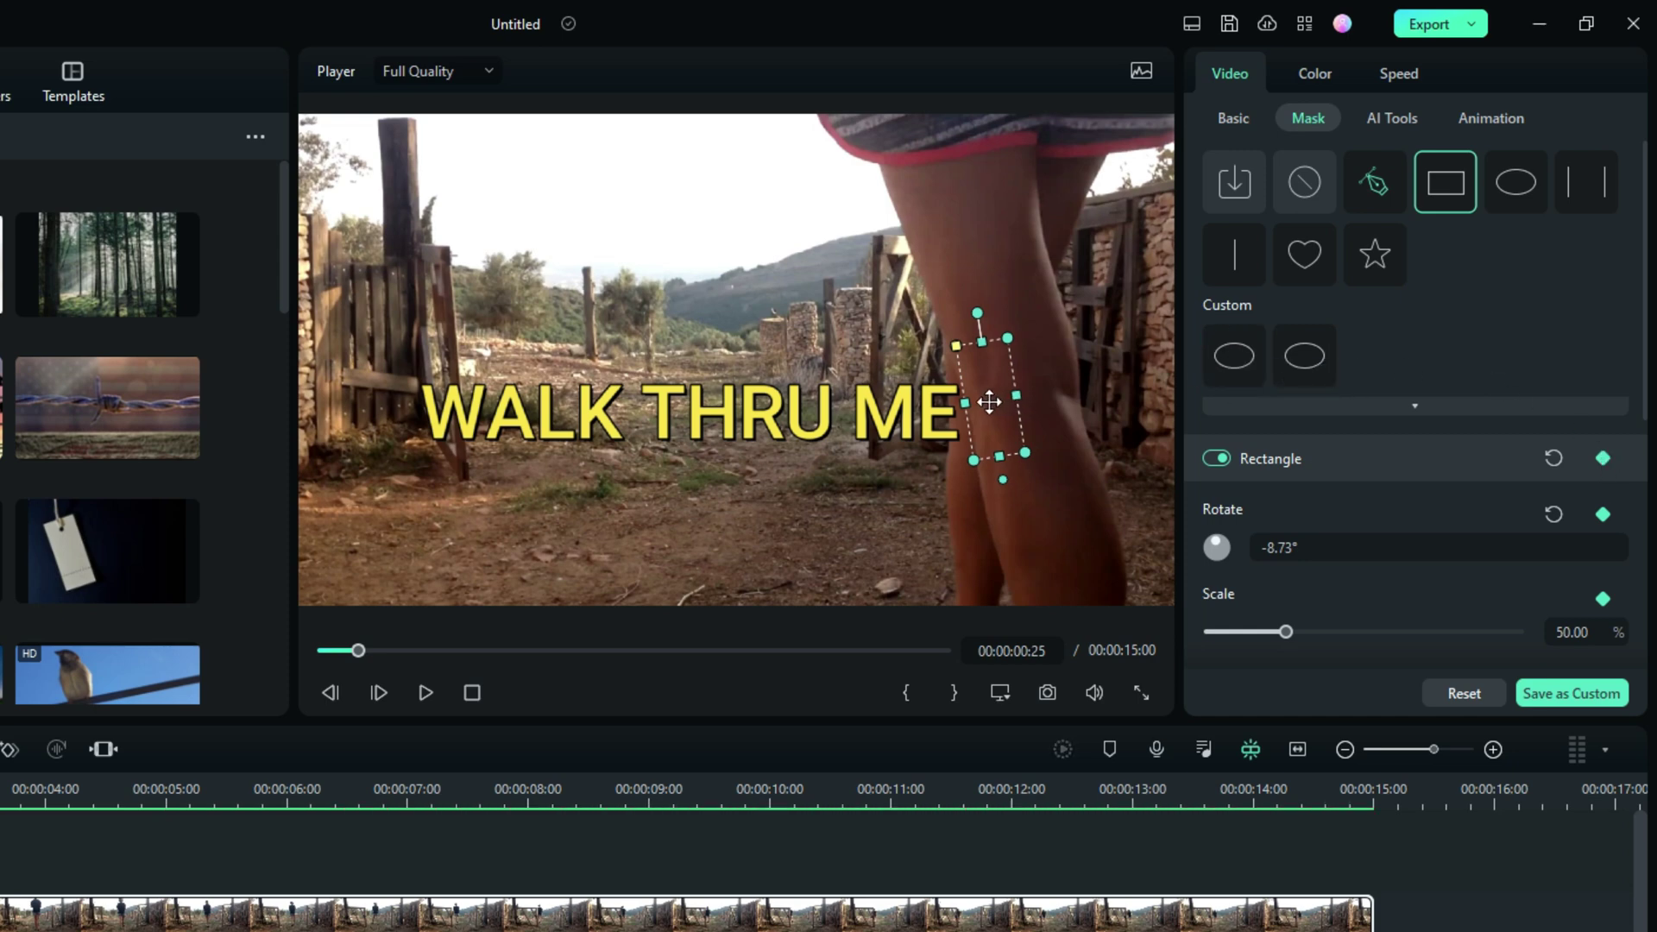
drag(987, 403, 977, 409)
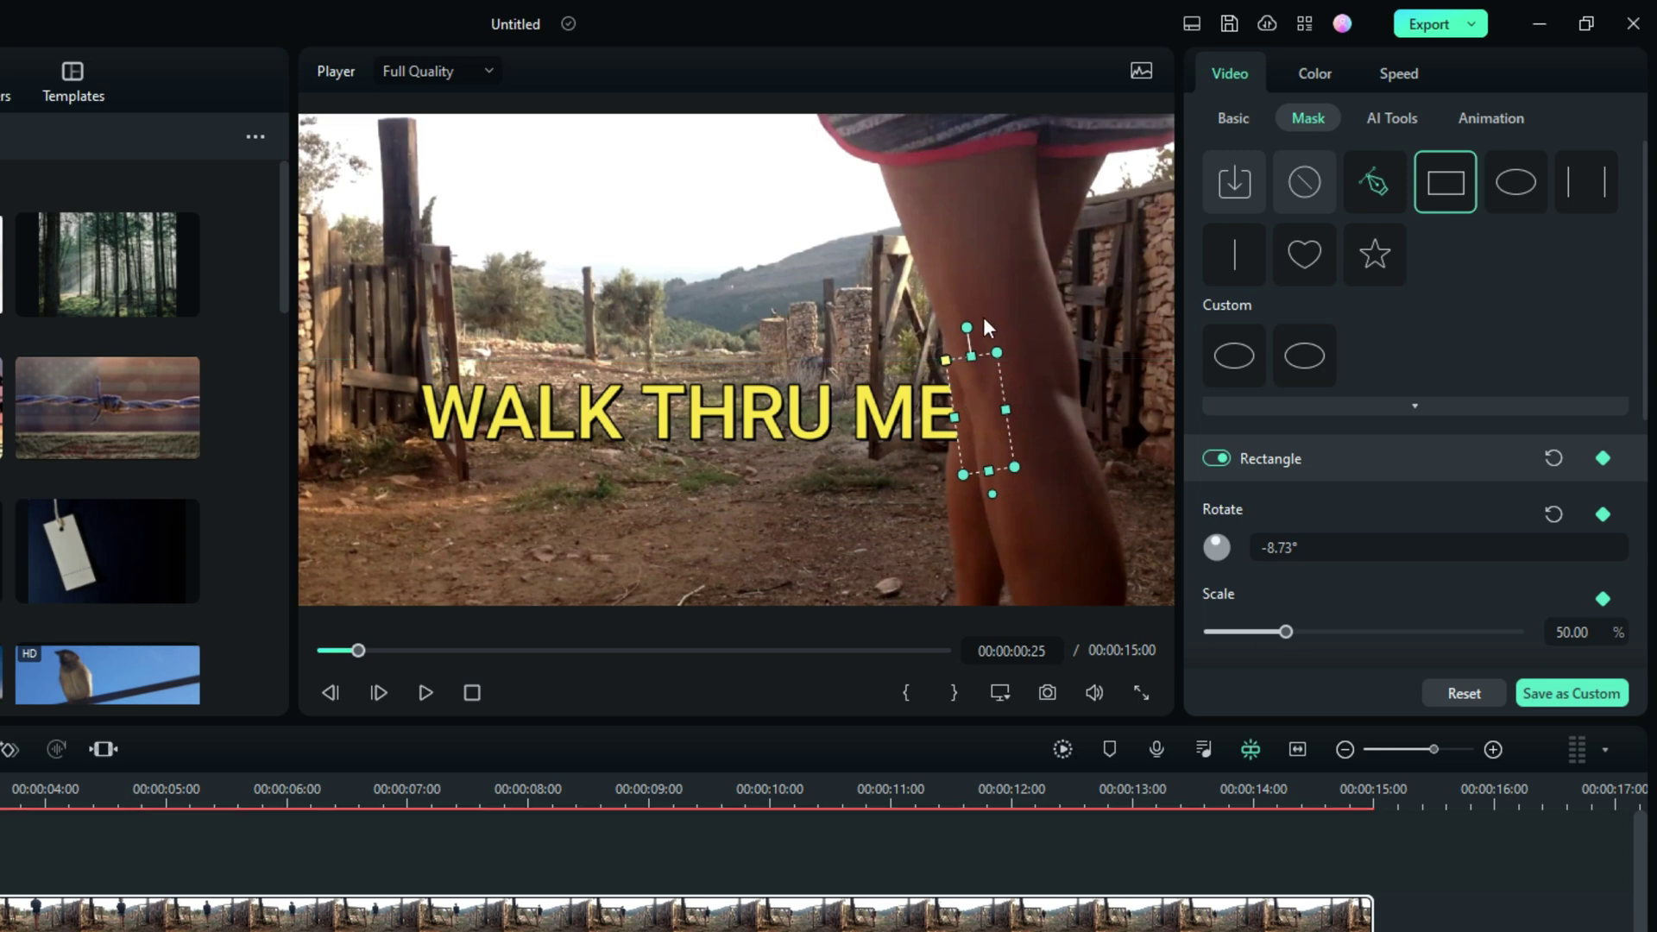
drag(966, 323, 965, 317)
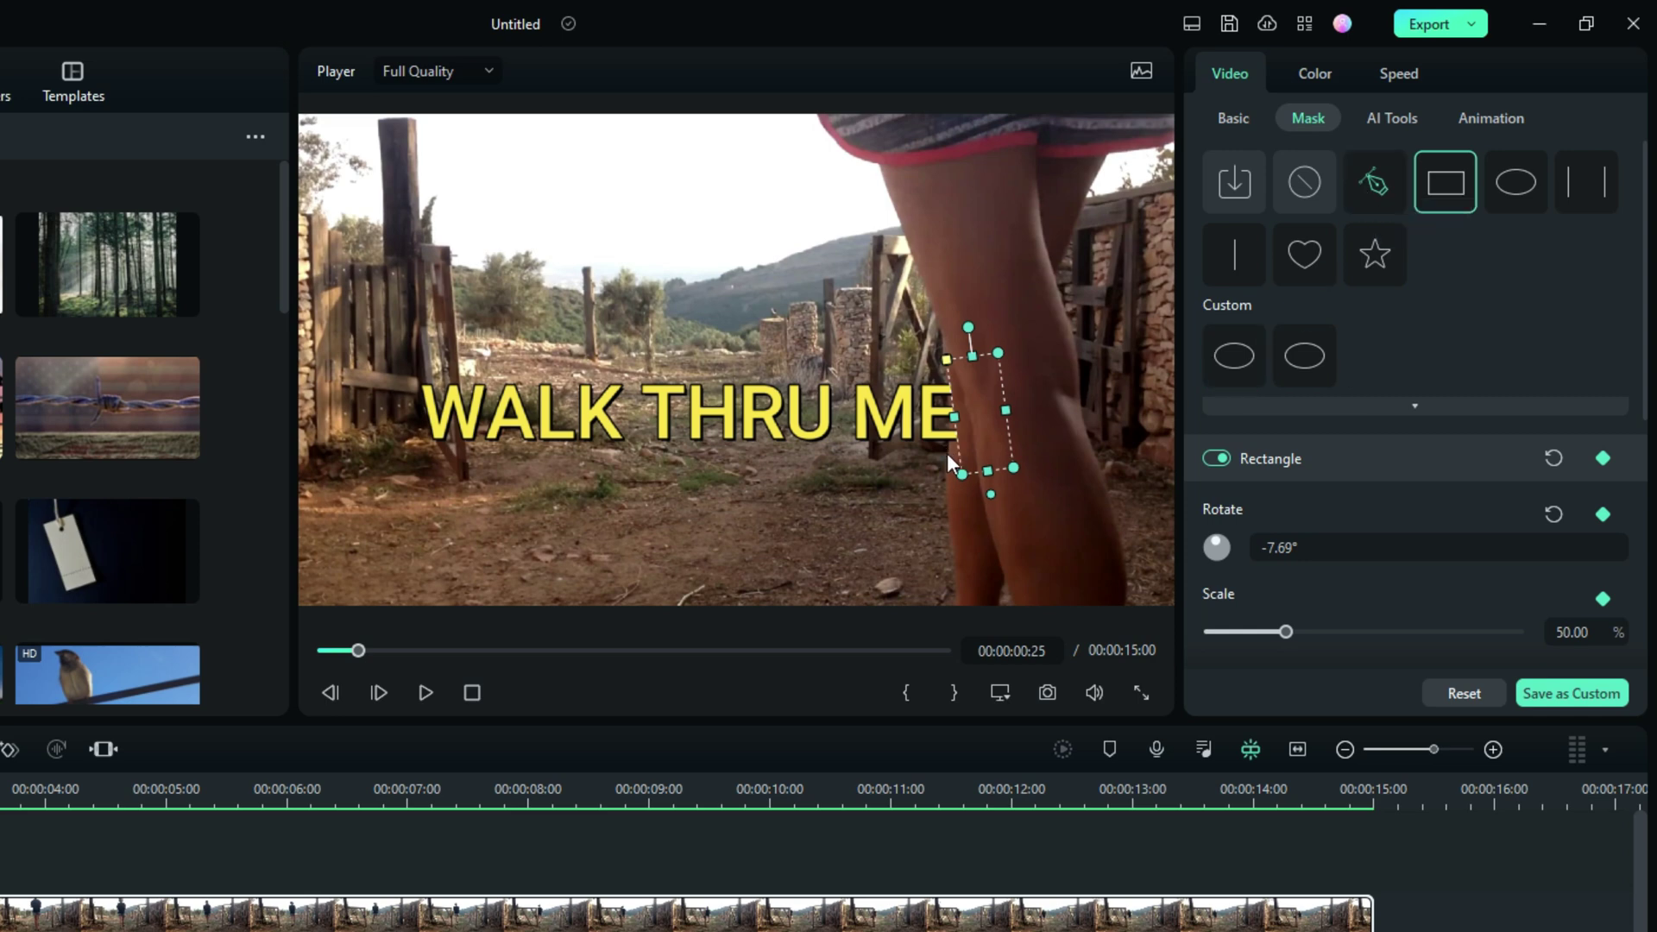
click(950, 418)
drag(950, 418, 946, 418)
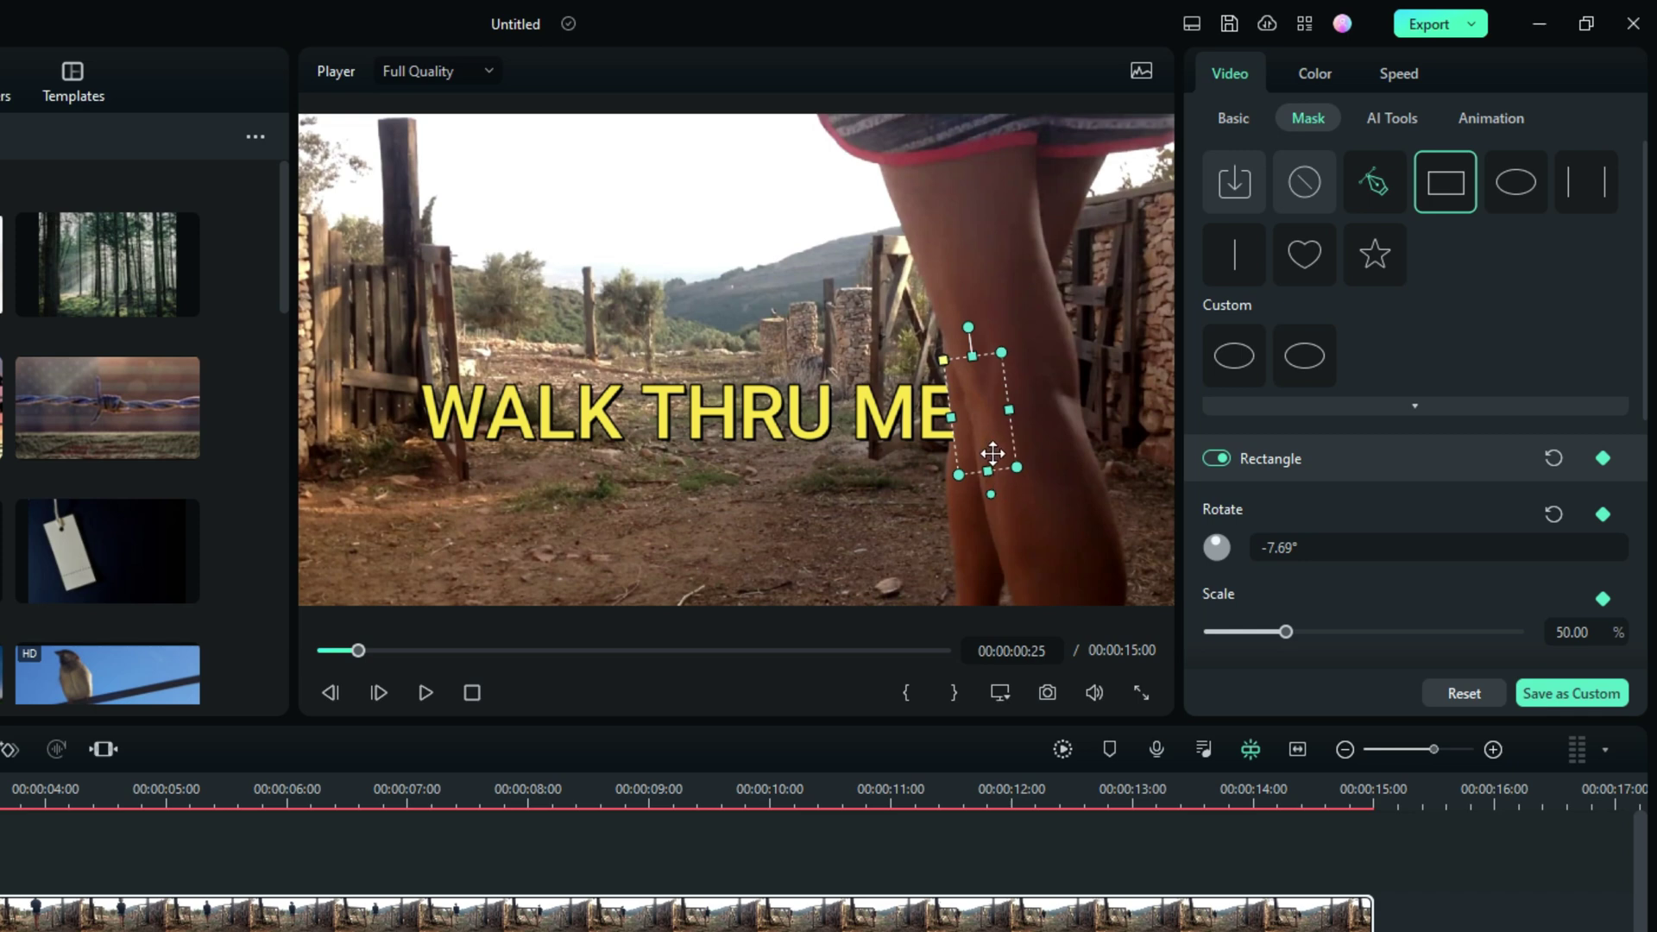
drag(968, 327, 971, 321)
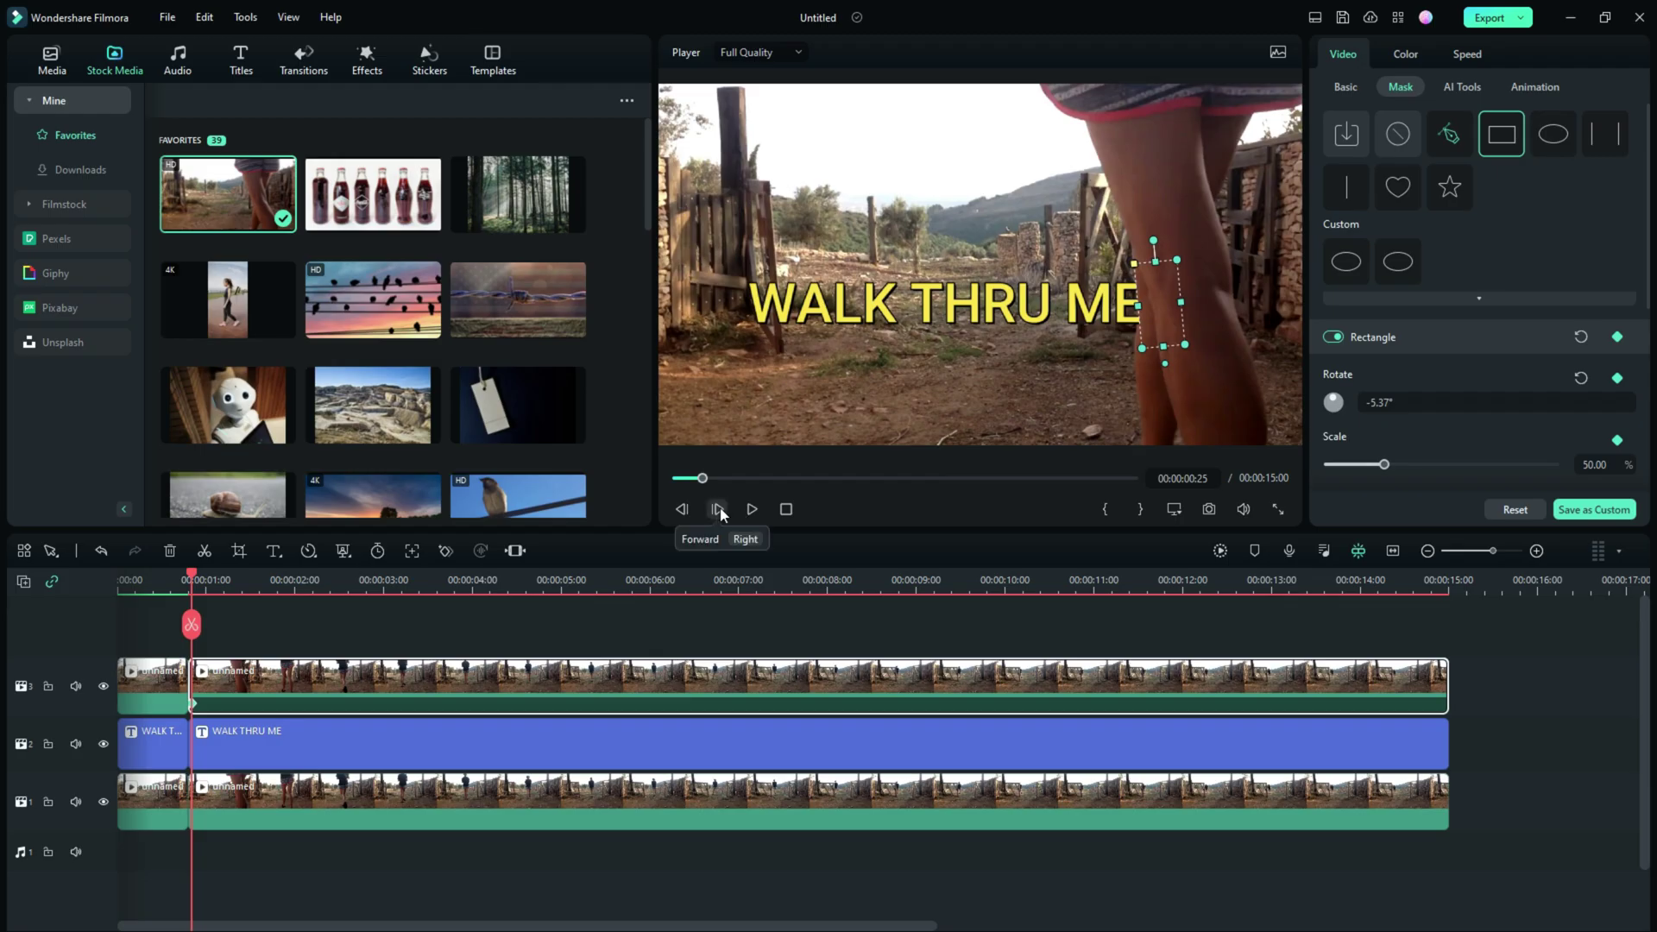
Step: Keyframe the mask at 00:00:00:26, shift it left along the leg's edge, and straighten its rotation to 0.00°
click(718, 510)
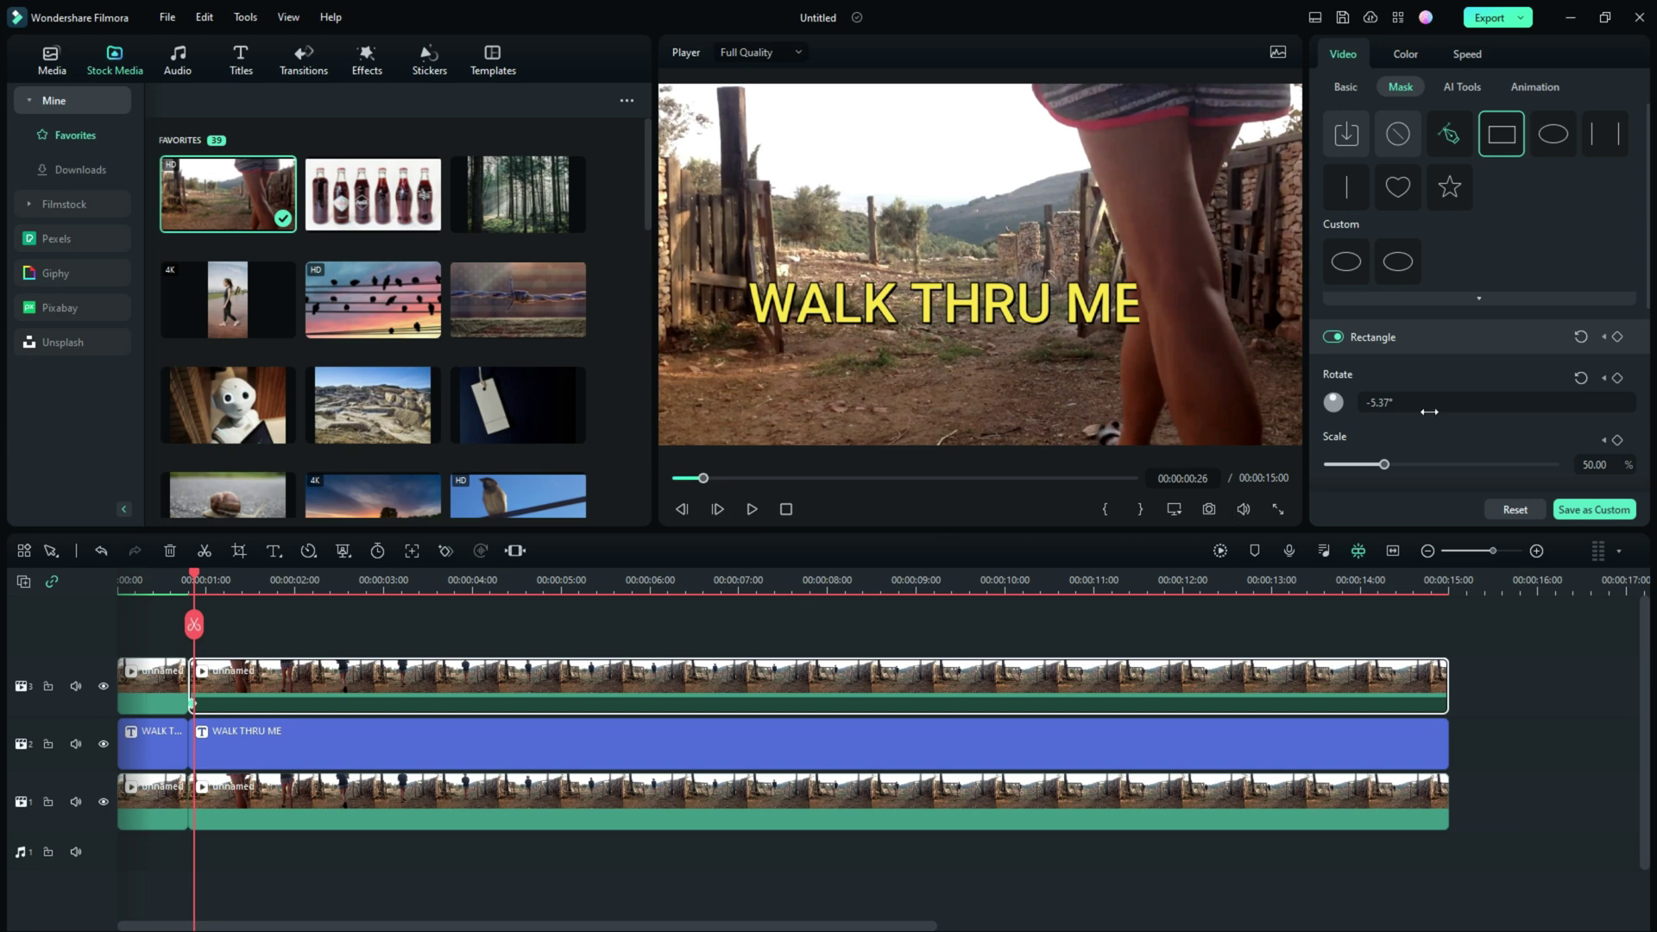
click(1618, 338)
click(1148, 308)
drag(1147, 308, 1148, 302)
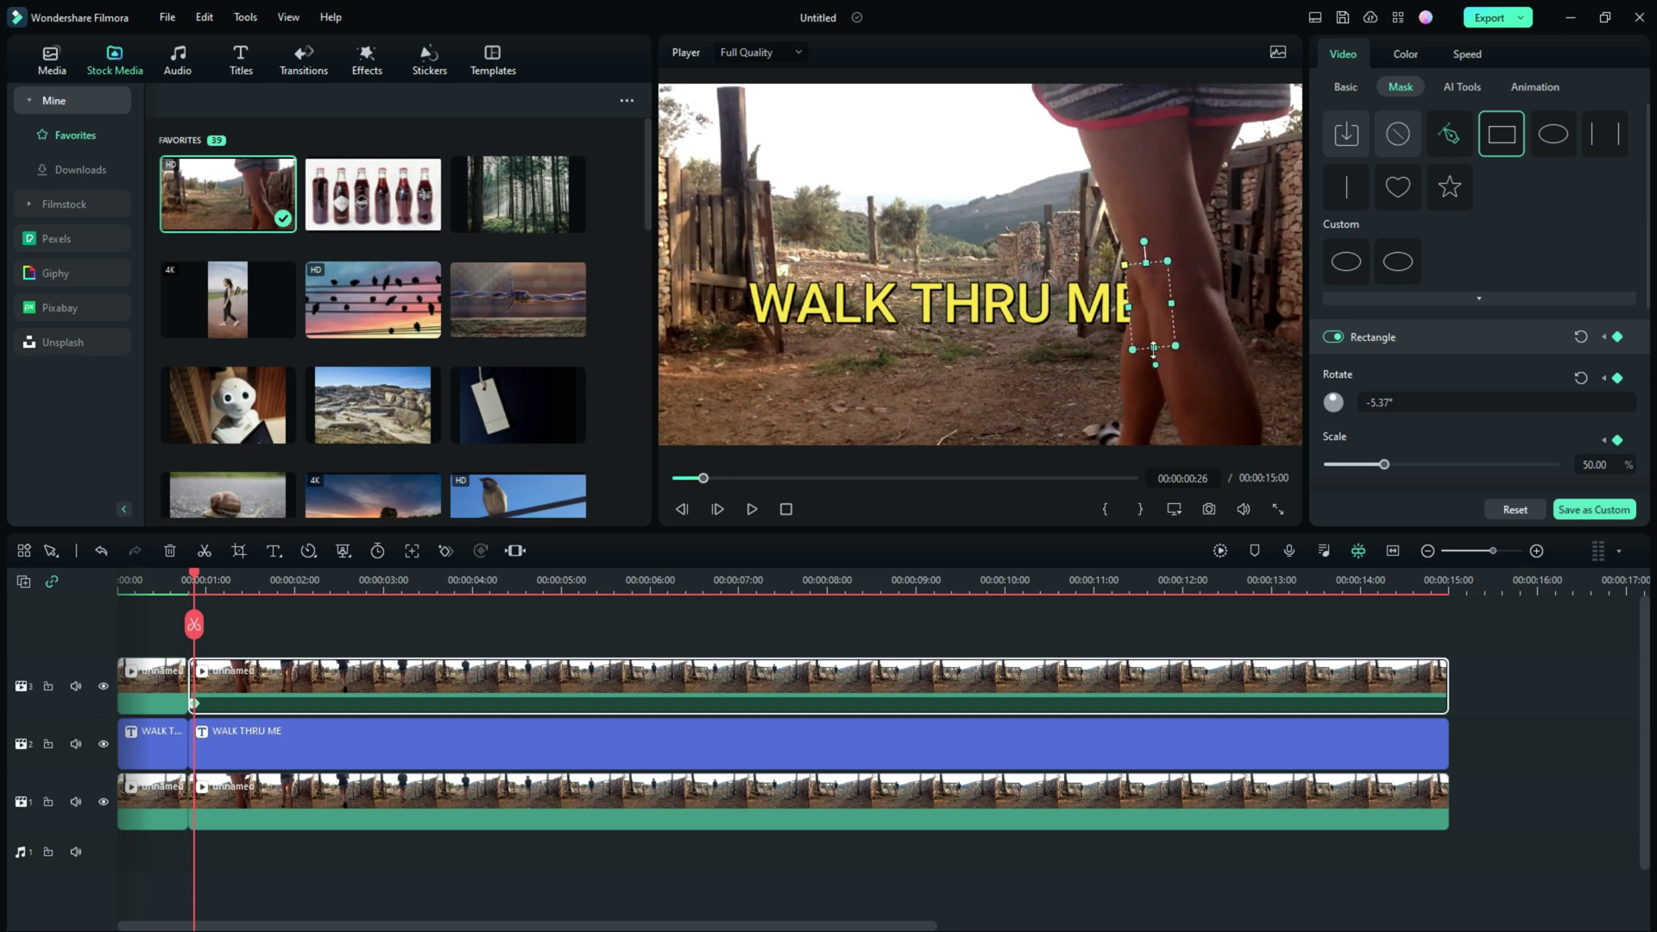
drag(1143, 239, 1147, 239)
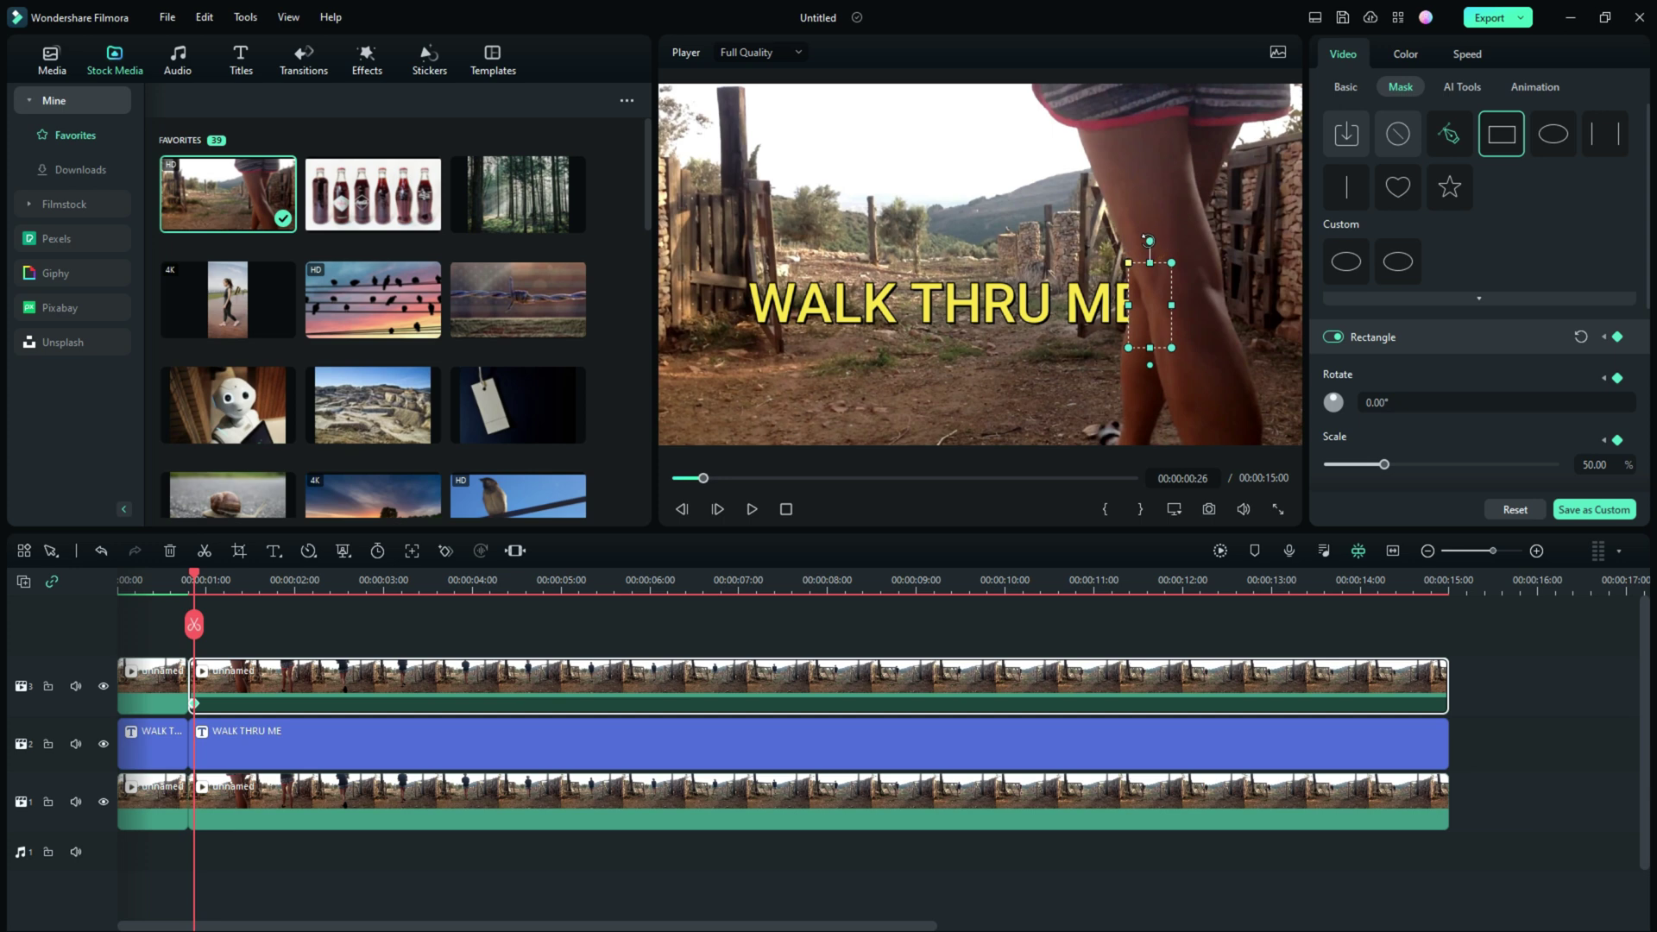
Step: Keyframe the mask at 00:00:00:27 and 00:00:00:28, moving it left at each frame to follow the leg's edge over the title
click(717, 509)
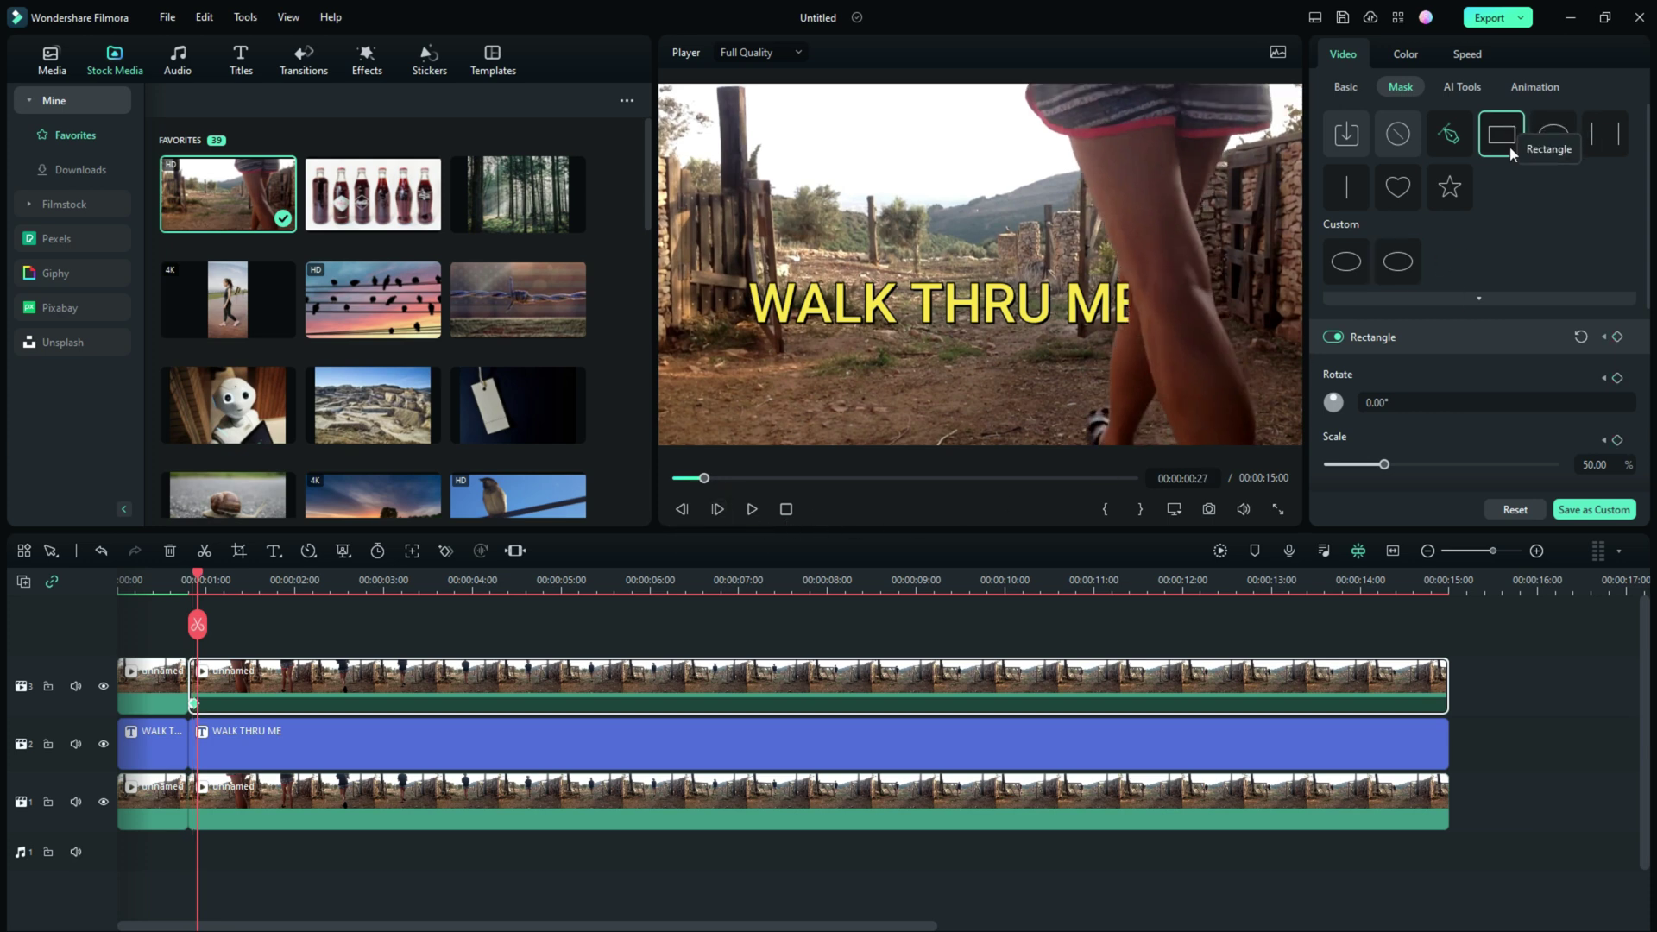
click(1617, 339)
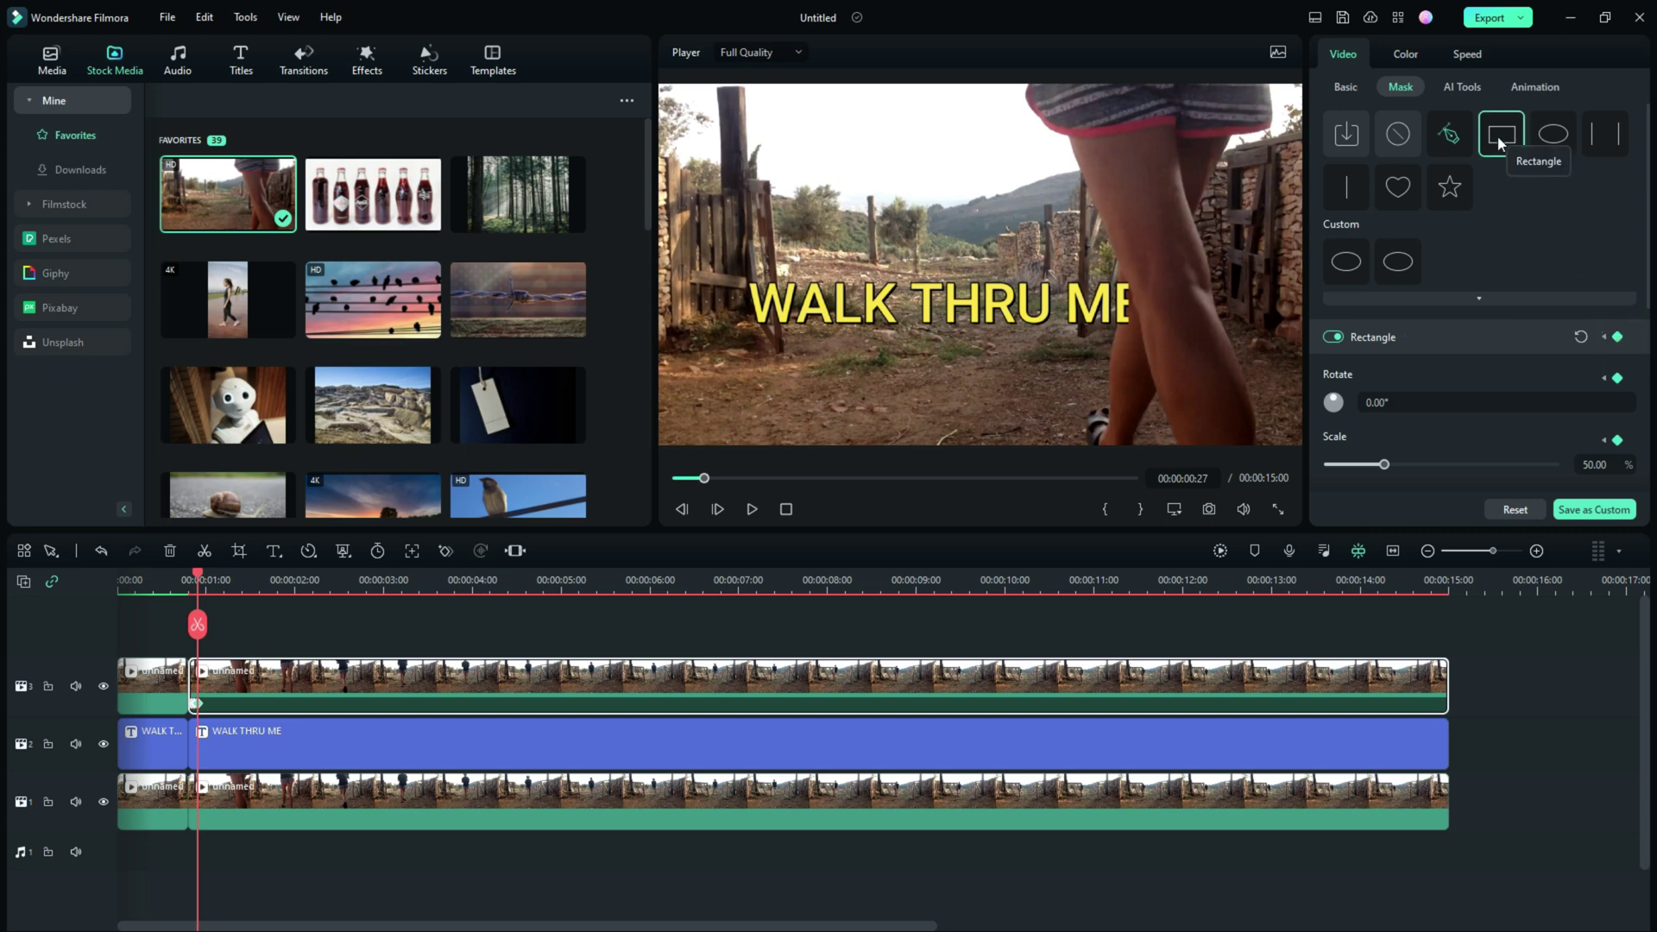
drag(1136, 312, 1134, 300)
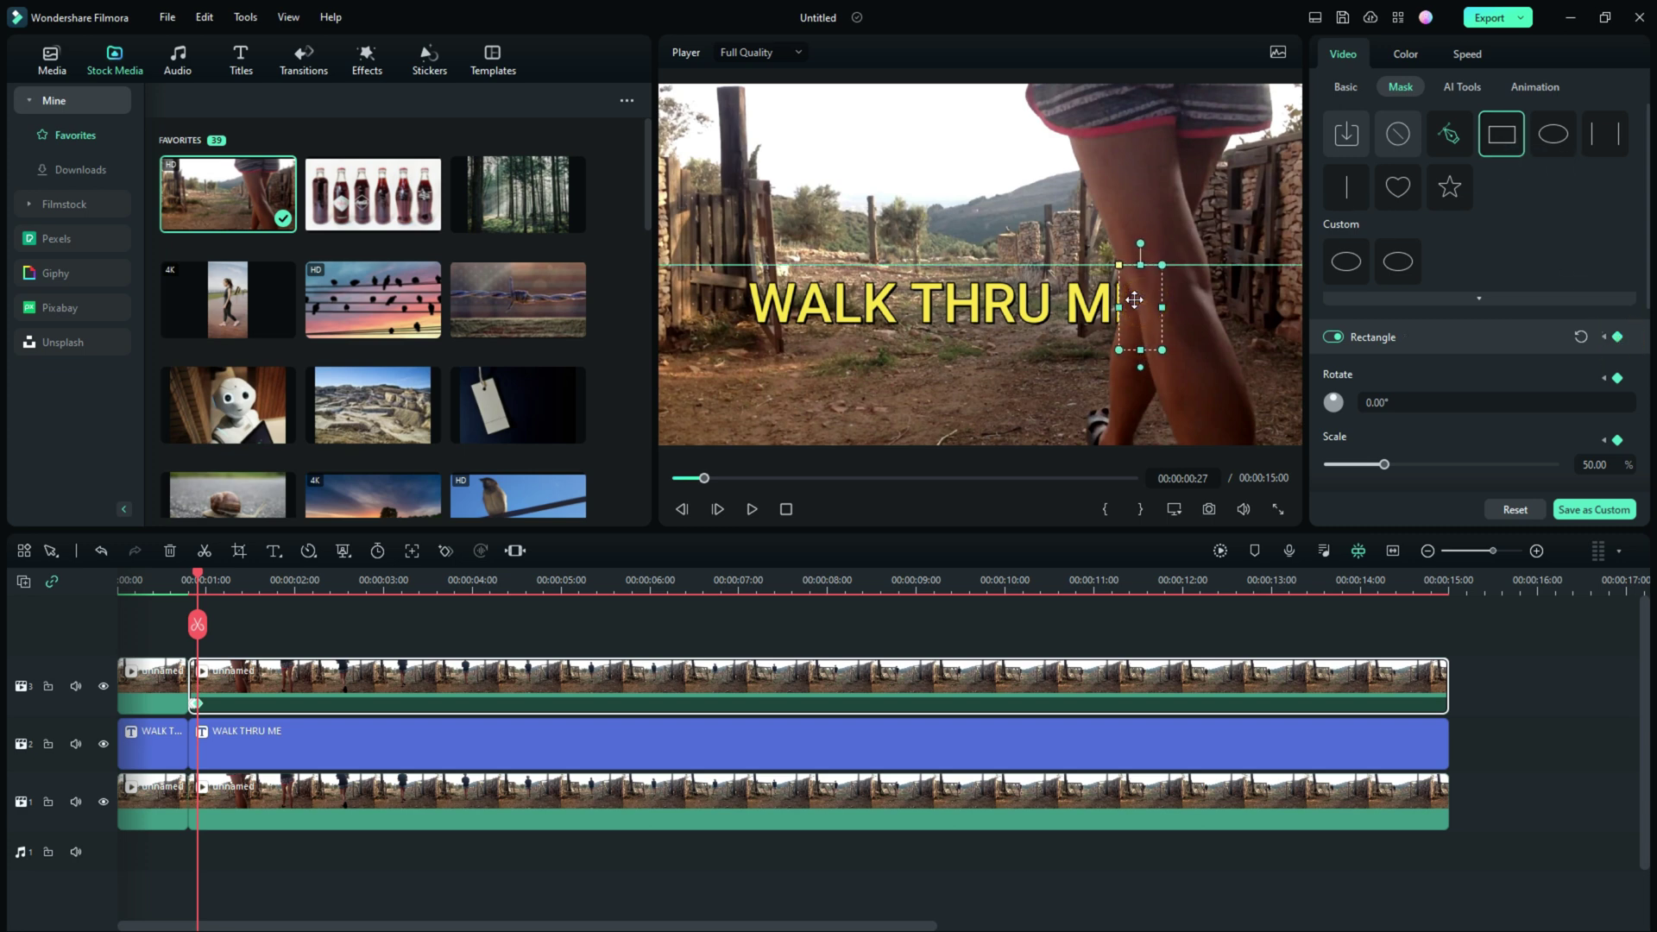
click(717, 509)
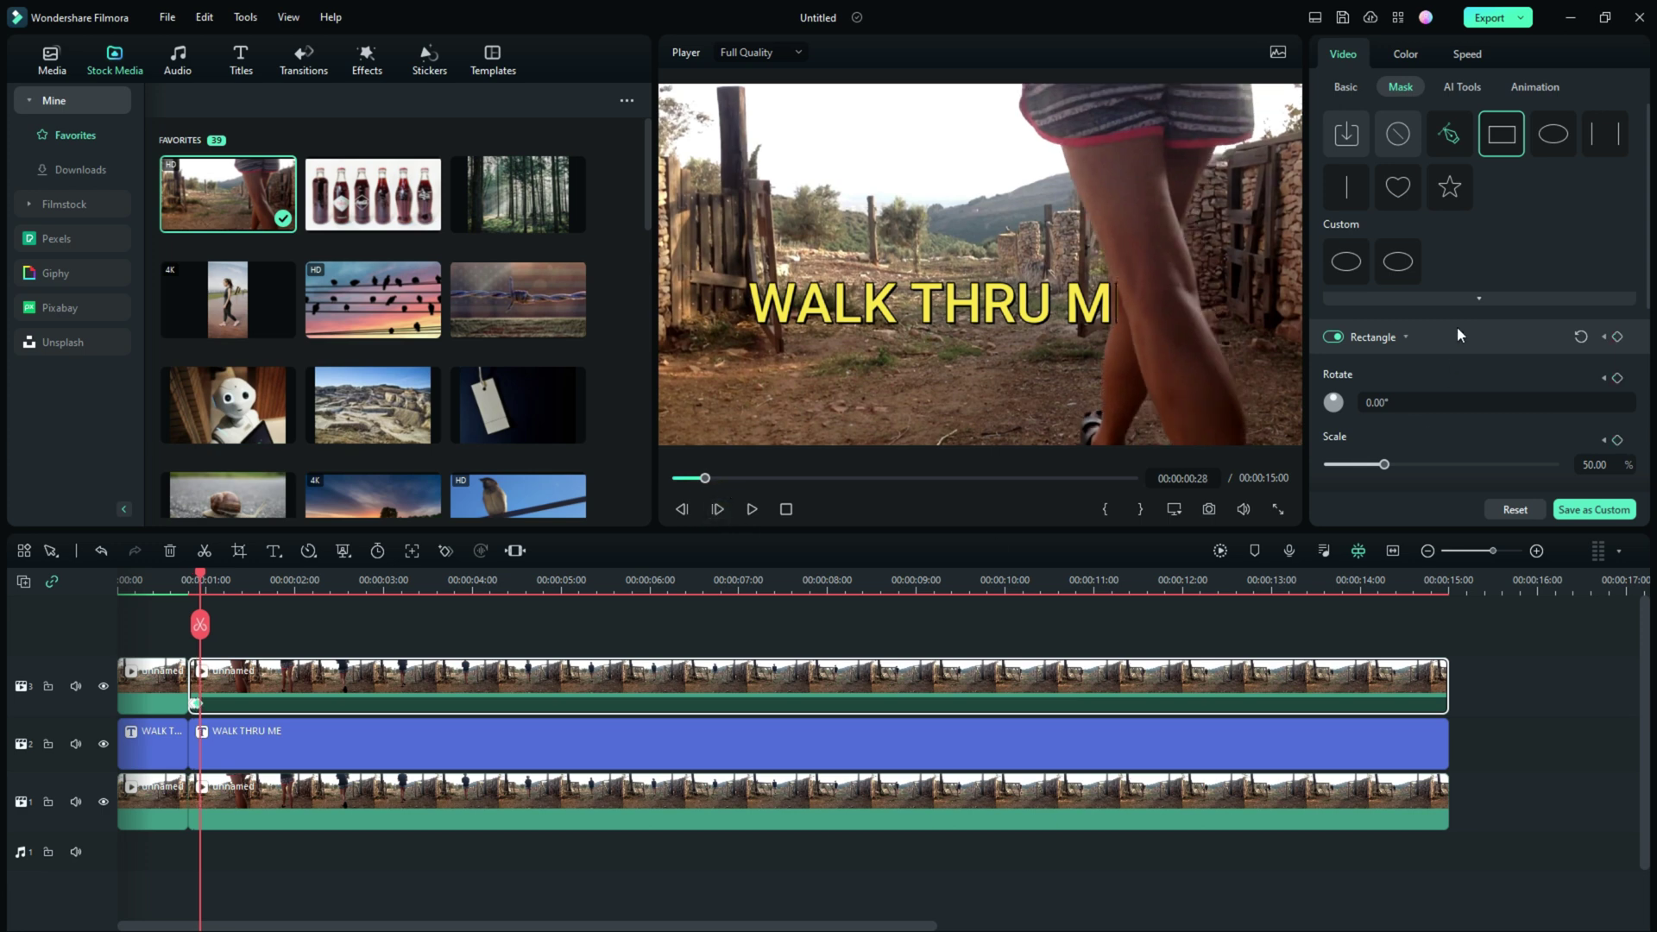
click(1617, 337)
drag(1132, 311, 1130, 307)
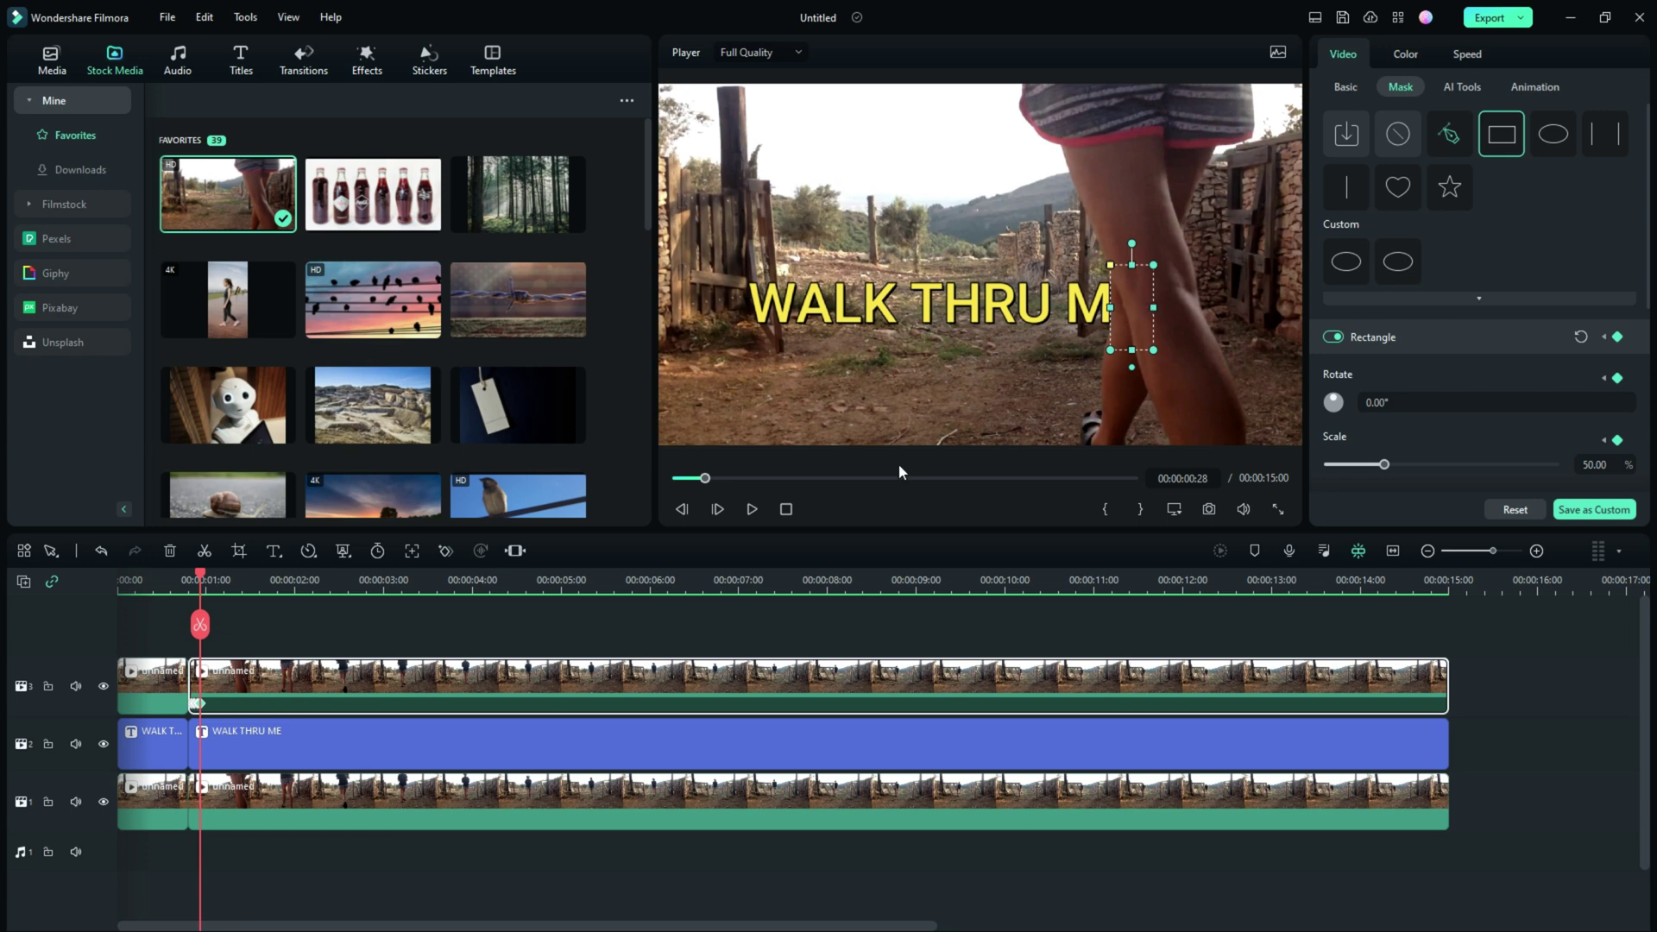
Step: Advance one frame past 00:00:00:28, keyframe the mask, and move it further left along the leg's edge
click(718, 511)
click(1617, 336)
click(1126, 307)
drag(1137, 304, 1129, 307)
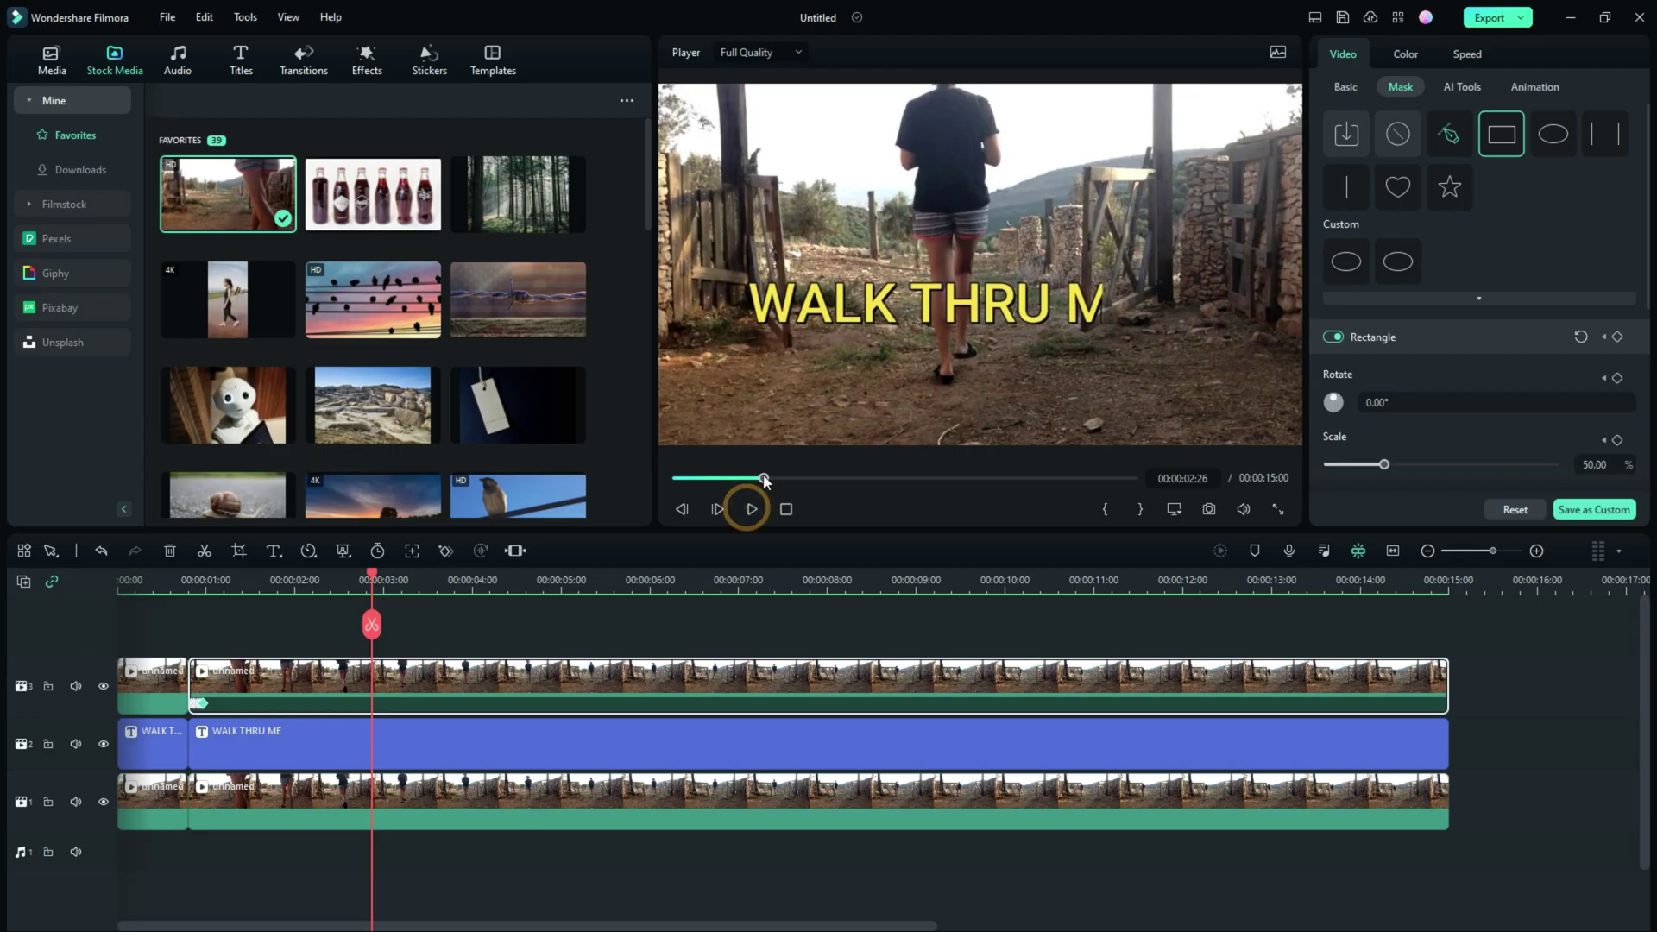
Step: Examine the masked leg's passage in front of the title frame by frame, from 00:00:00:18 to 00:00:01:00
drag(760, 473, 695, 478)
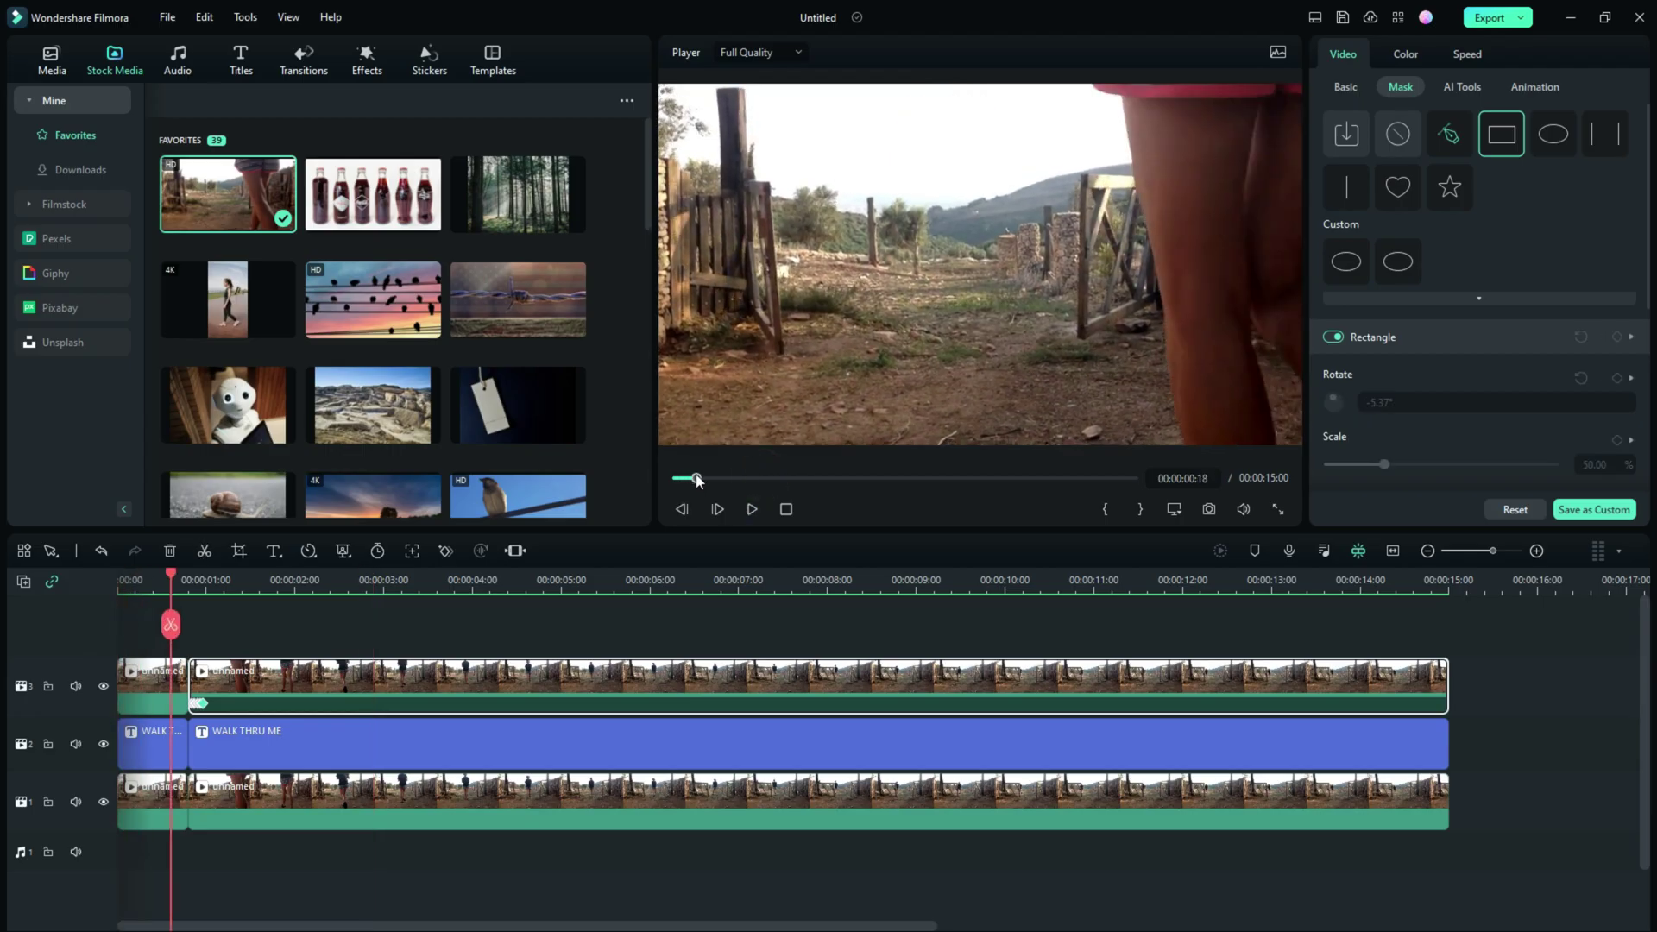
click(720, 514)
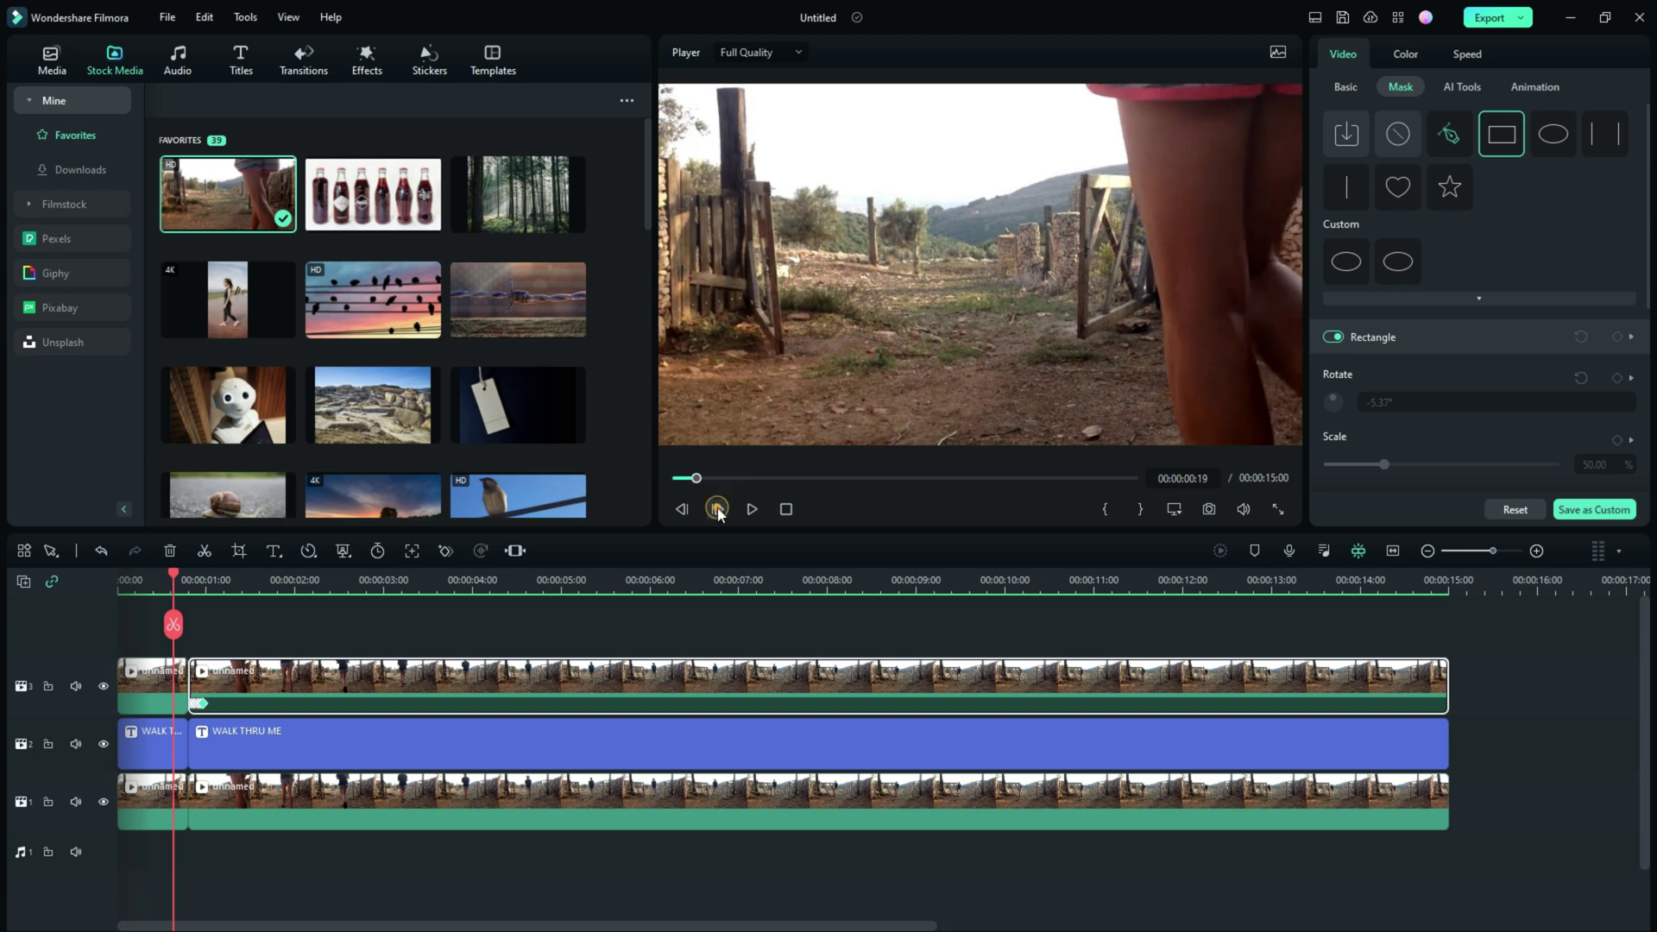
click(720, 514)
click(720, 515)
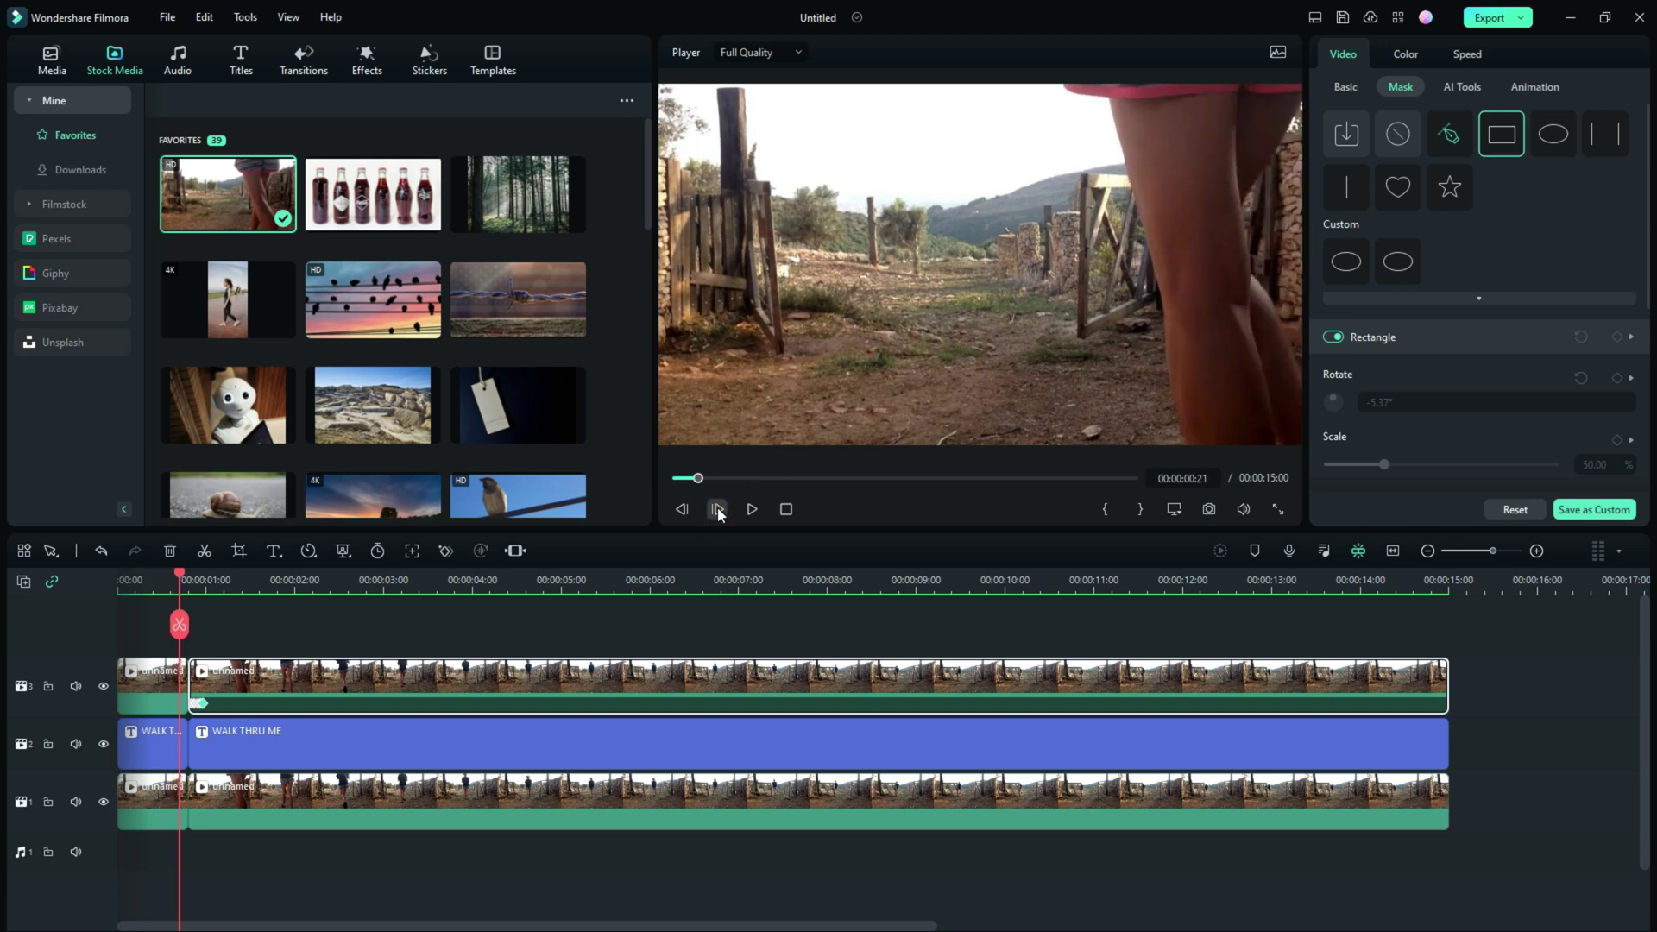
click(719, 513)
click(719, 513)
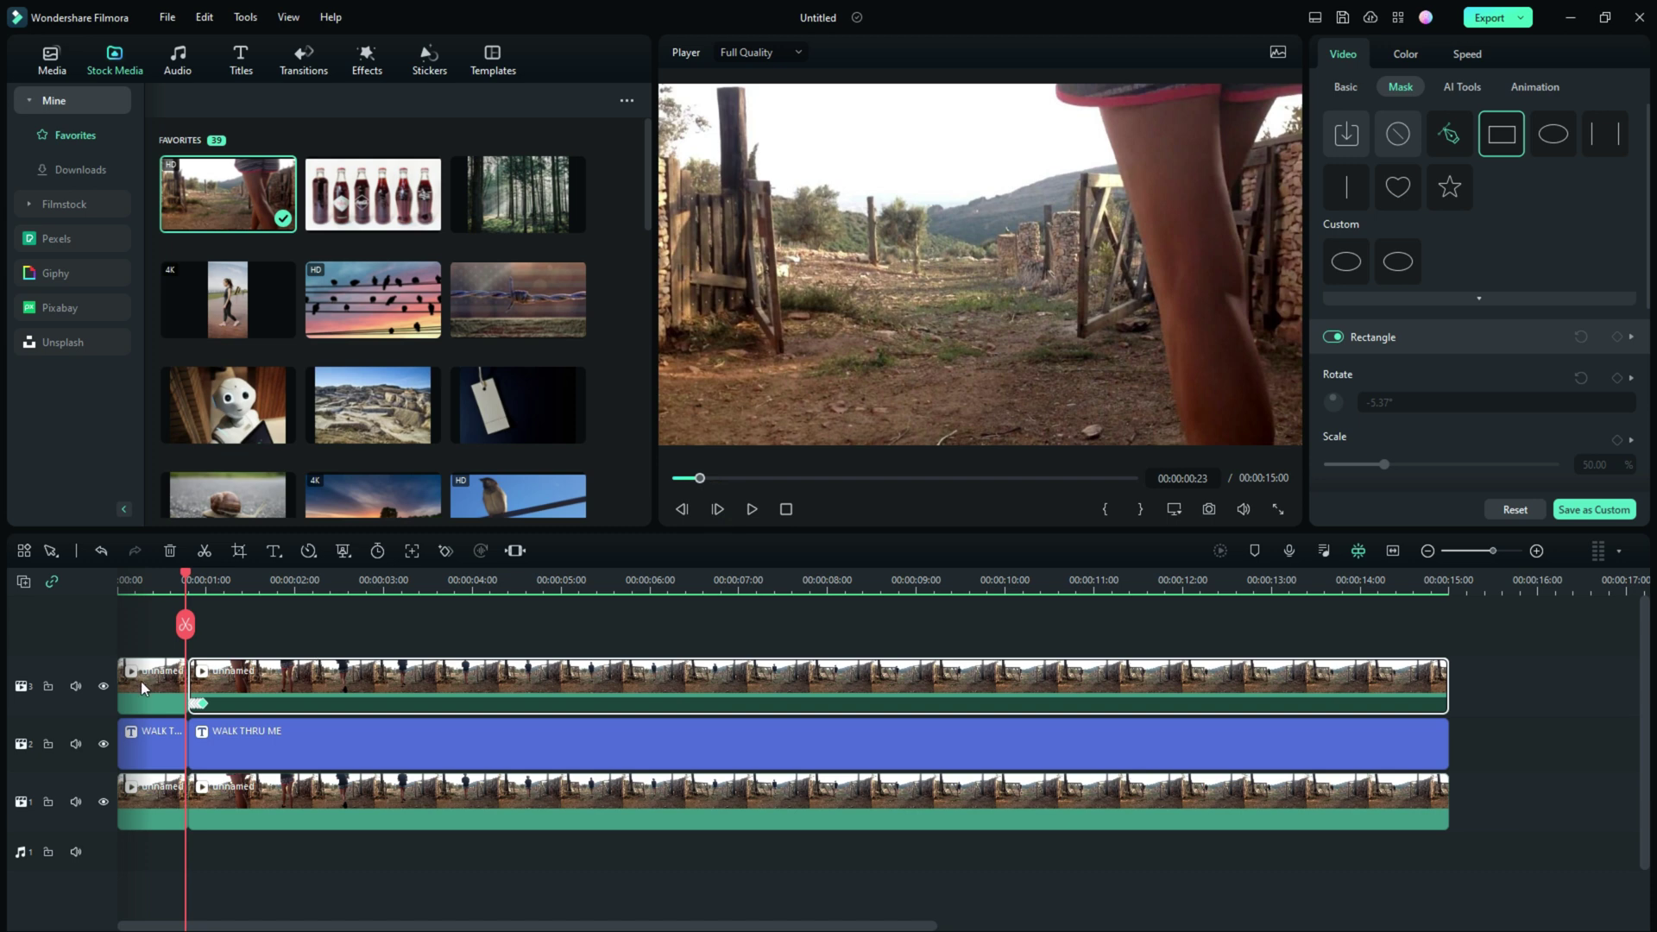
click(717, 511)
click(717, 511)
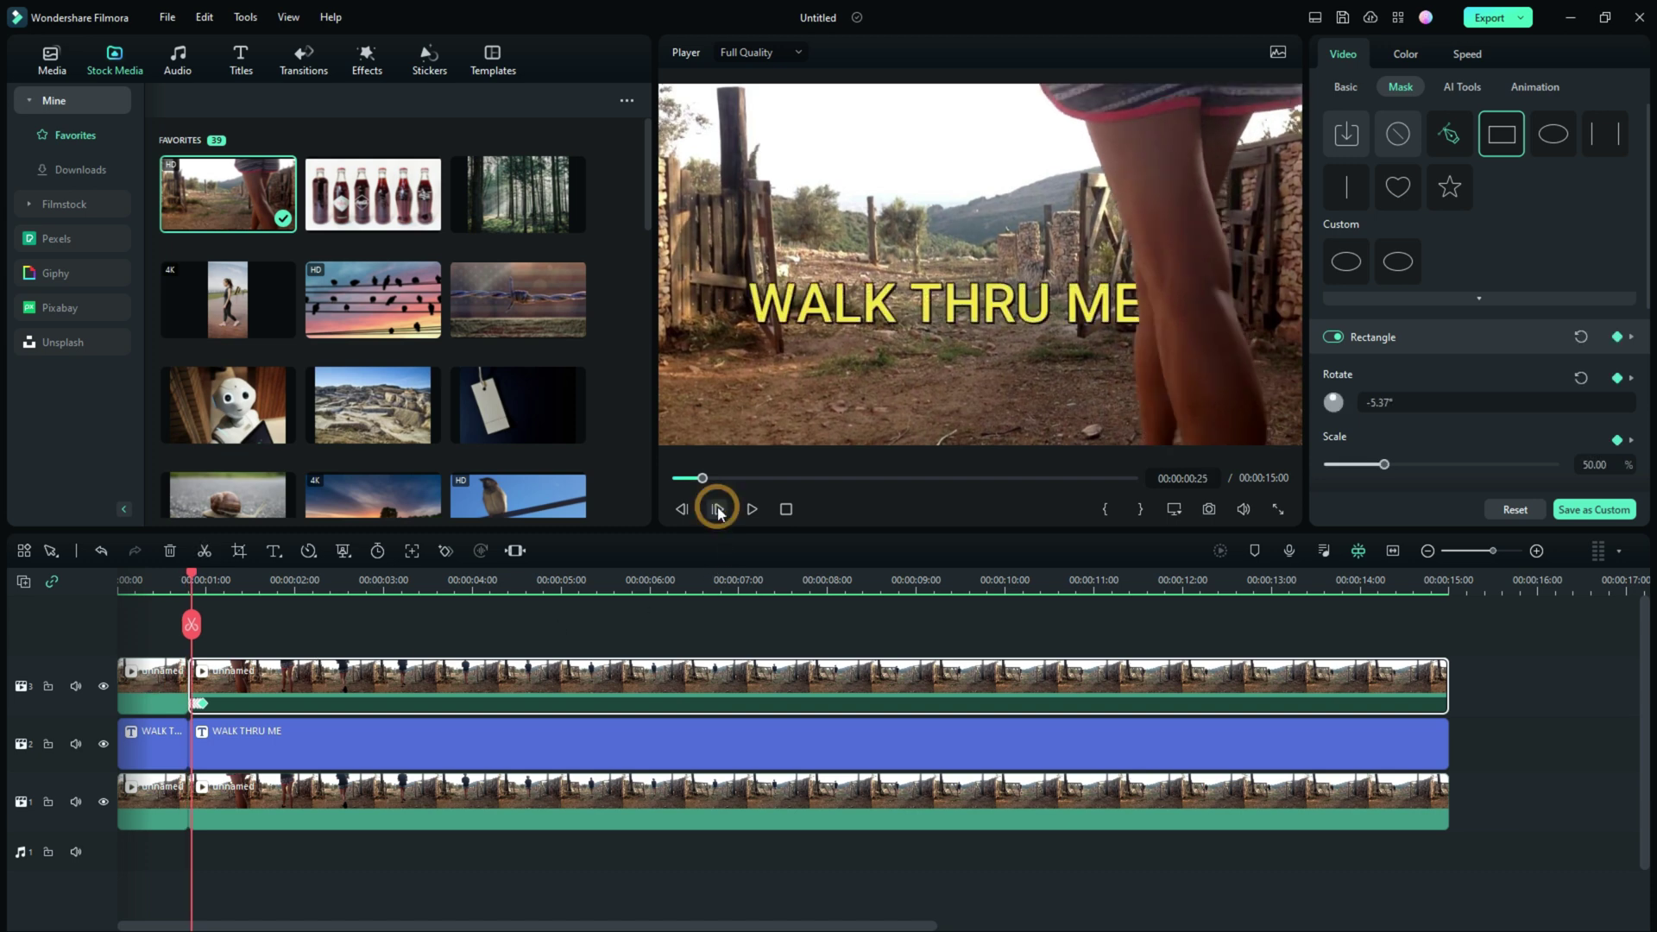
click(717, 511)
click(717, 511)
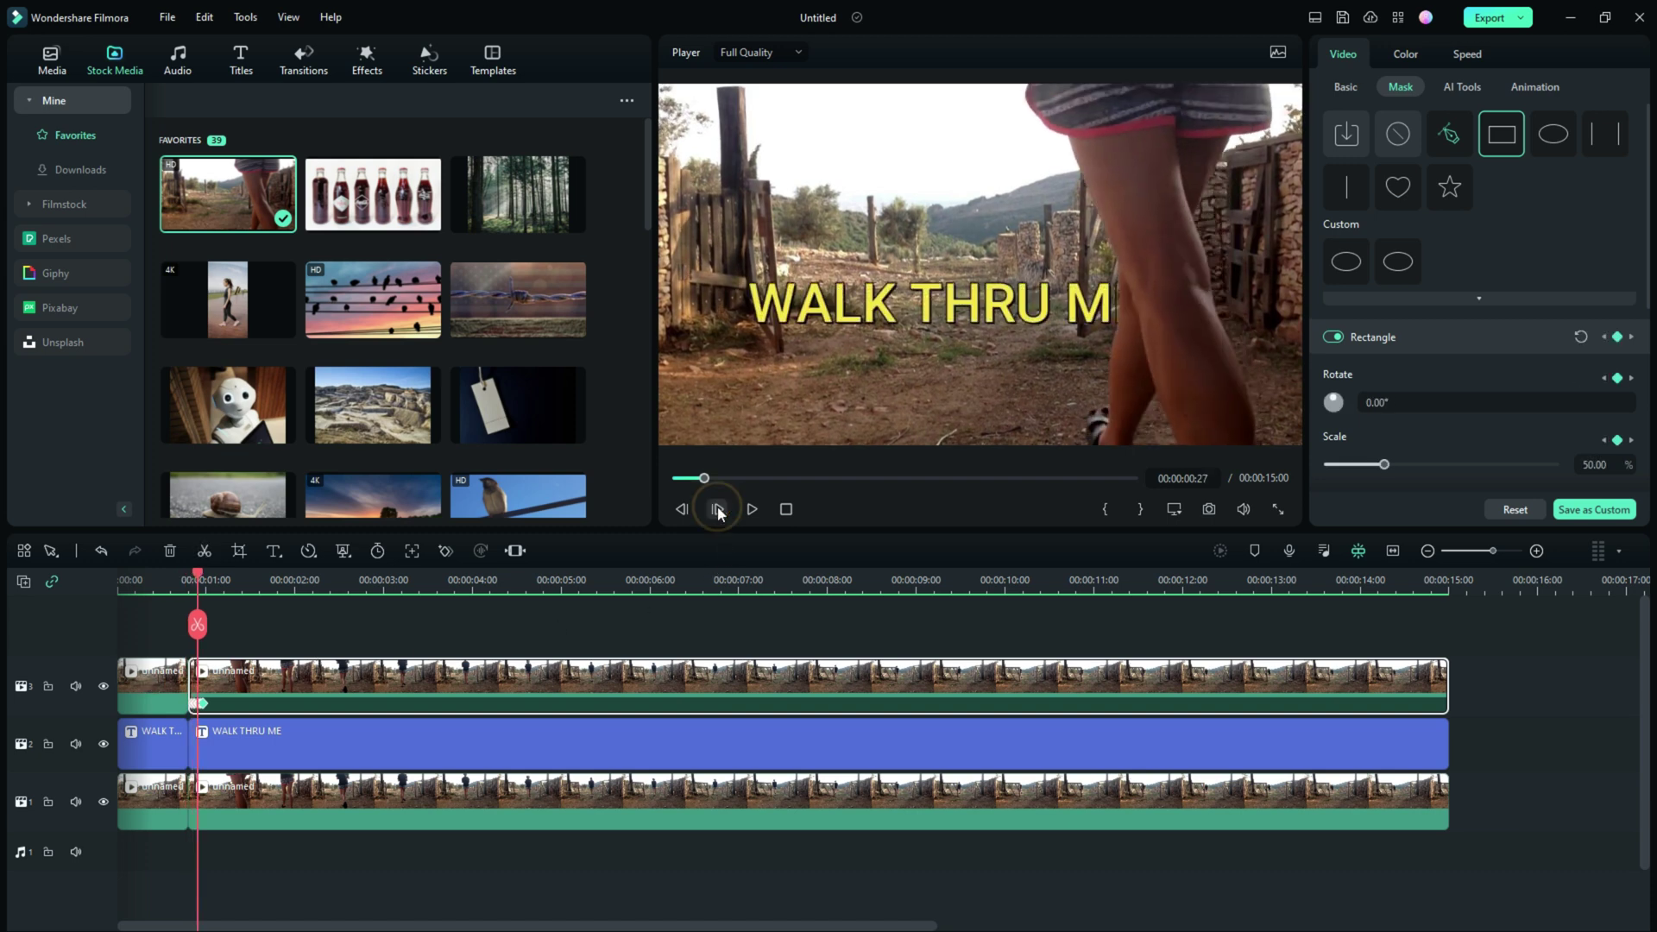
click(717, 511)
click(717, 511)
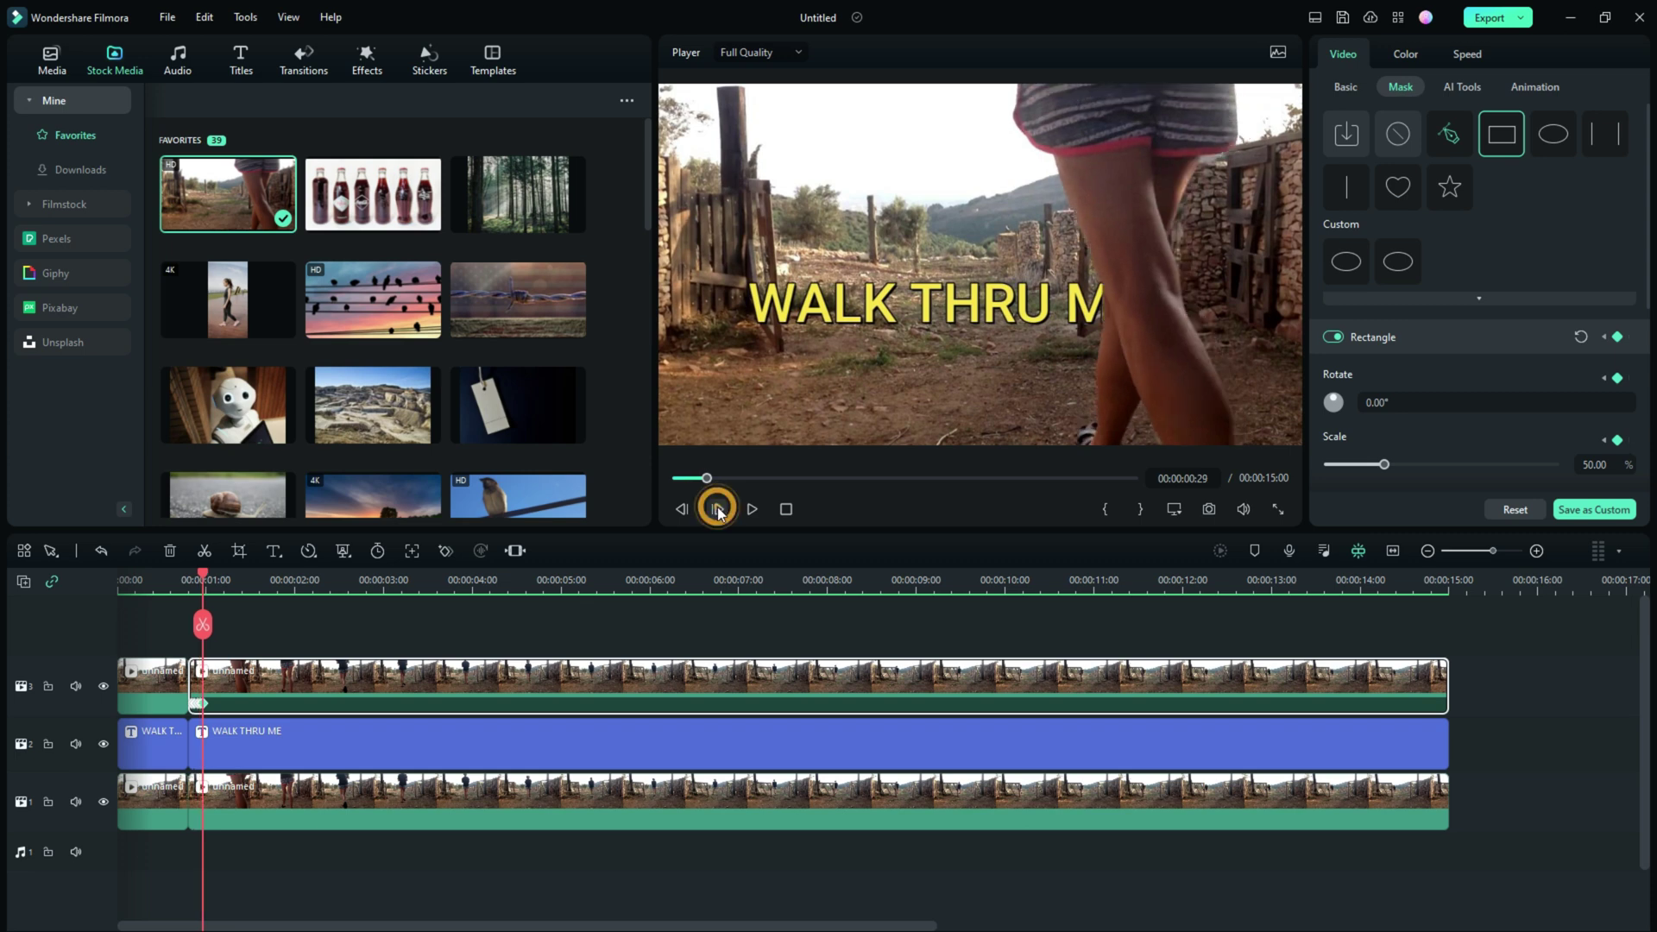
click(717, 511)
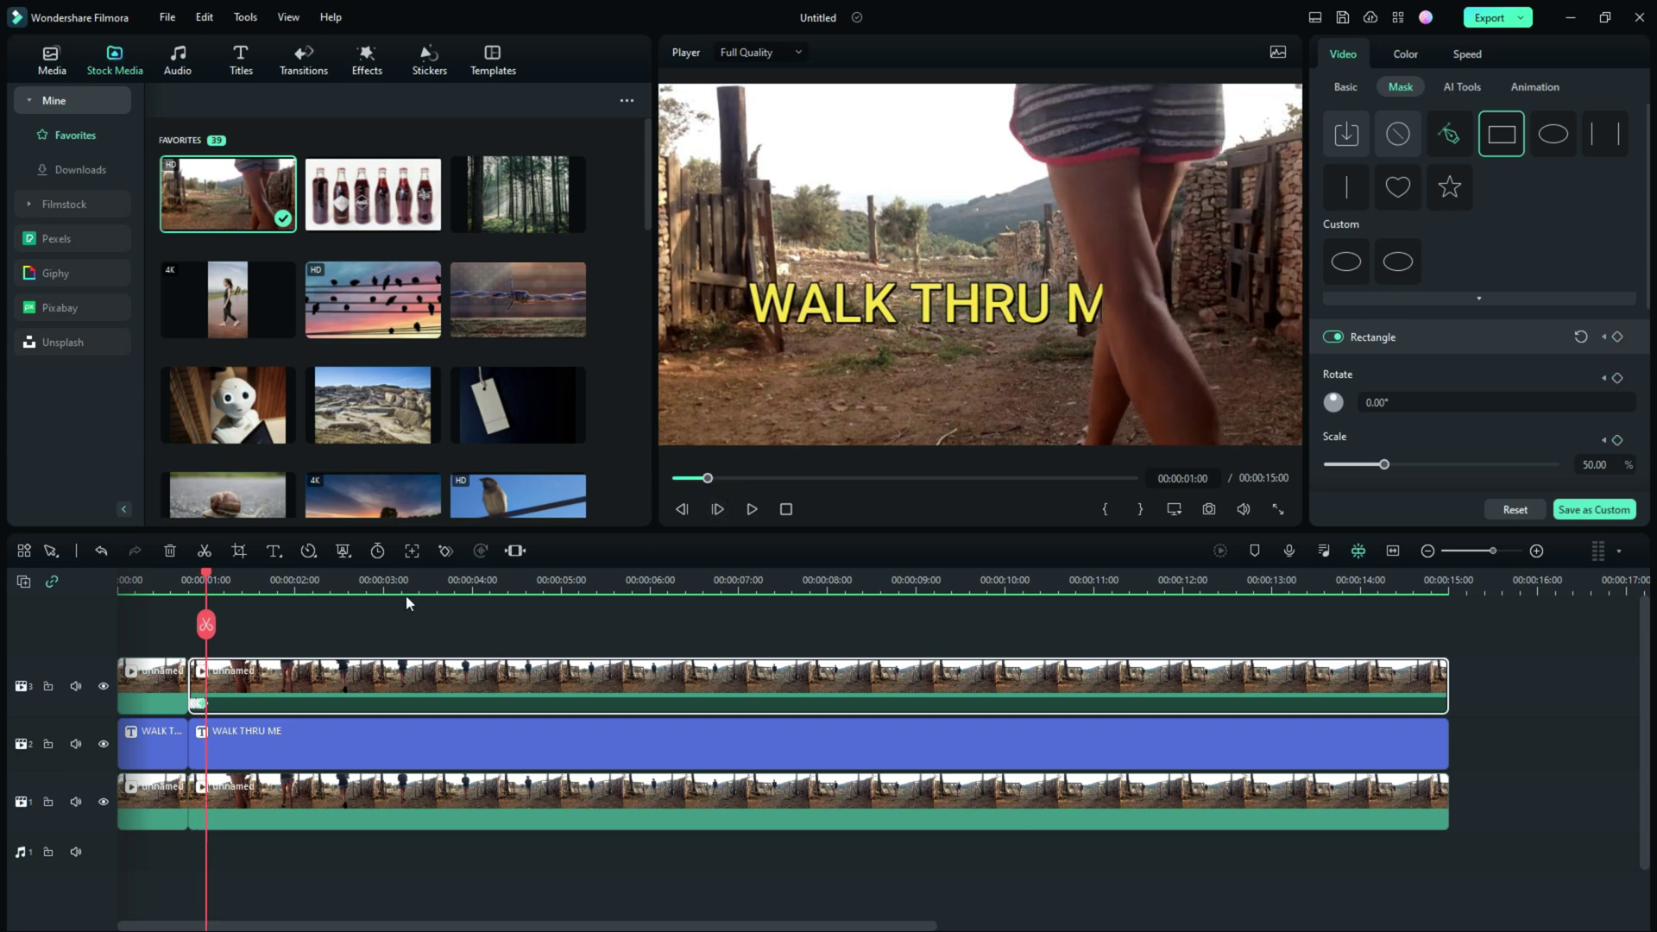
Step: Keyframe the mask at 00:00:01:00, shift it left onto the leg's edge, rotate it to -6.50°, and widen it across the leg
scroll(397, 585, up, 3)
drag(305, 924, 269, 927)
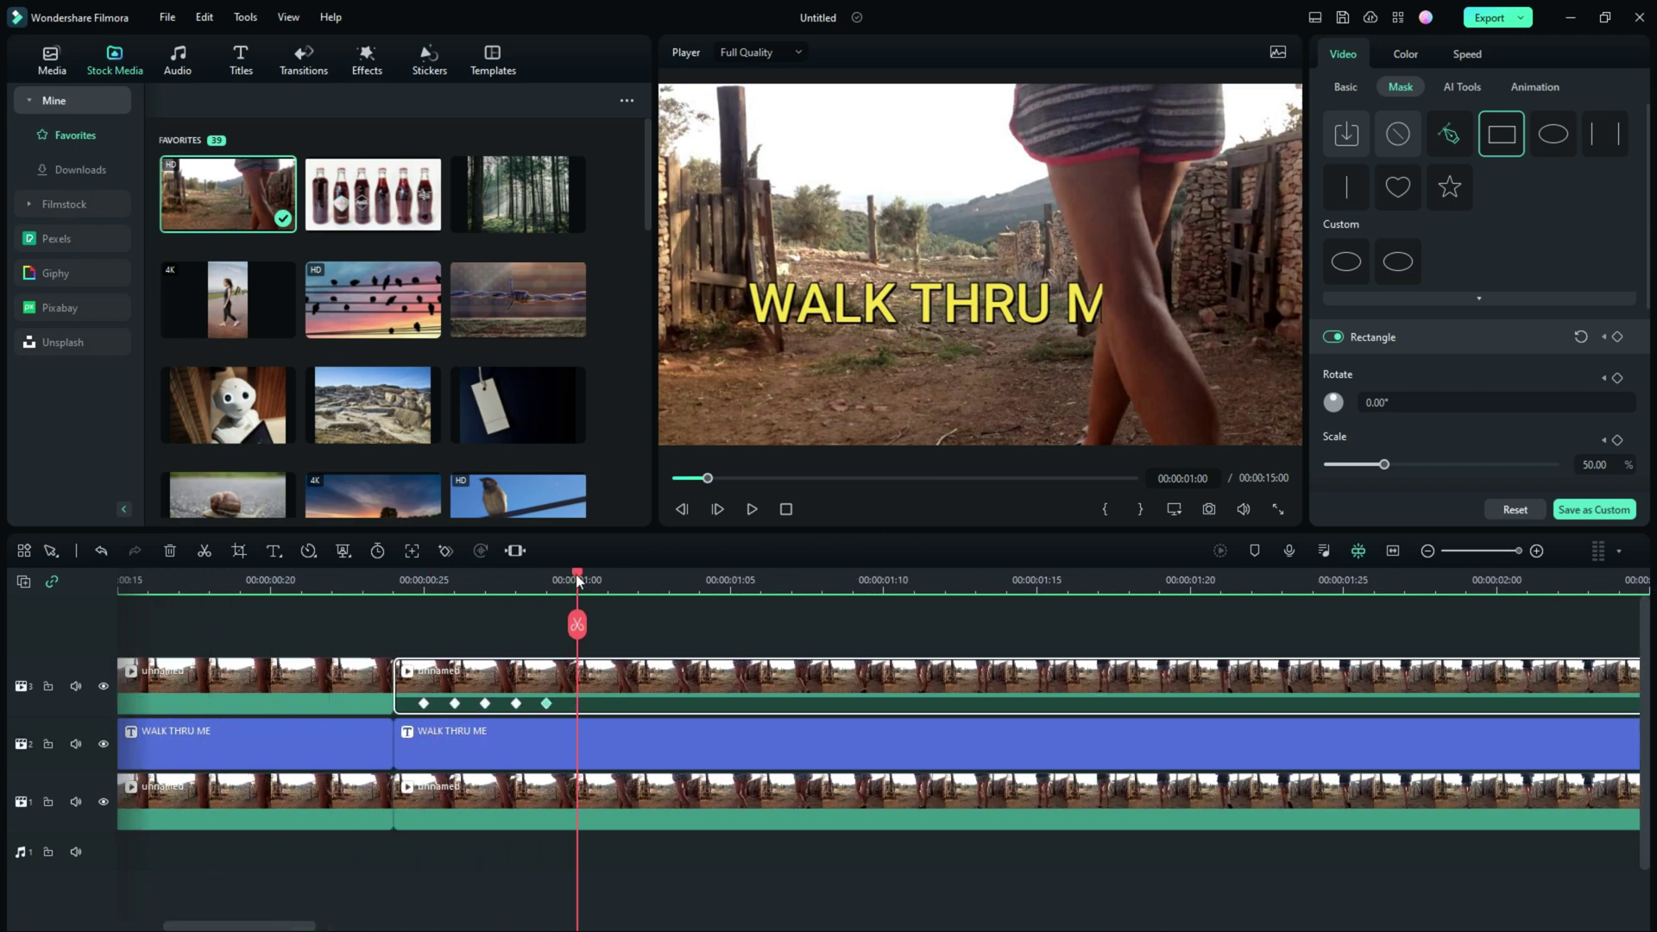
click(681, 510)
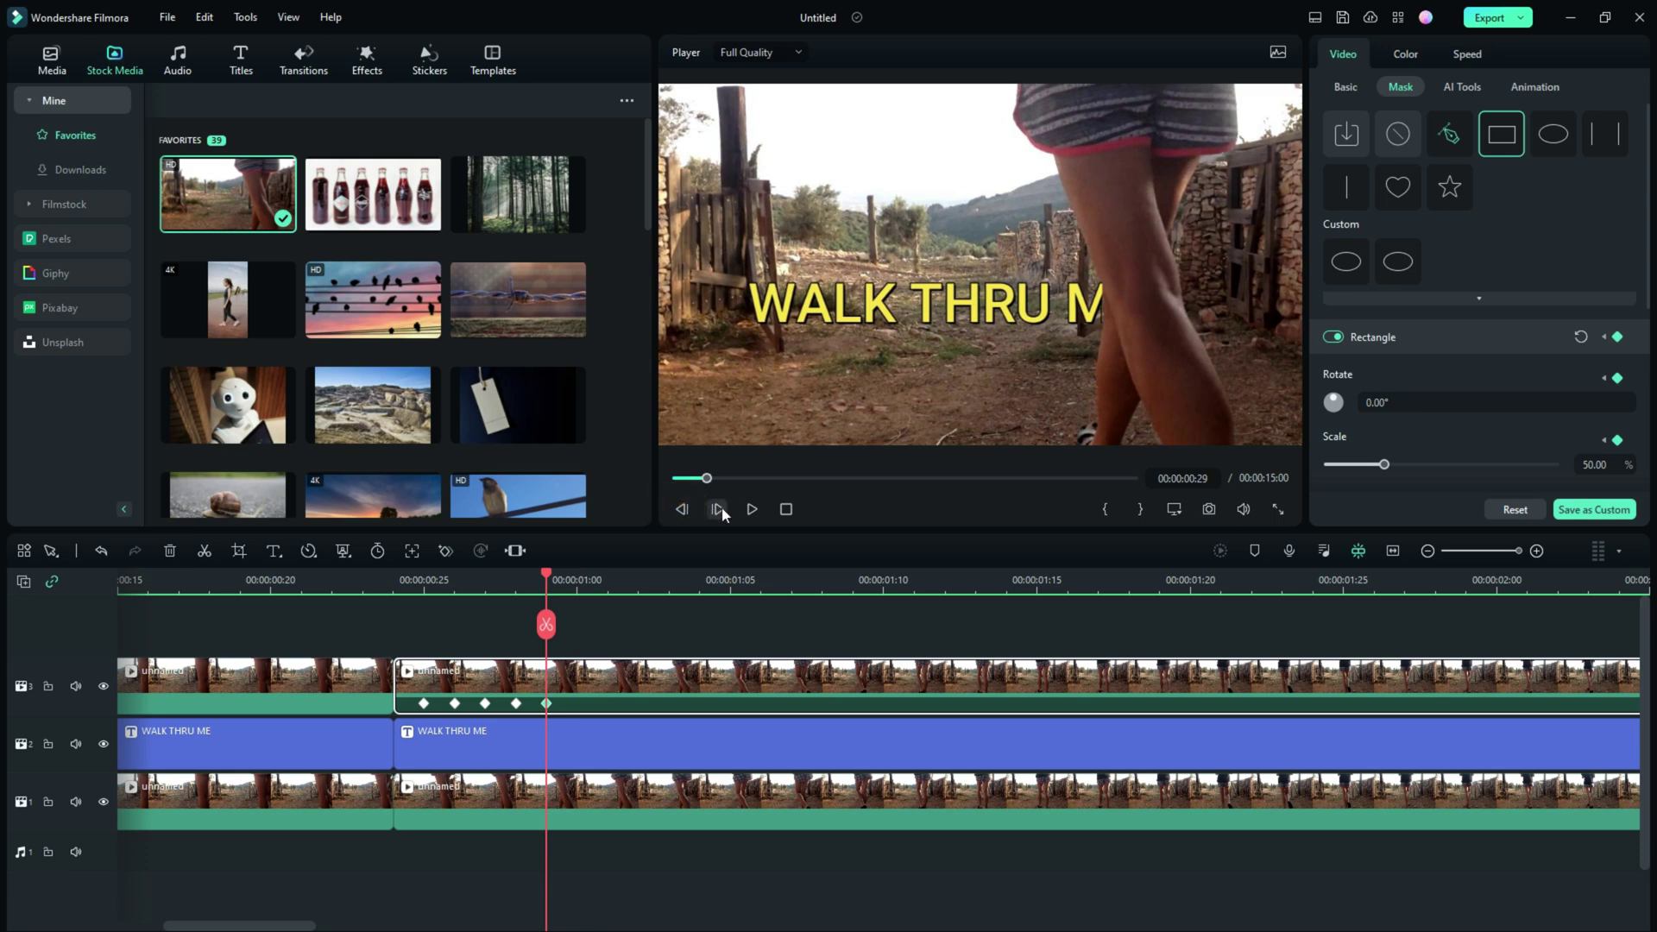
click(717, 510)
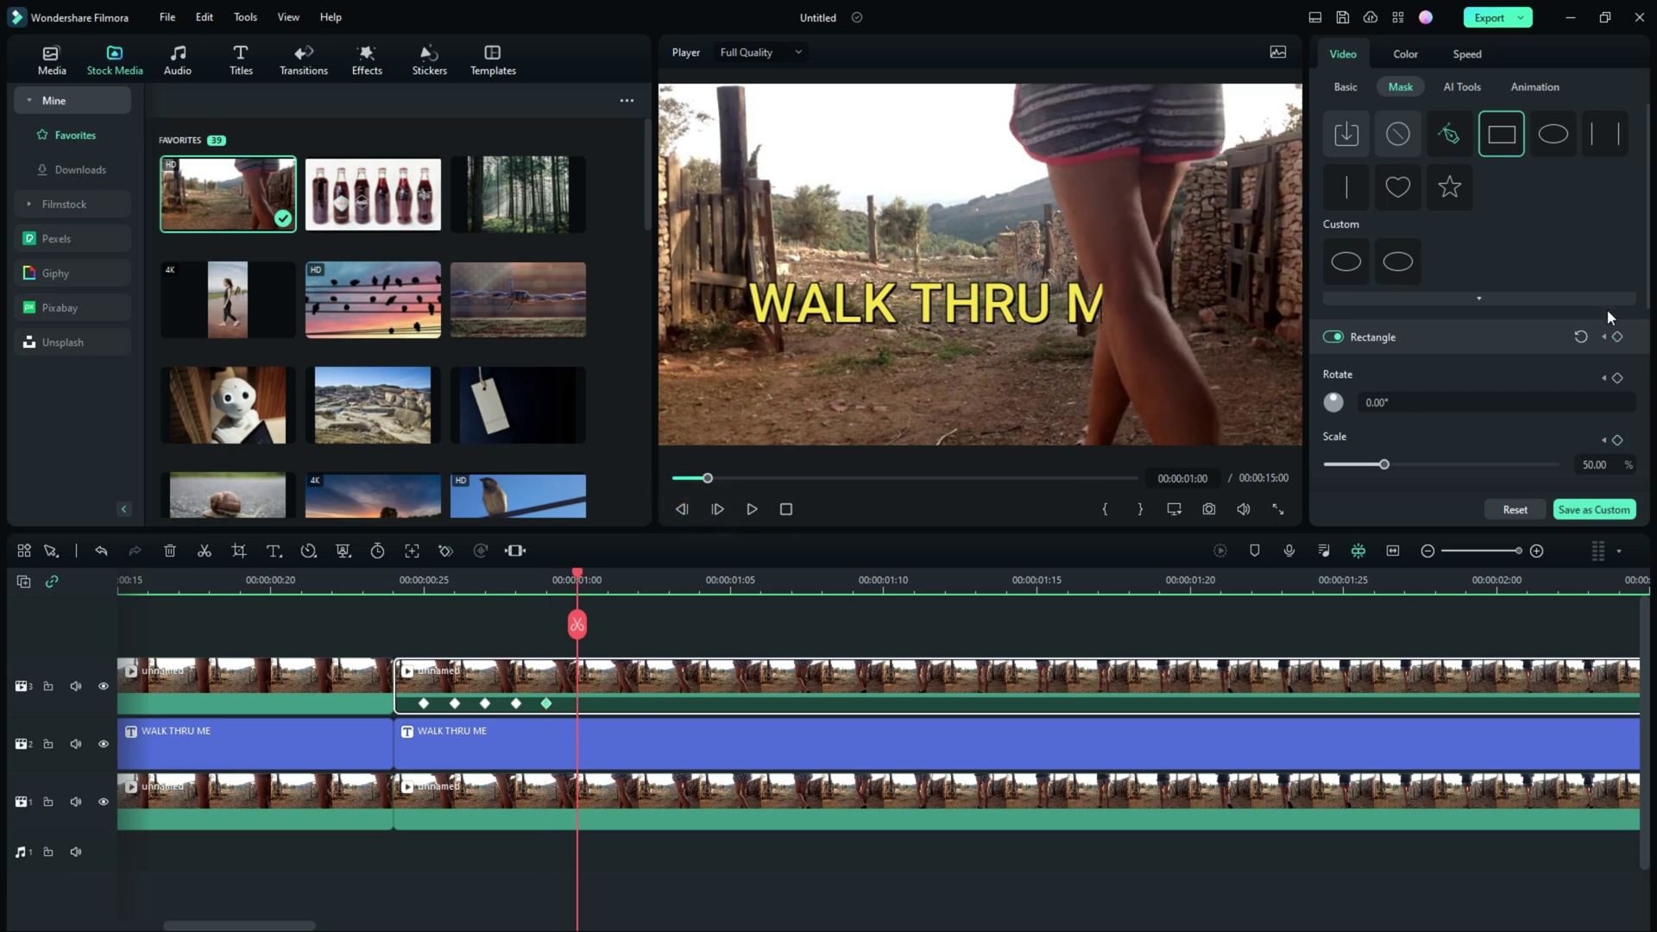
click(1619, 337)
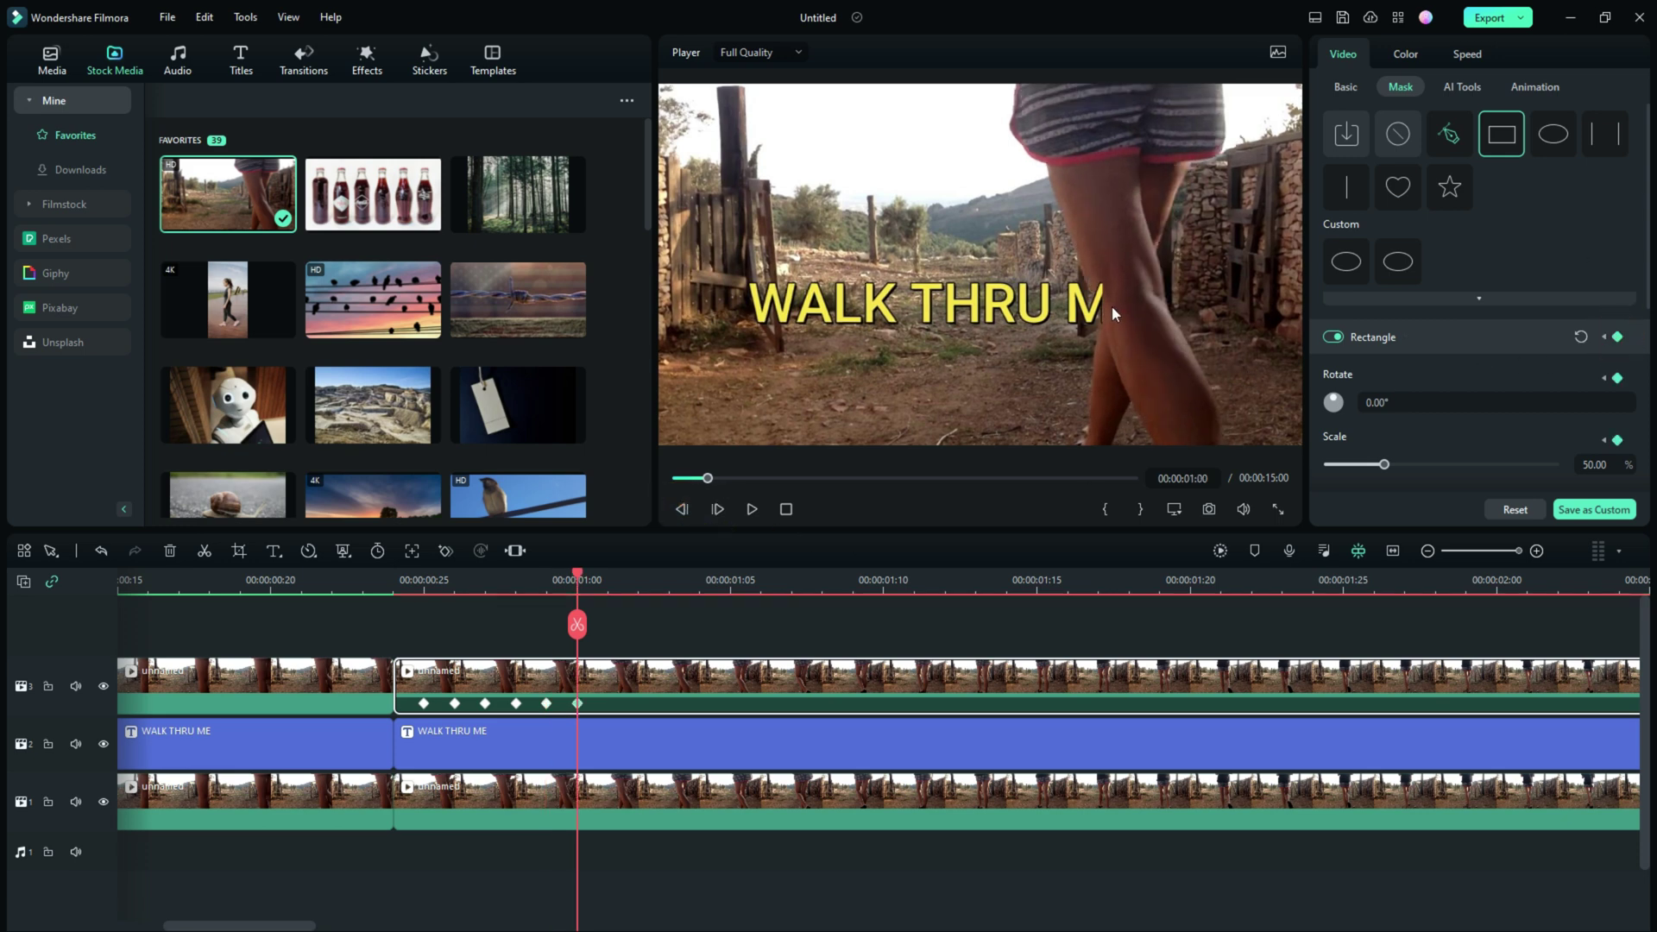
drag(1117, 305, 1107, 306)
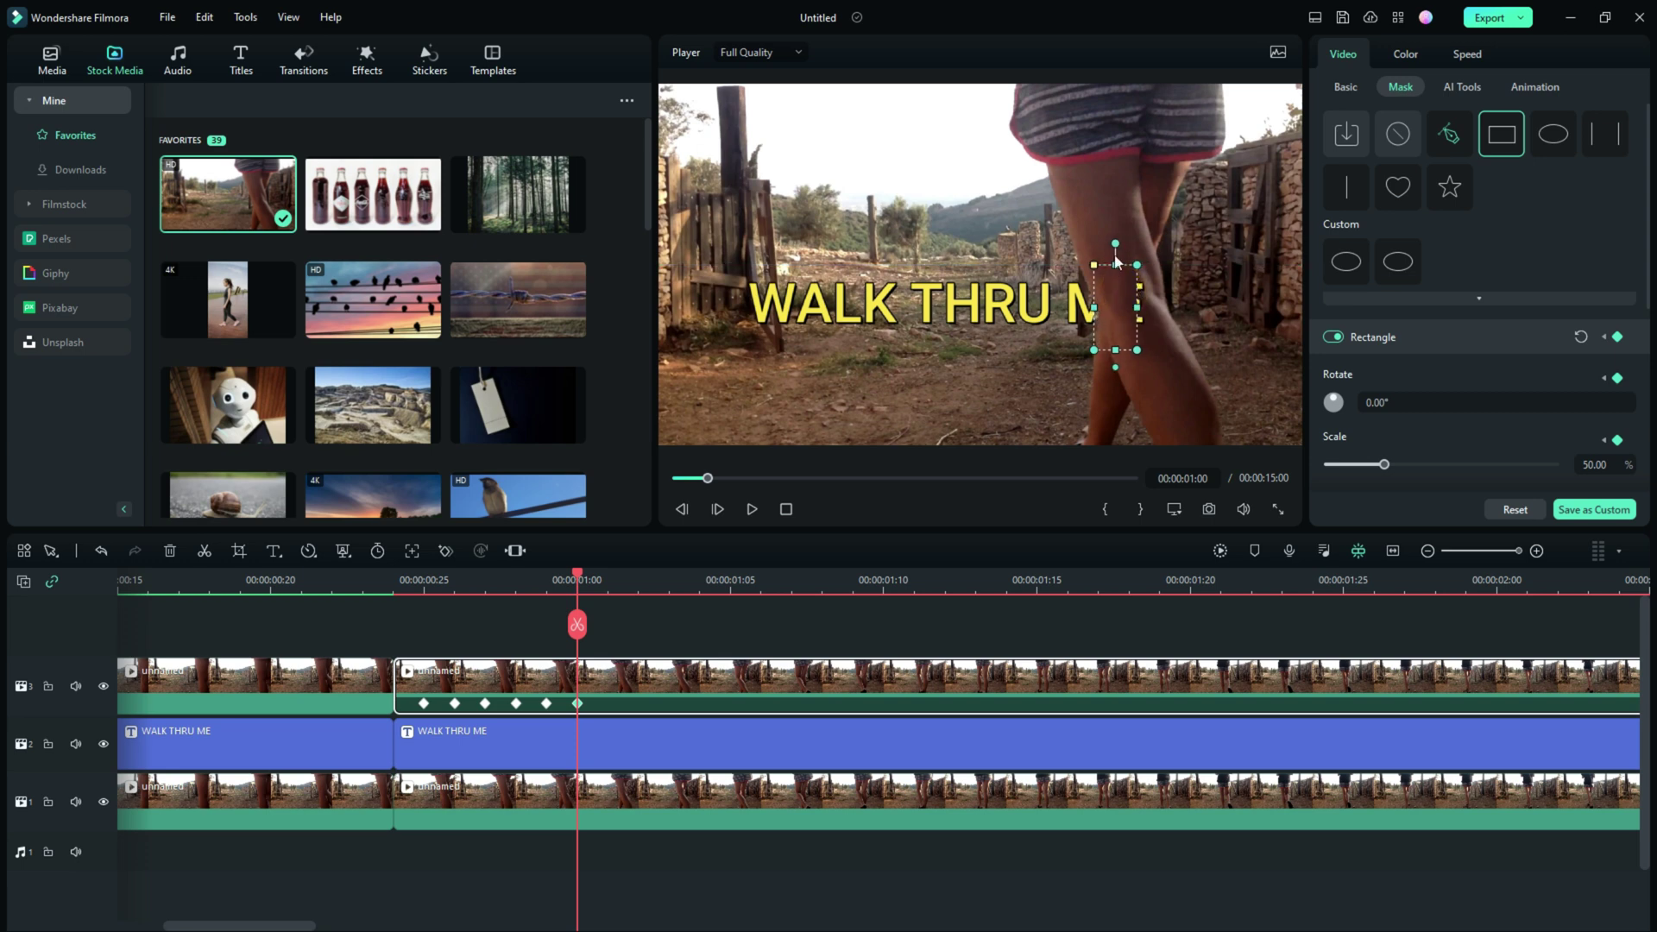
drag(1115, 243, 1108, 244)
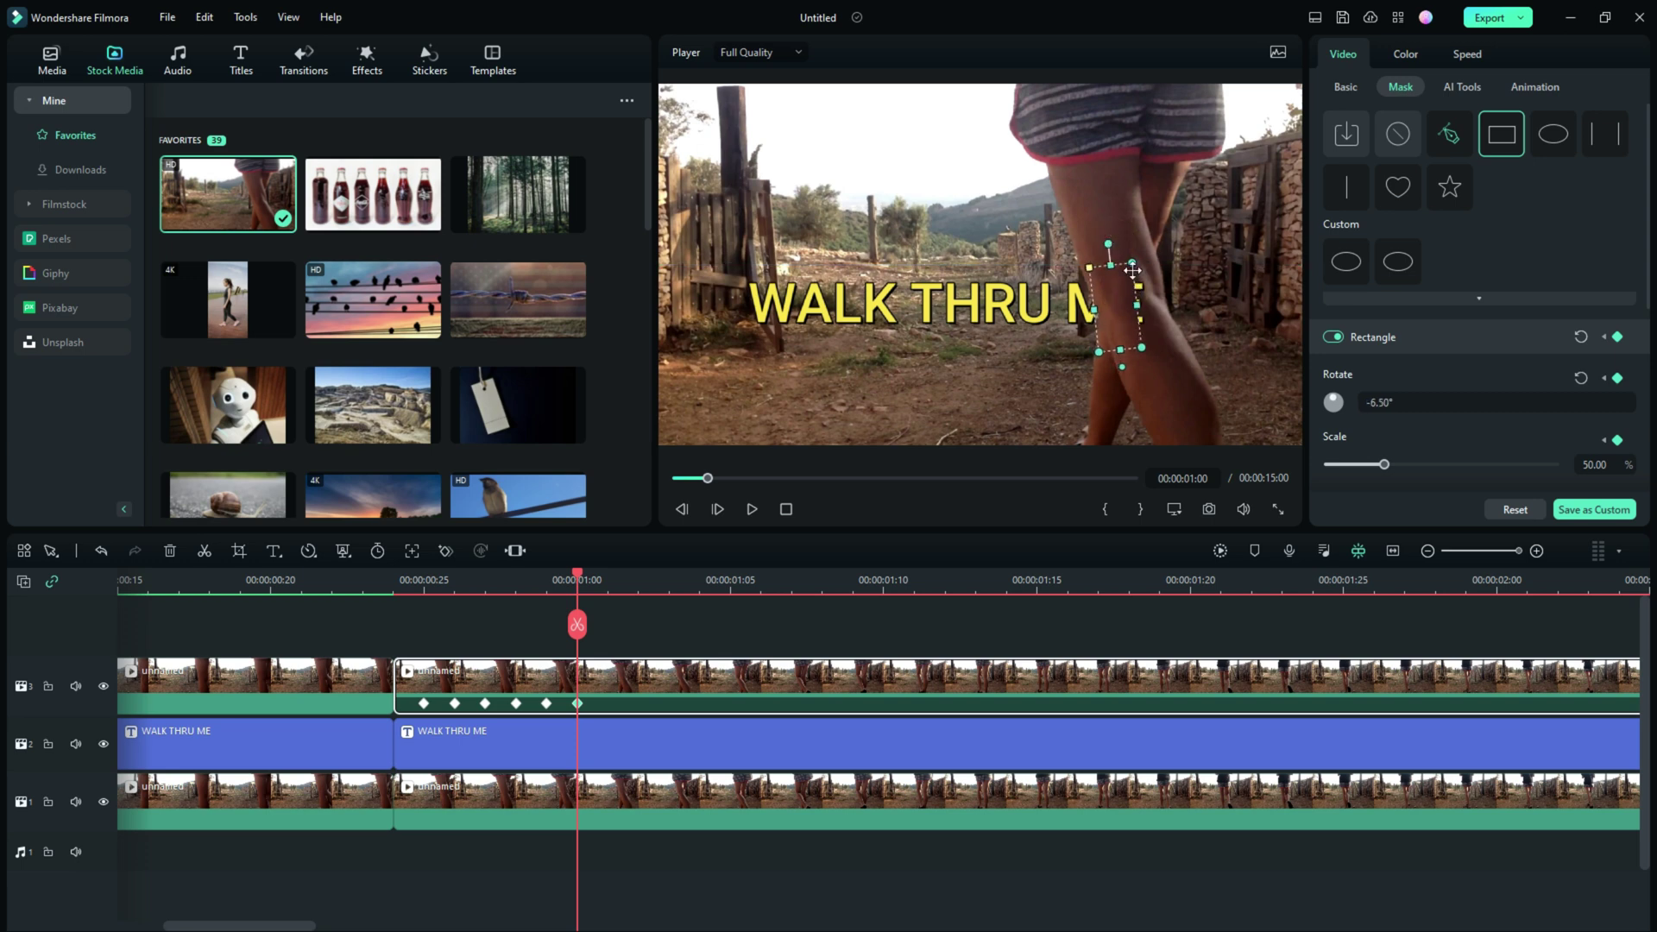
mouse_move(1139, 307)
mouse_down()
mouse_move(1180, 298)
mouse_move(1128, 308)
mouse_up()
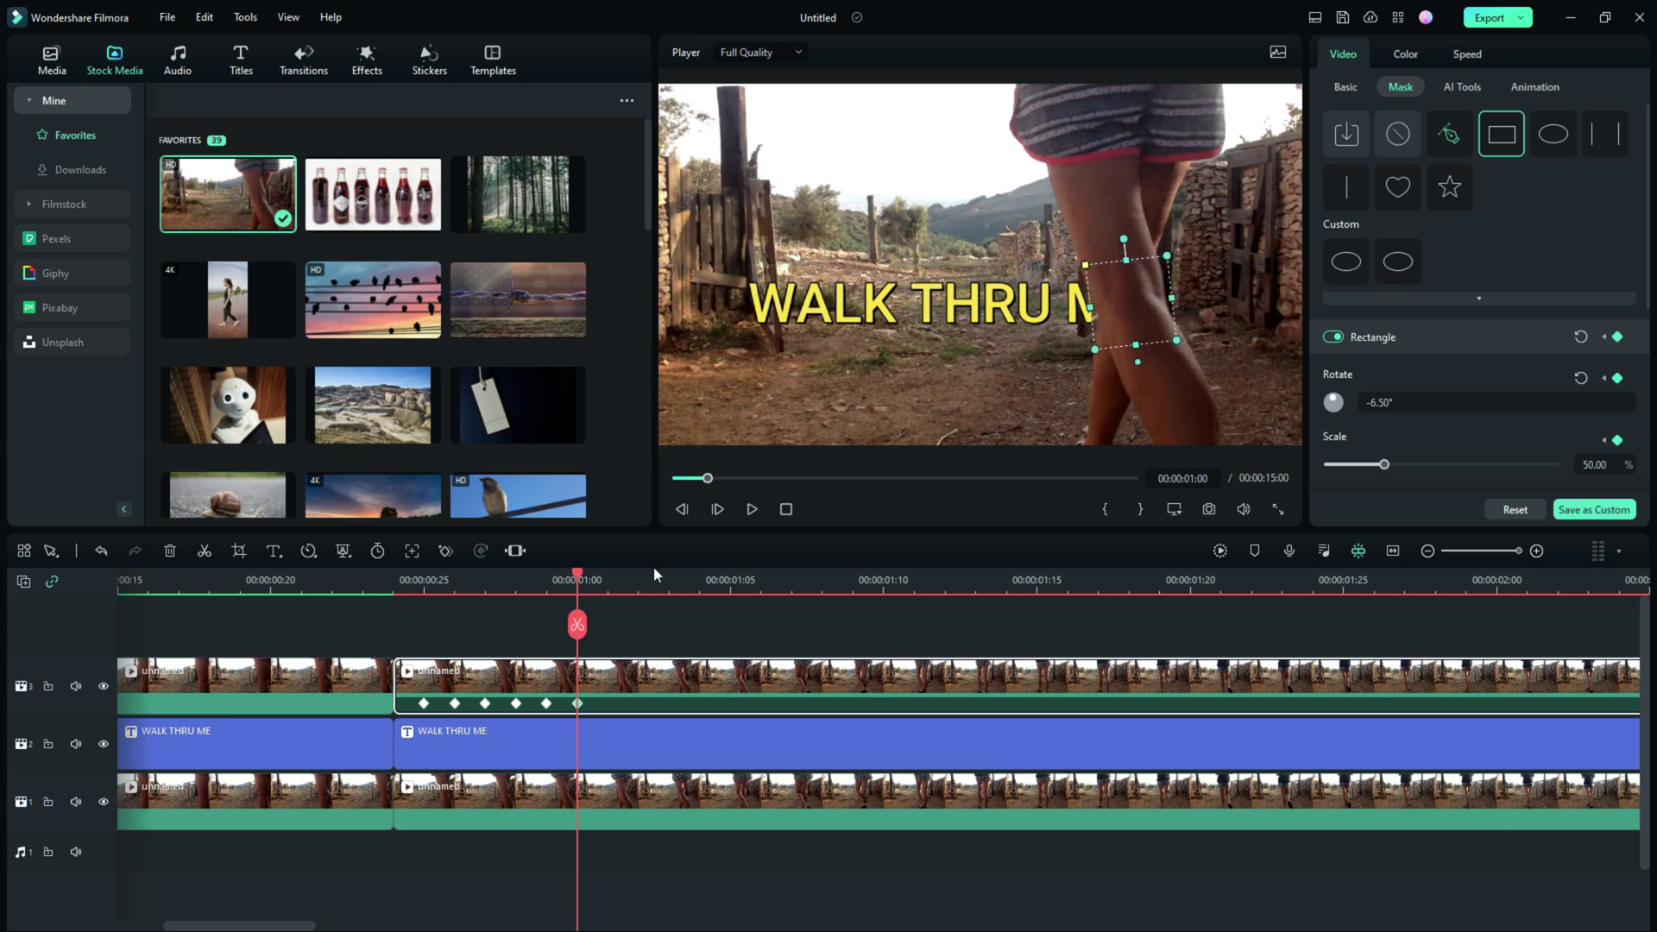
Step: Keyframe the mask at 00:00:01:01 and select it over the leg for adjustment
click(717, 509)
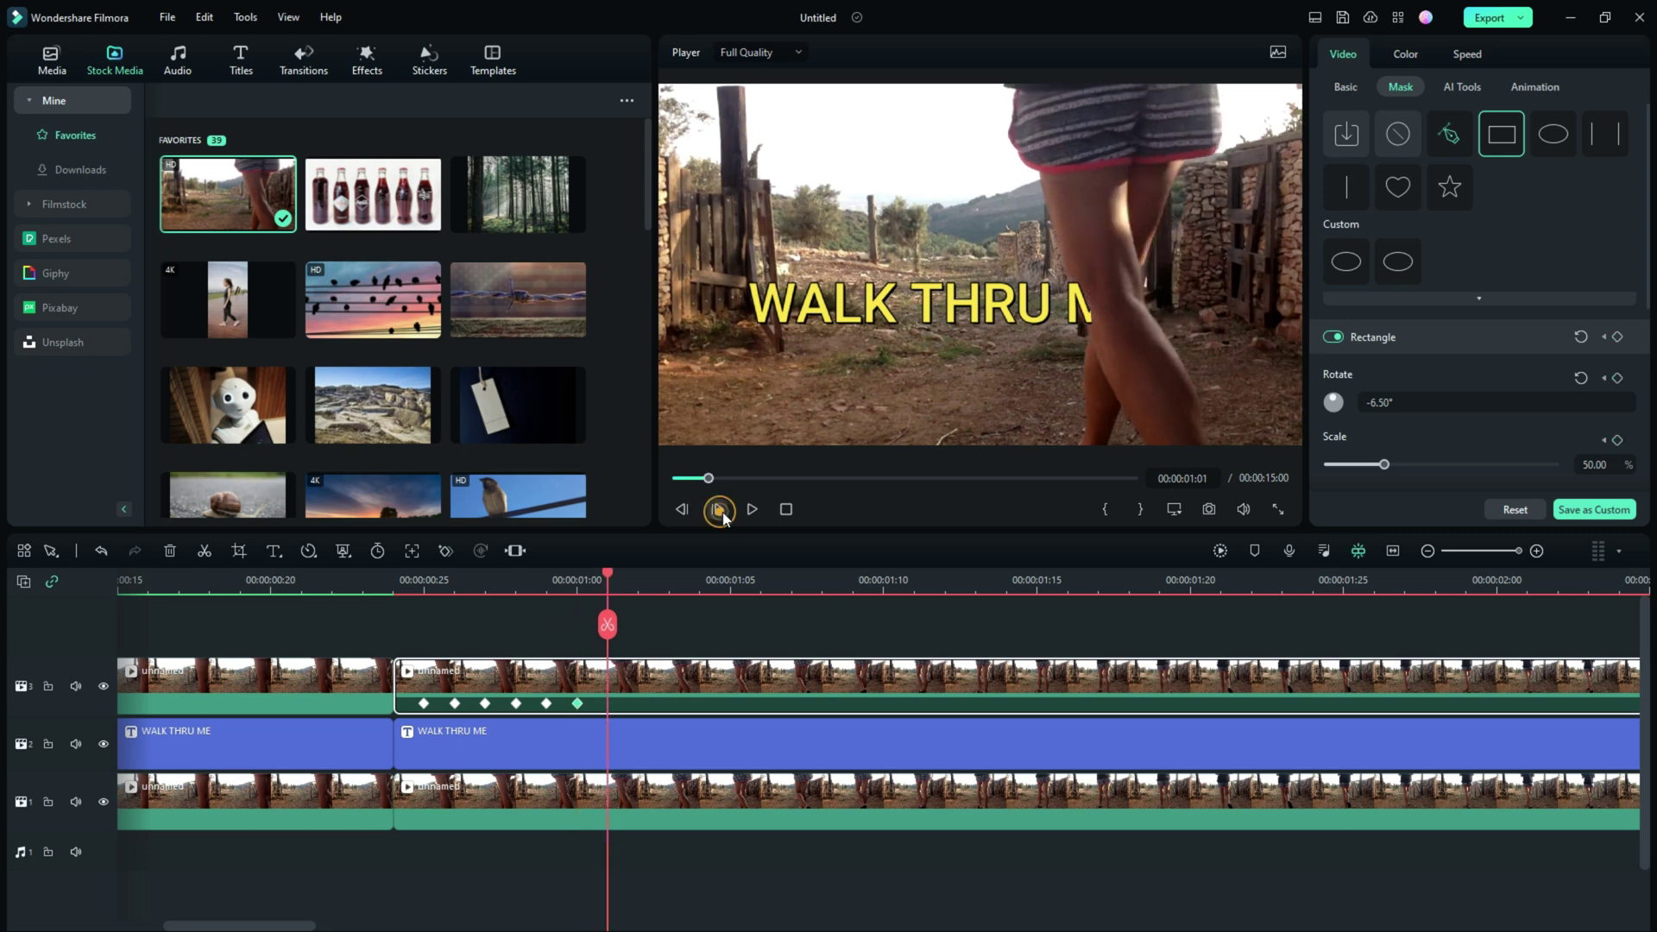
click(1618, 339)
click(1113, 318)
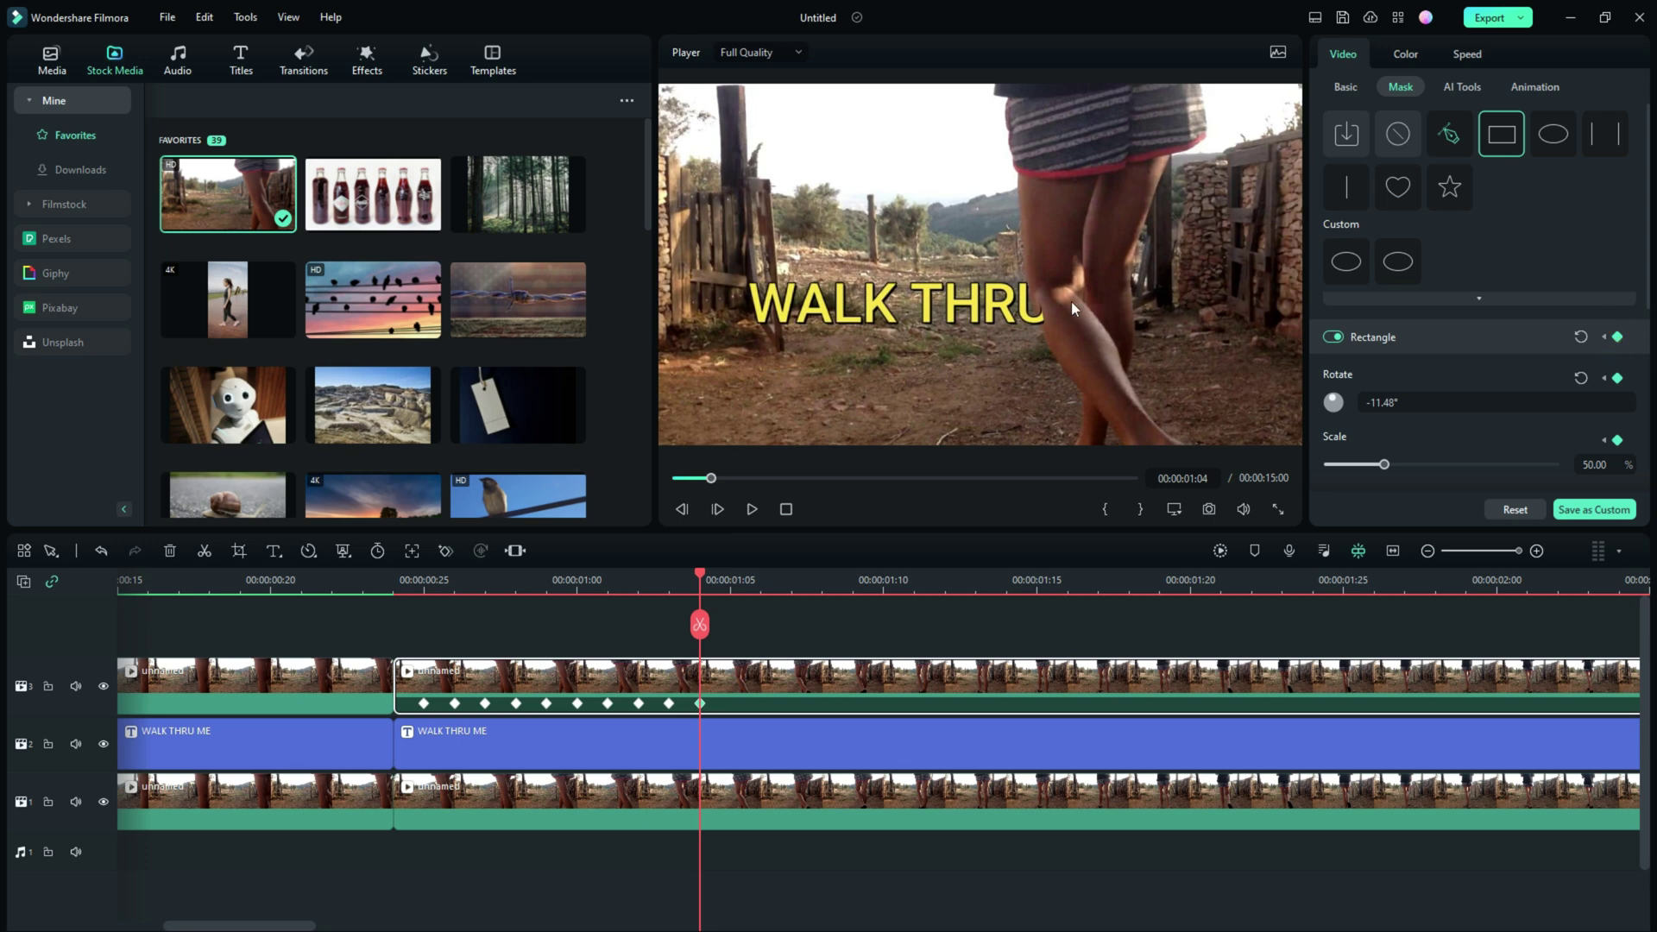
Step: At the 00:00:01:04 keyframe, shift the mask slightly left onto the leg's edge and rotate it to -14.83°
click(1073, 308)
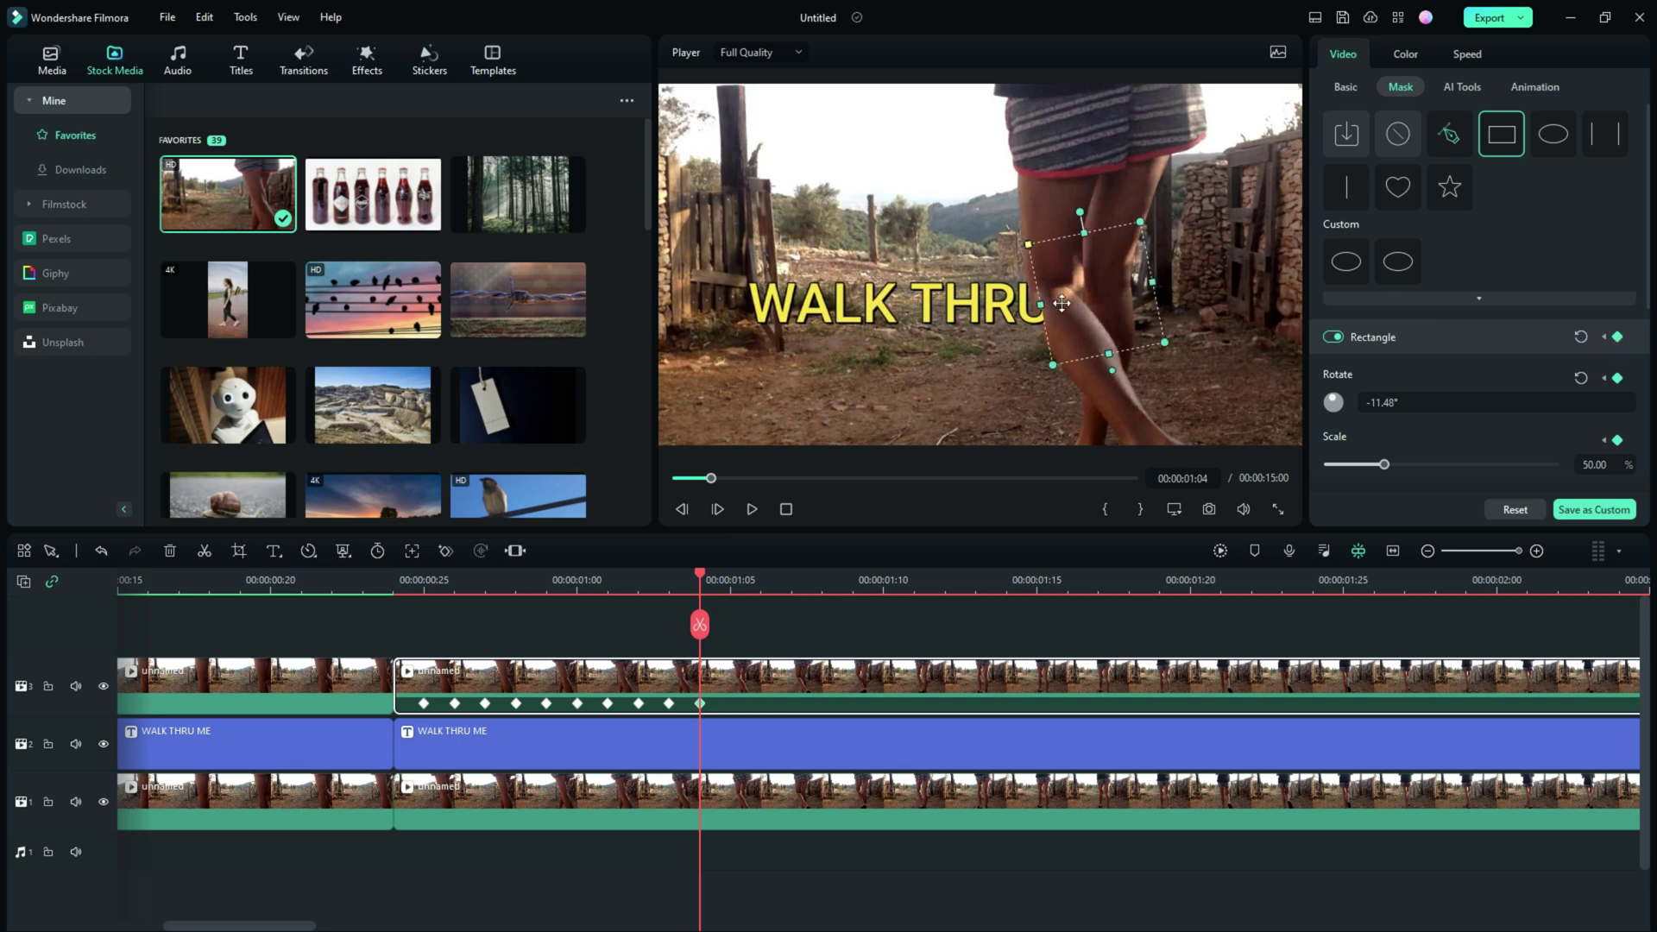
drag(1067, 300, 1060, 303)
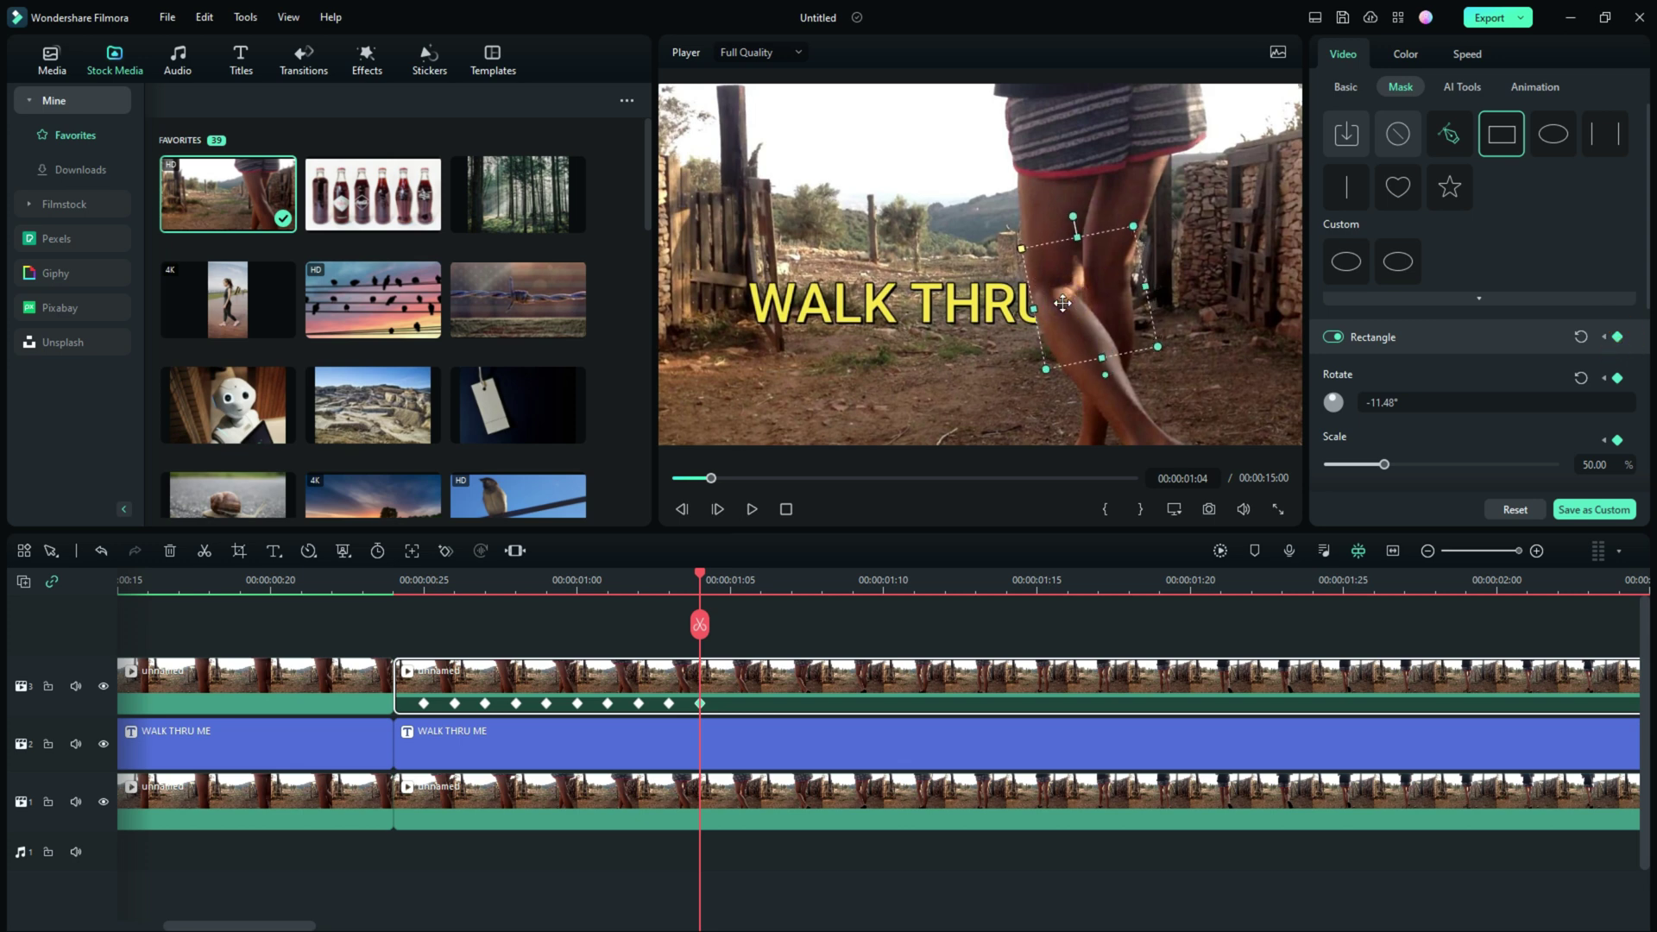
drag(1076, 216, 1071, 213)
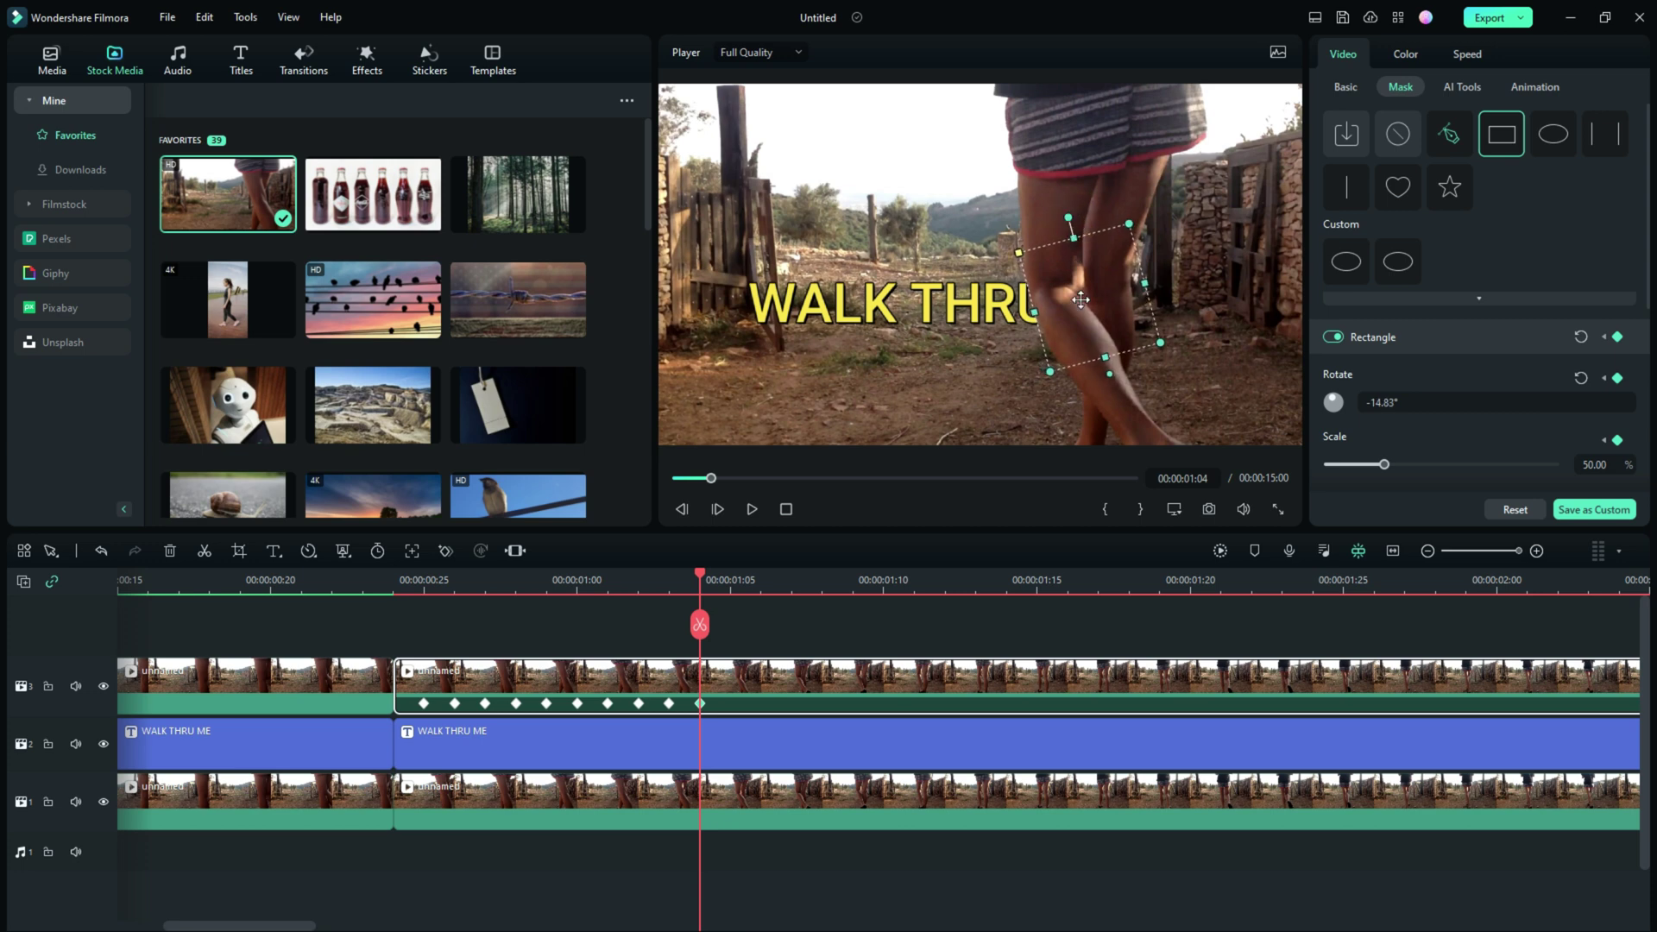
Step: Keyframe the mask frame by frame up to 00:00:01:07, moving it left with the leg and adjusting its right edge
key(Right)
key(Right)
key(Right)
drag(1056, 320, 1052, 321)
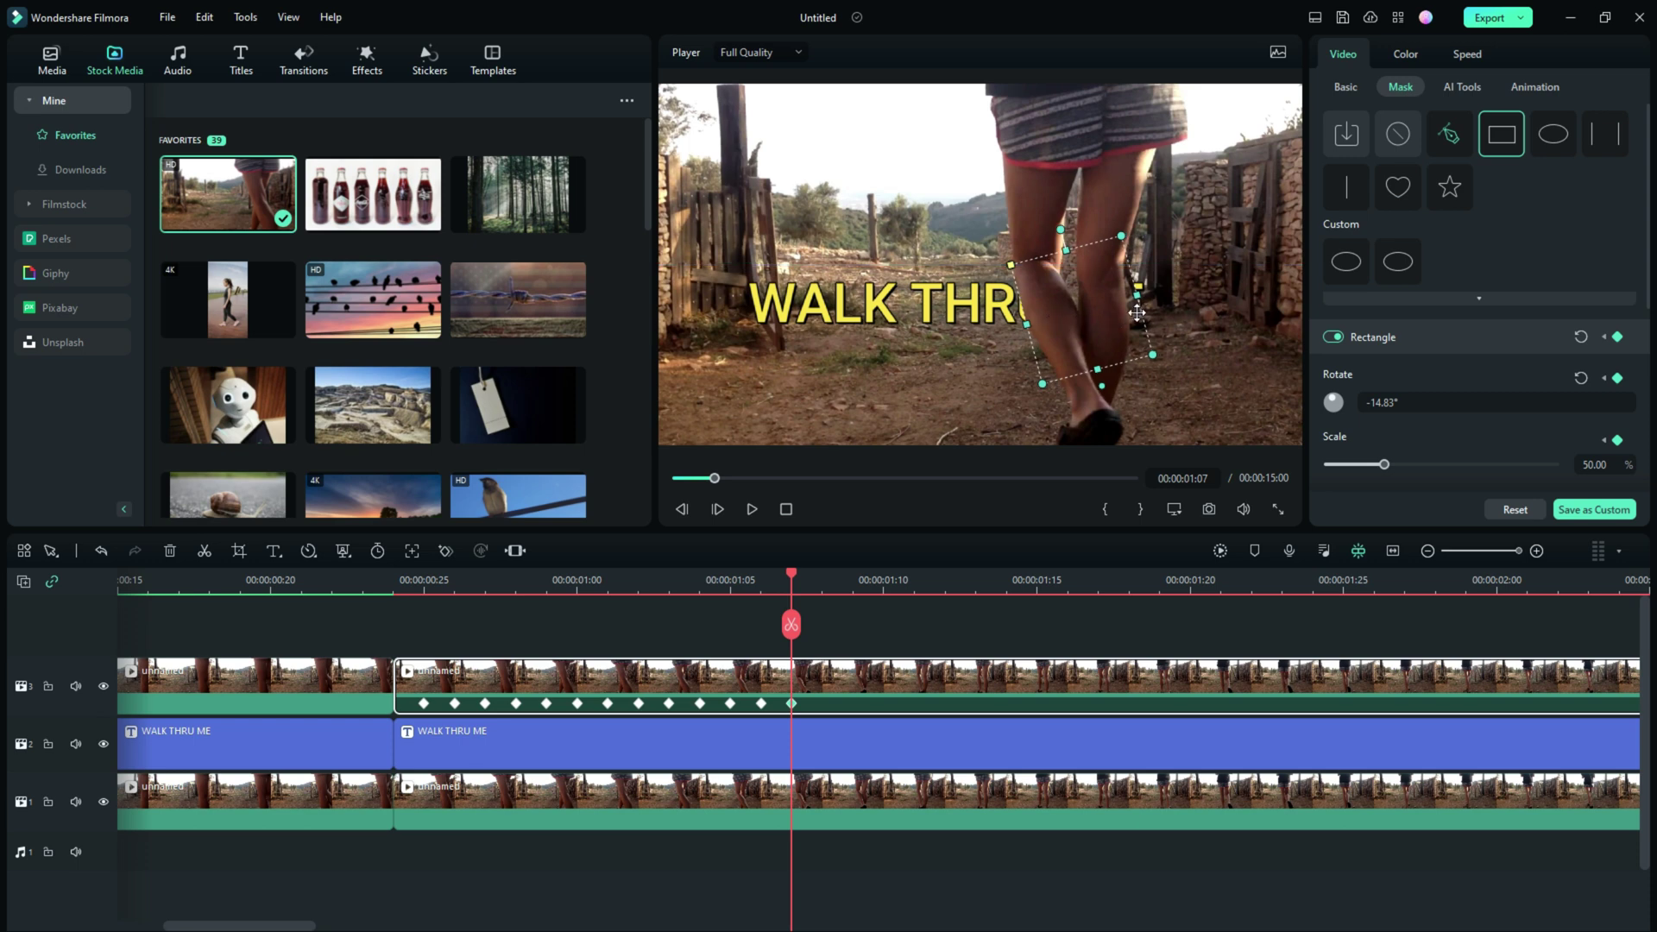
mouse_move(1135, 298)
mouse_down()
mouse_move(1055, 317)
mouse_move(1140, 307)
mouse_up()
Step: At the 00:00:01:07 keyframe, narrow the mask's right side to uncover the title's E, rotate it to -7.73°, and realign it with the legs
drag(791, 578, 911, 596)
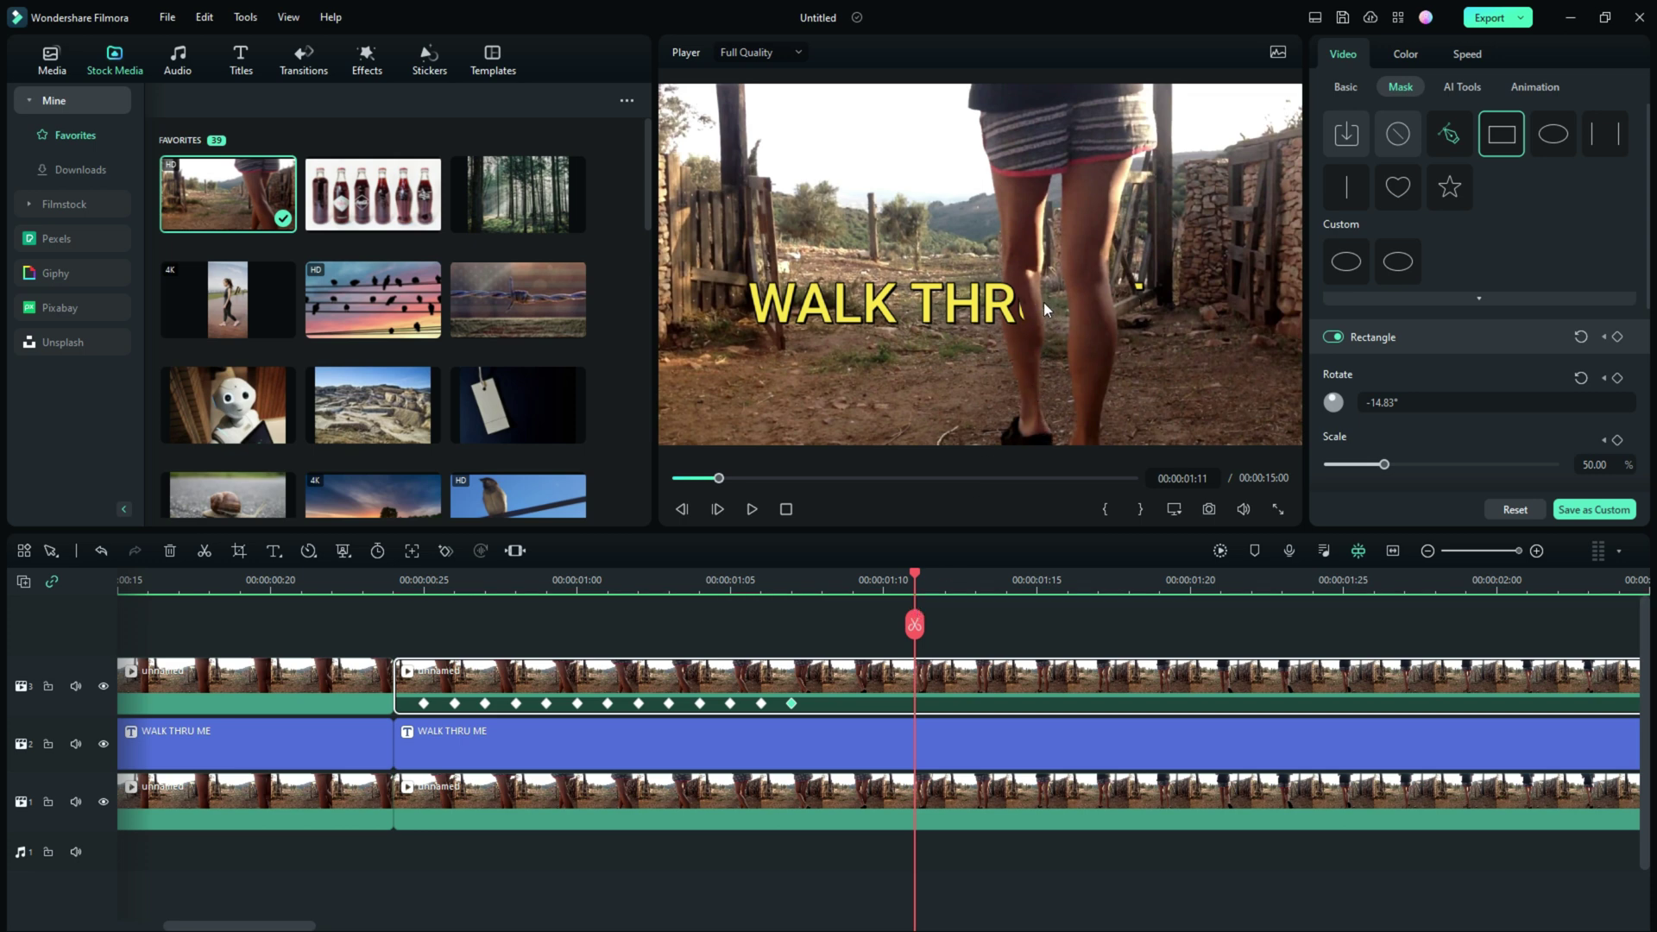
click(921, 573)
drag(928, 587, 1188, 617)
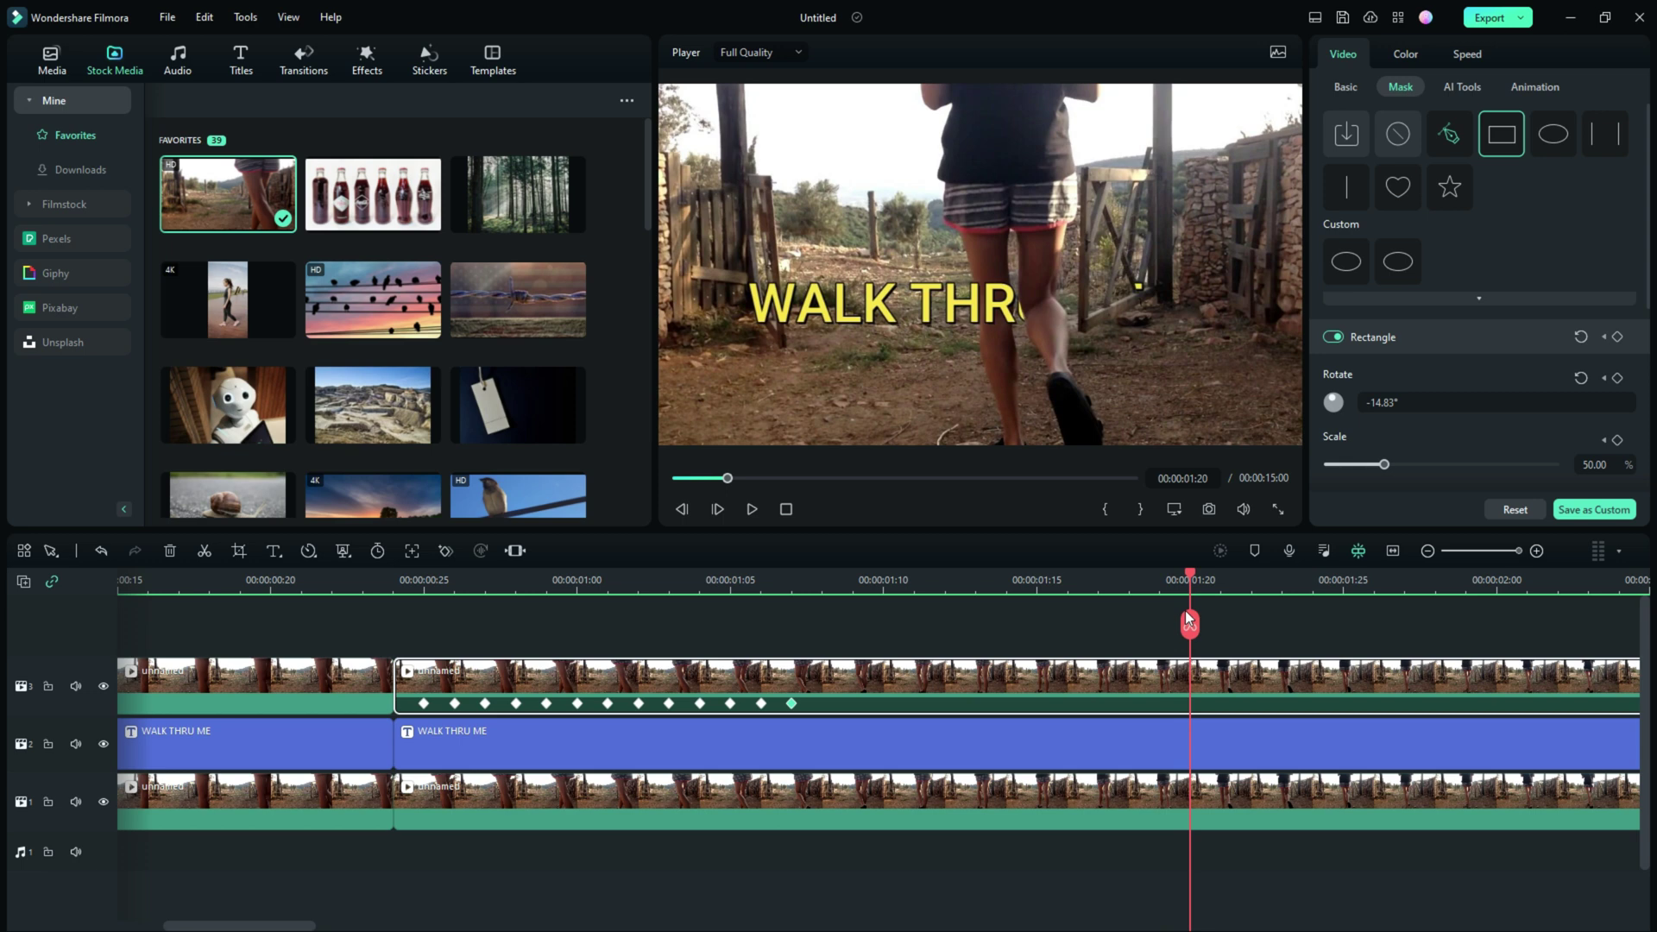
drag(1188, 617, 799, 596)
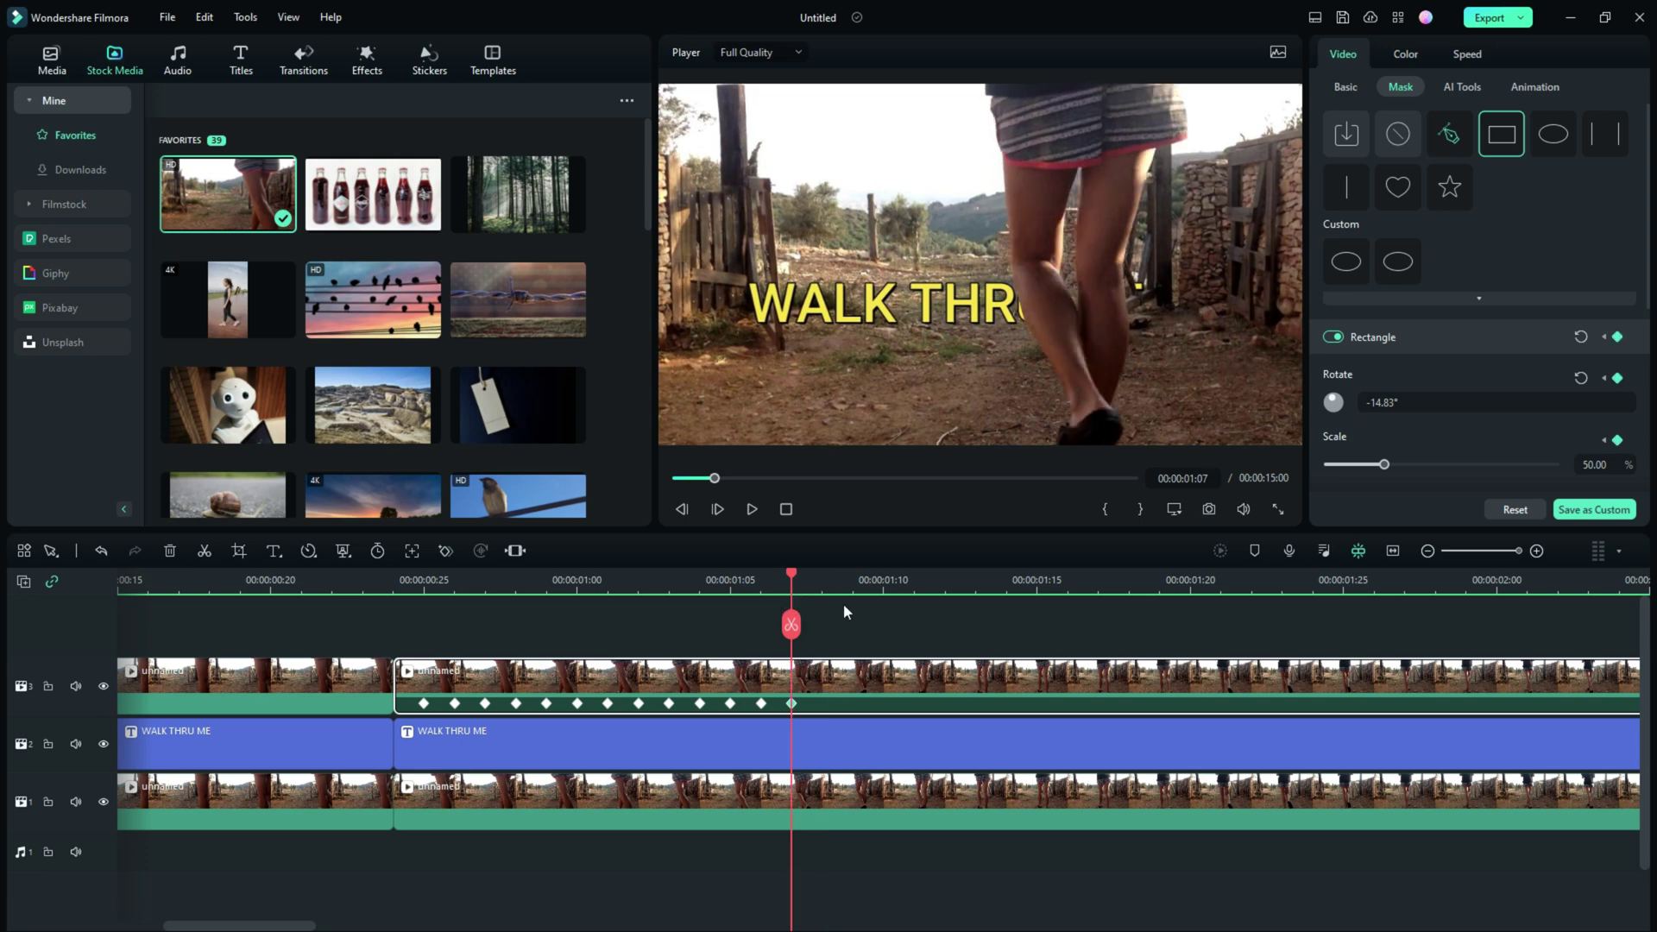
click(1053, 302)
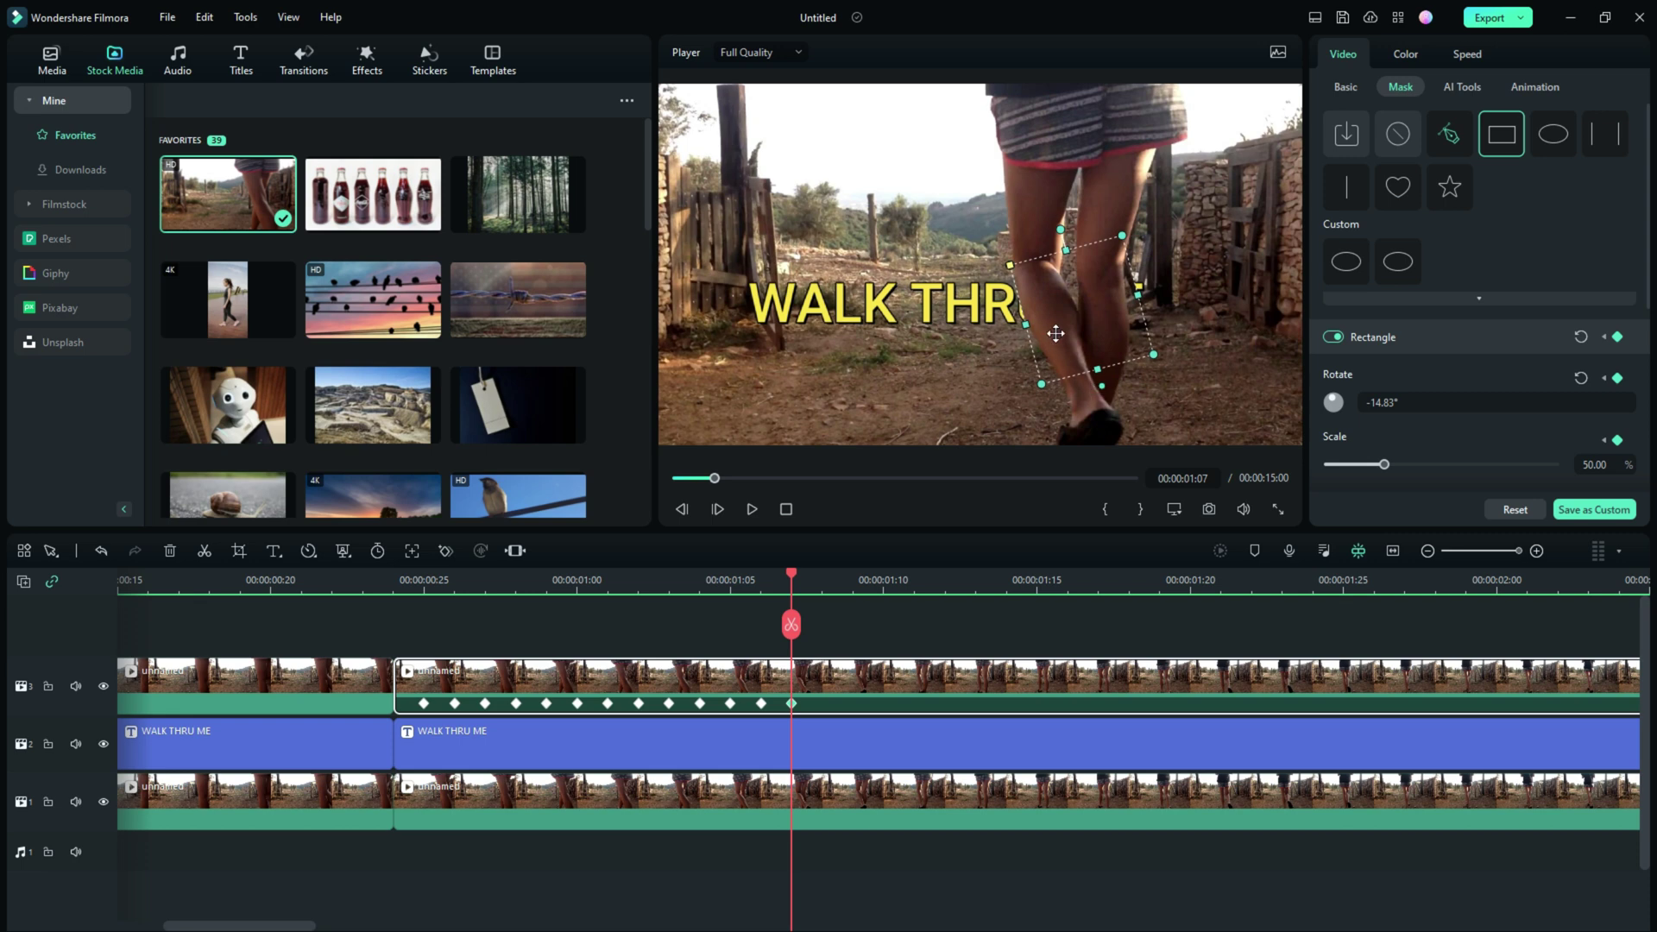
mouse_move(1137, 294)
mouse_down()
mouse_move(1061, 308)
mouse_move(1122, 299)
mouse_up()
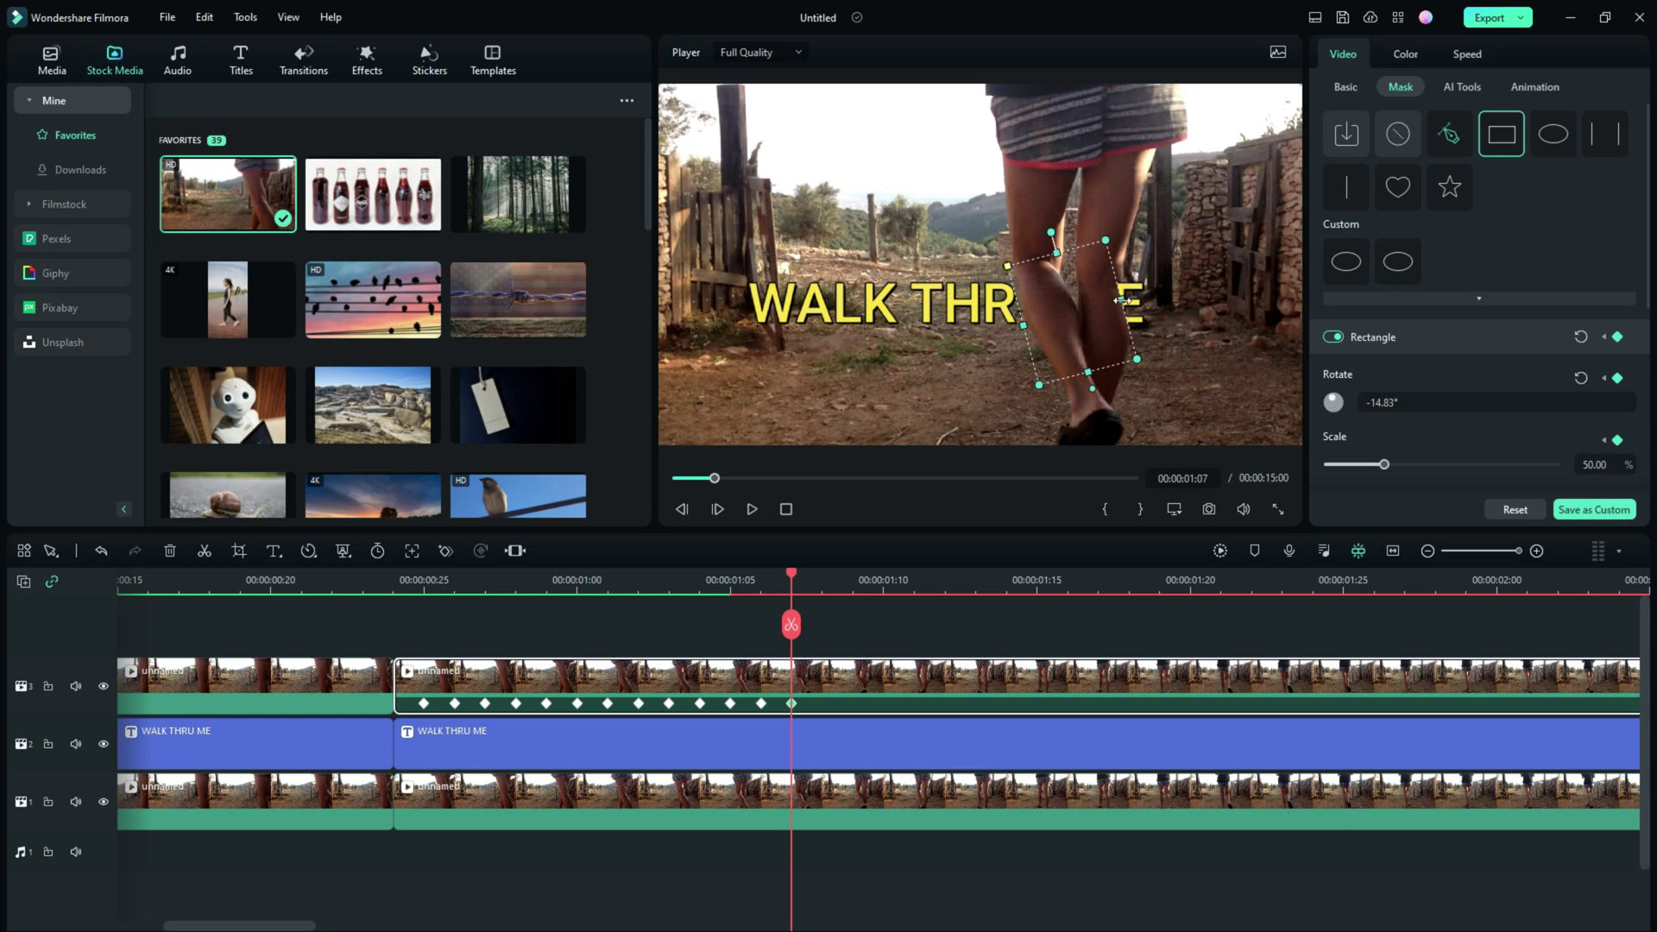
drag(1050, 231, 1060, 228)
drag(1095, 308, 1097, 303)
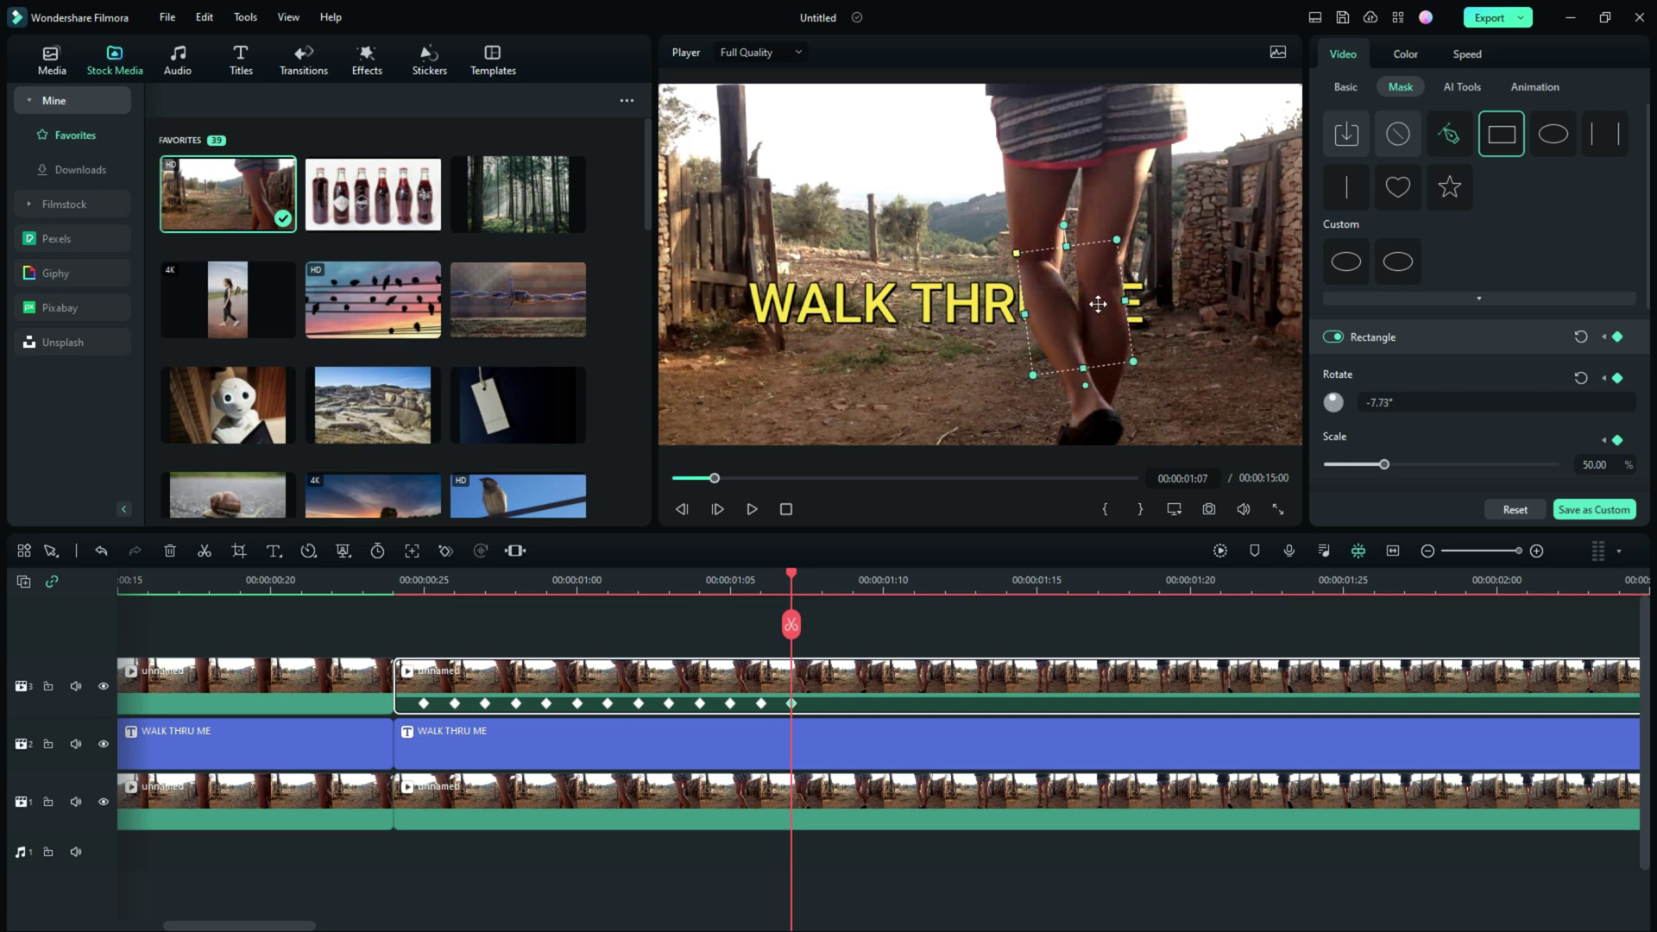
Step: Keyframe the mask at 00:00:01:08, shift it left to the leg's edge, and widen its right side slightly
click(719, 510)
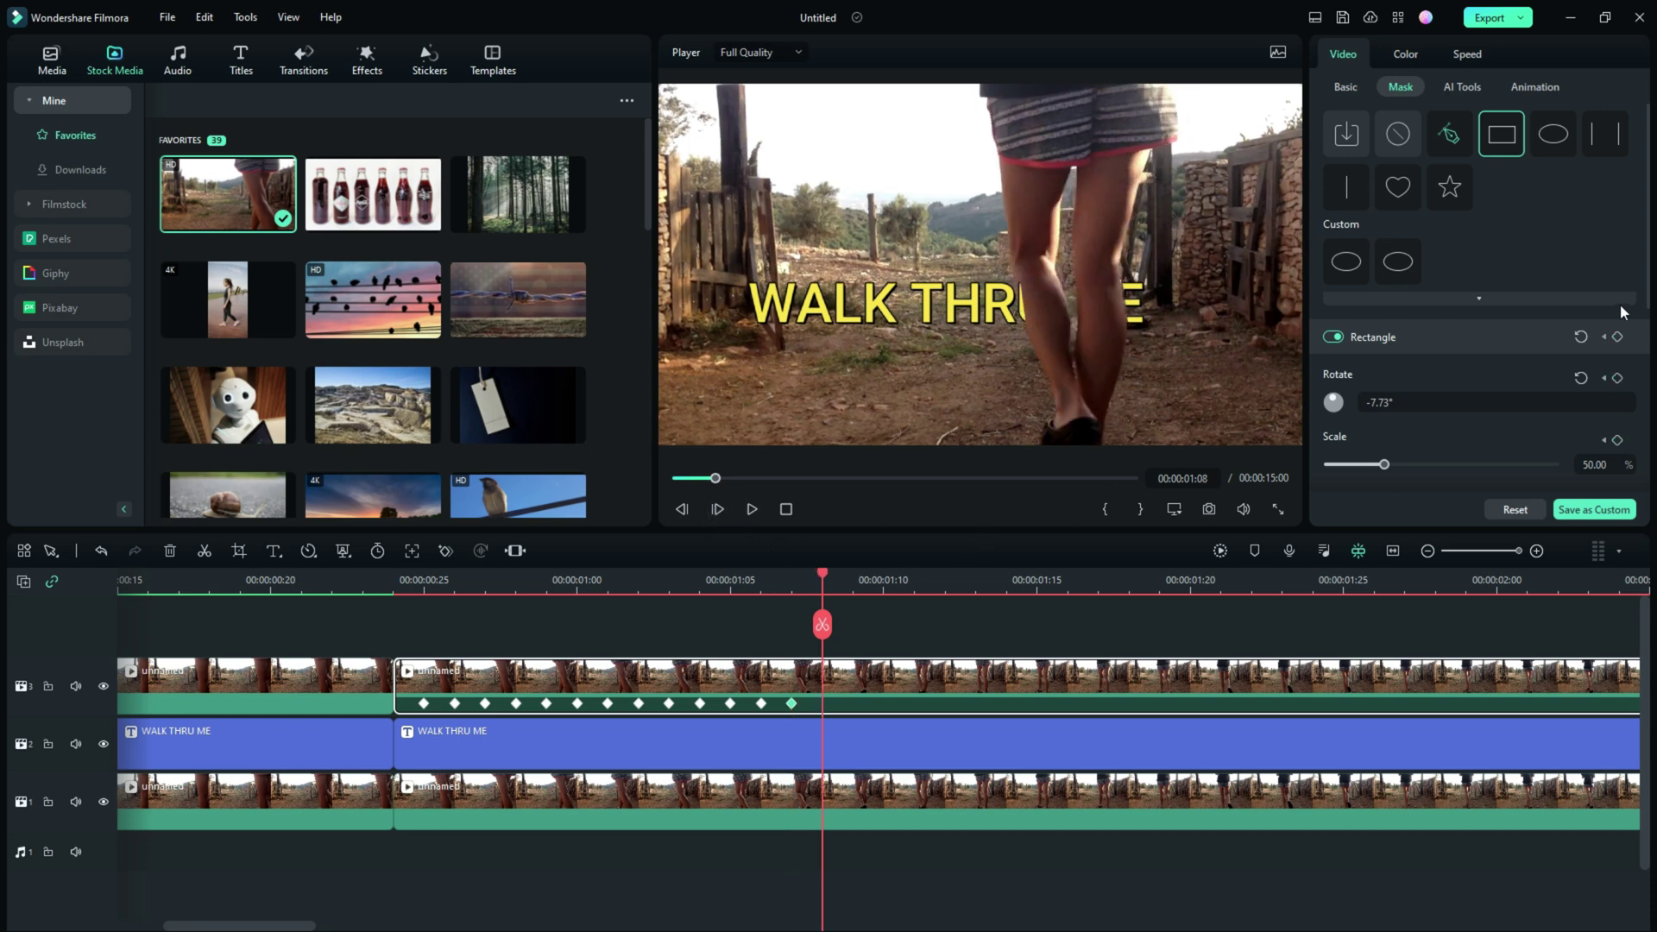
click(1617, 337)
click(1038, 301)
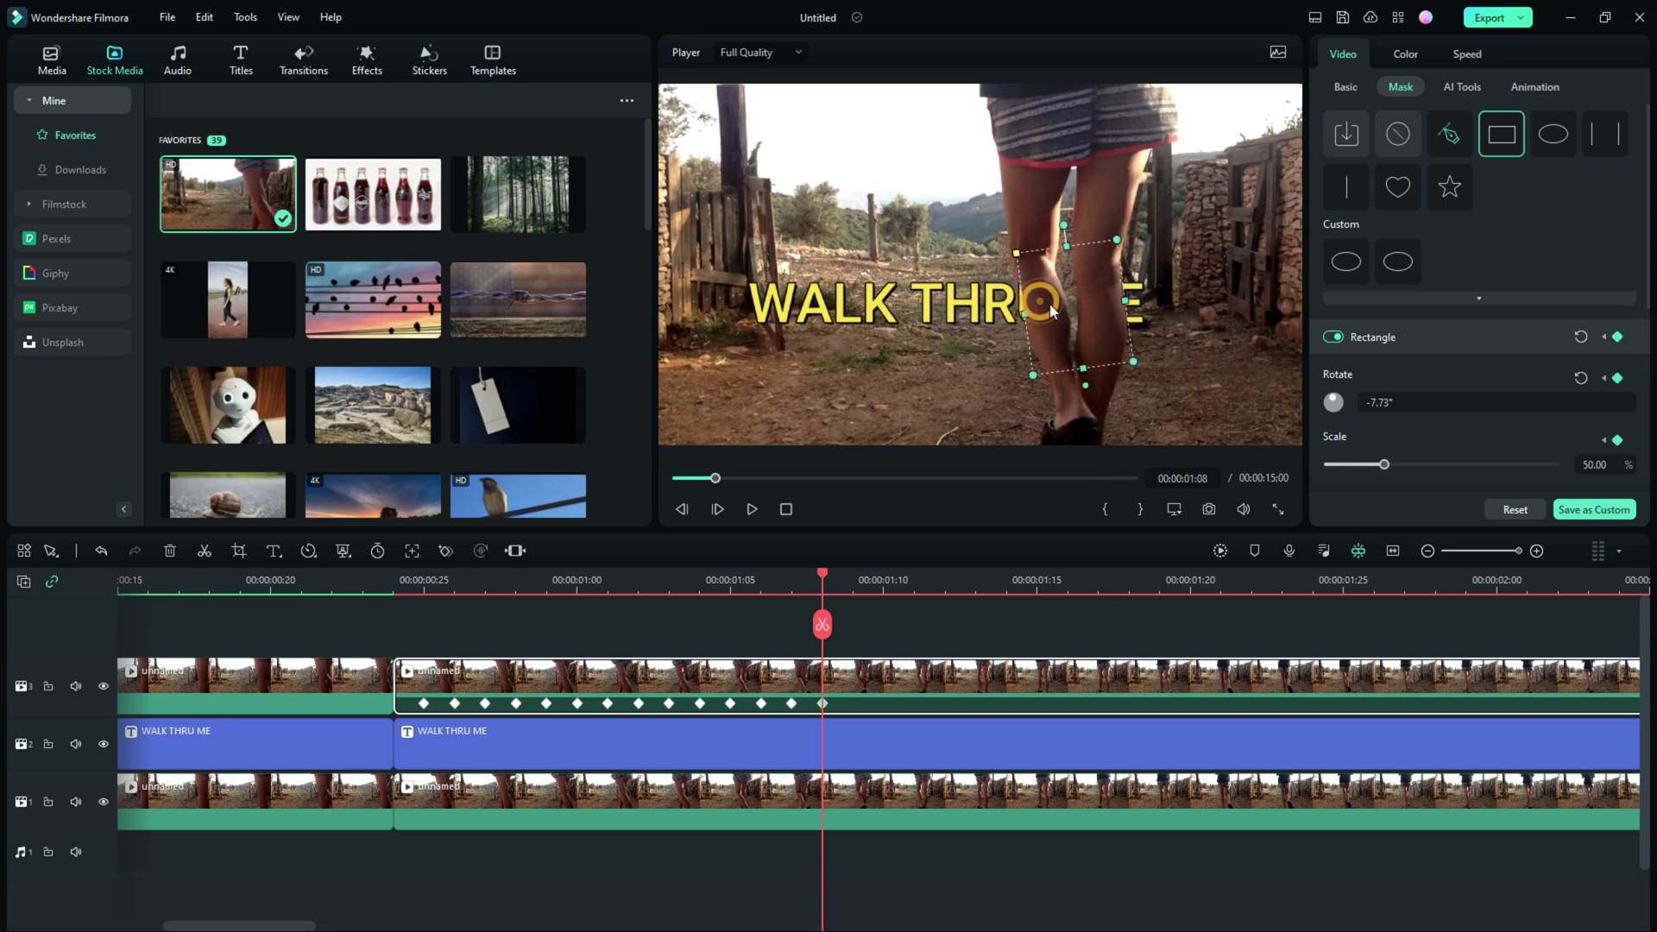
drag(1044, 308, 1038, 307)
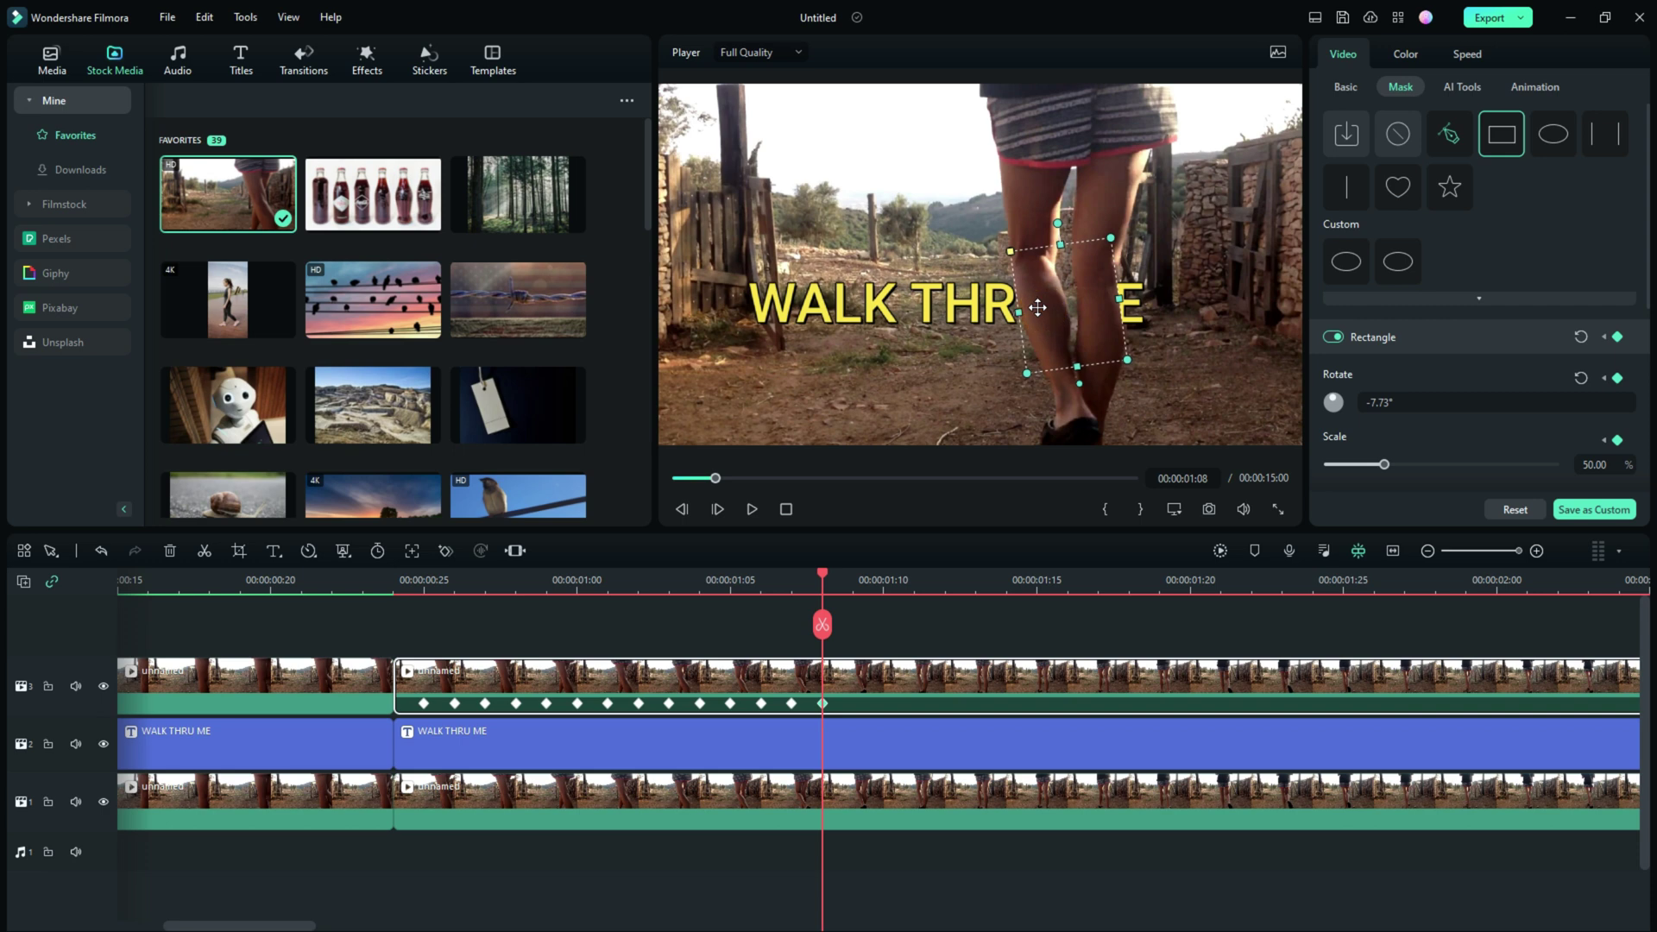
drag(1119, 299, 1062, 306)
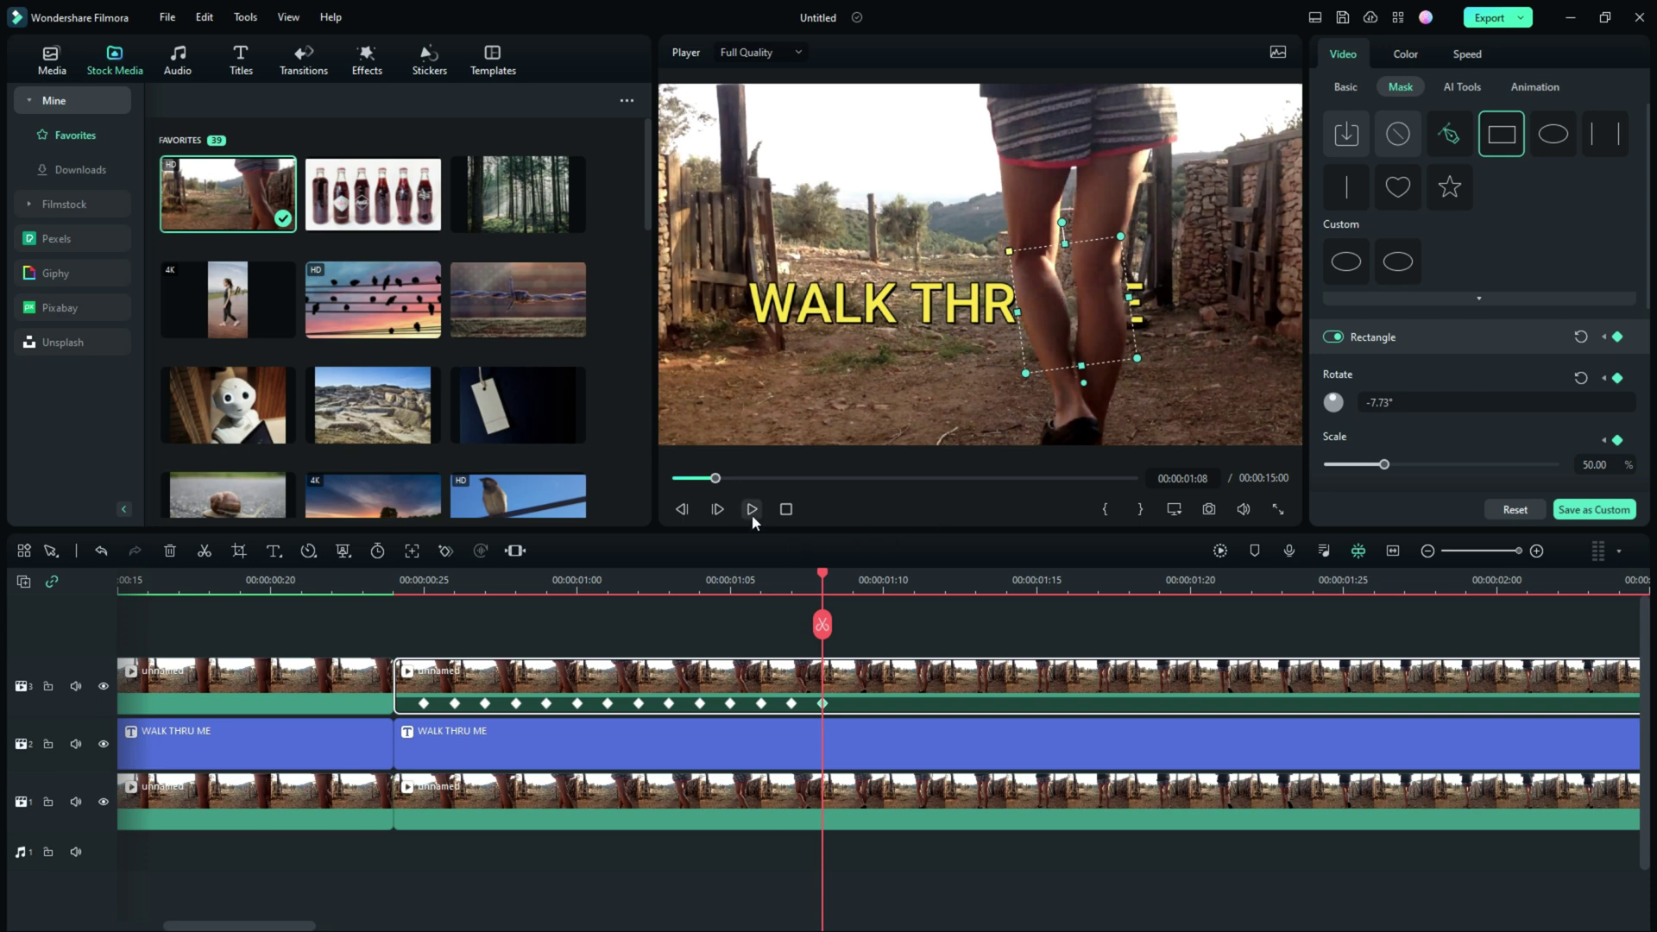
Step: Keyframe the mask at 00:00:01:09, shift it left with the legs, trim its width slightly, and advance to 00:00:01:10
click(717, 509)
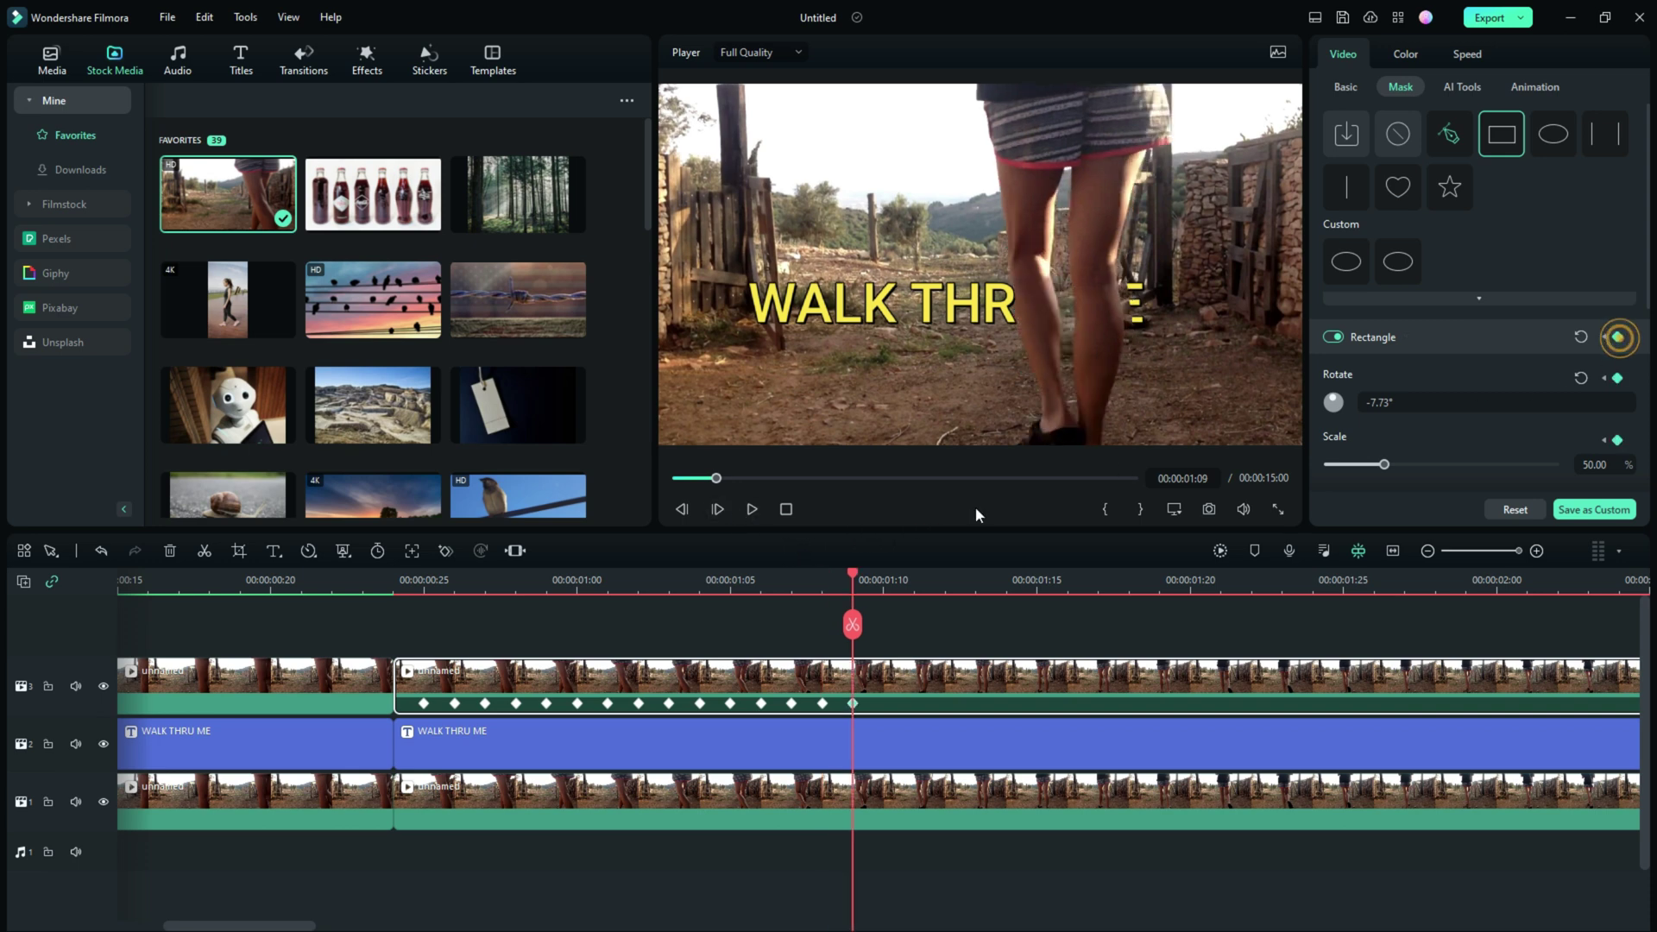
click(1036, 305)
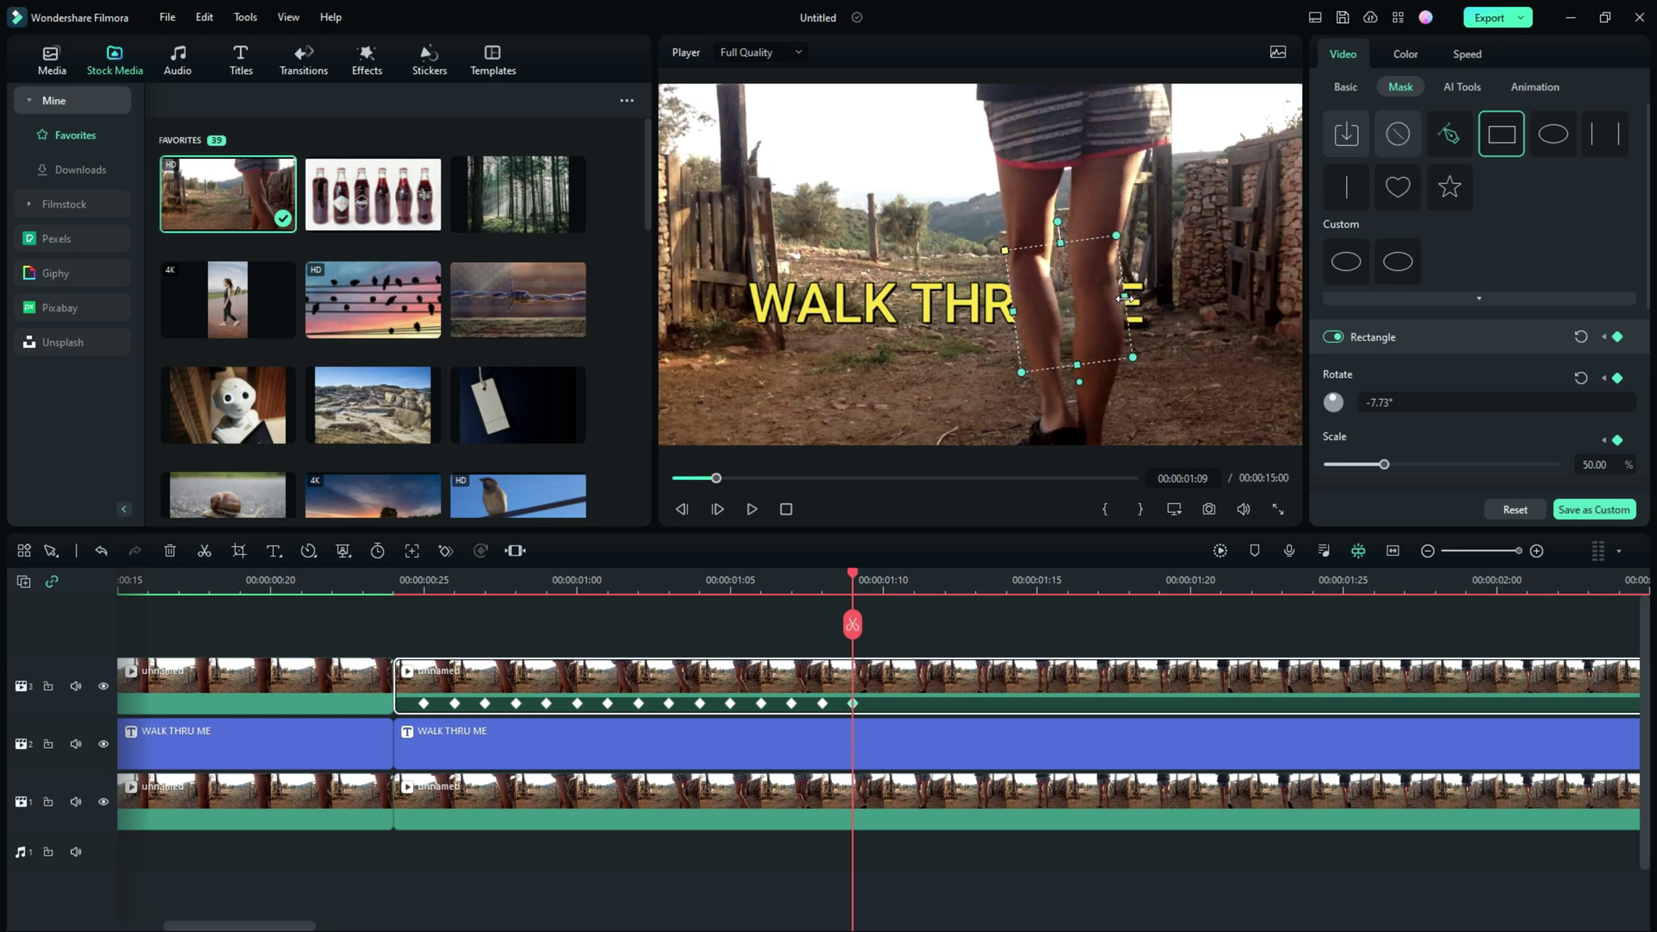
drag(1123, 297, 1120, 296)
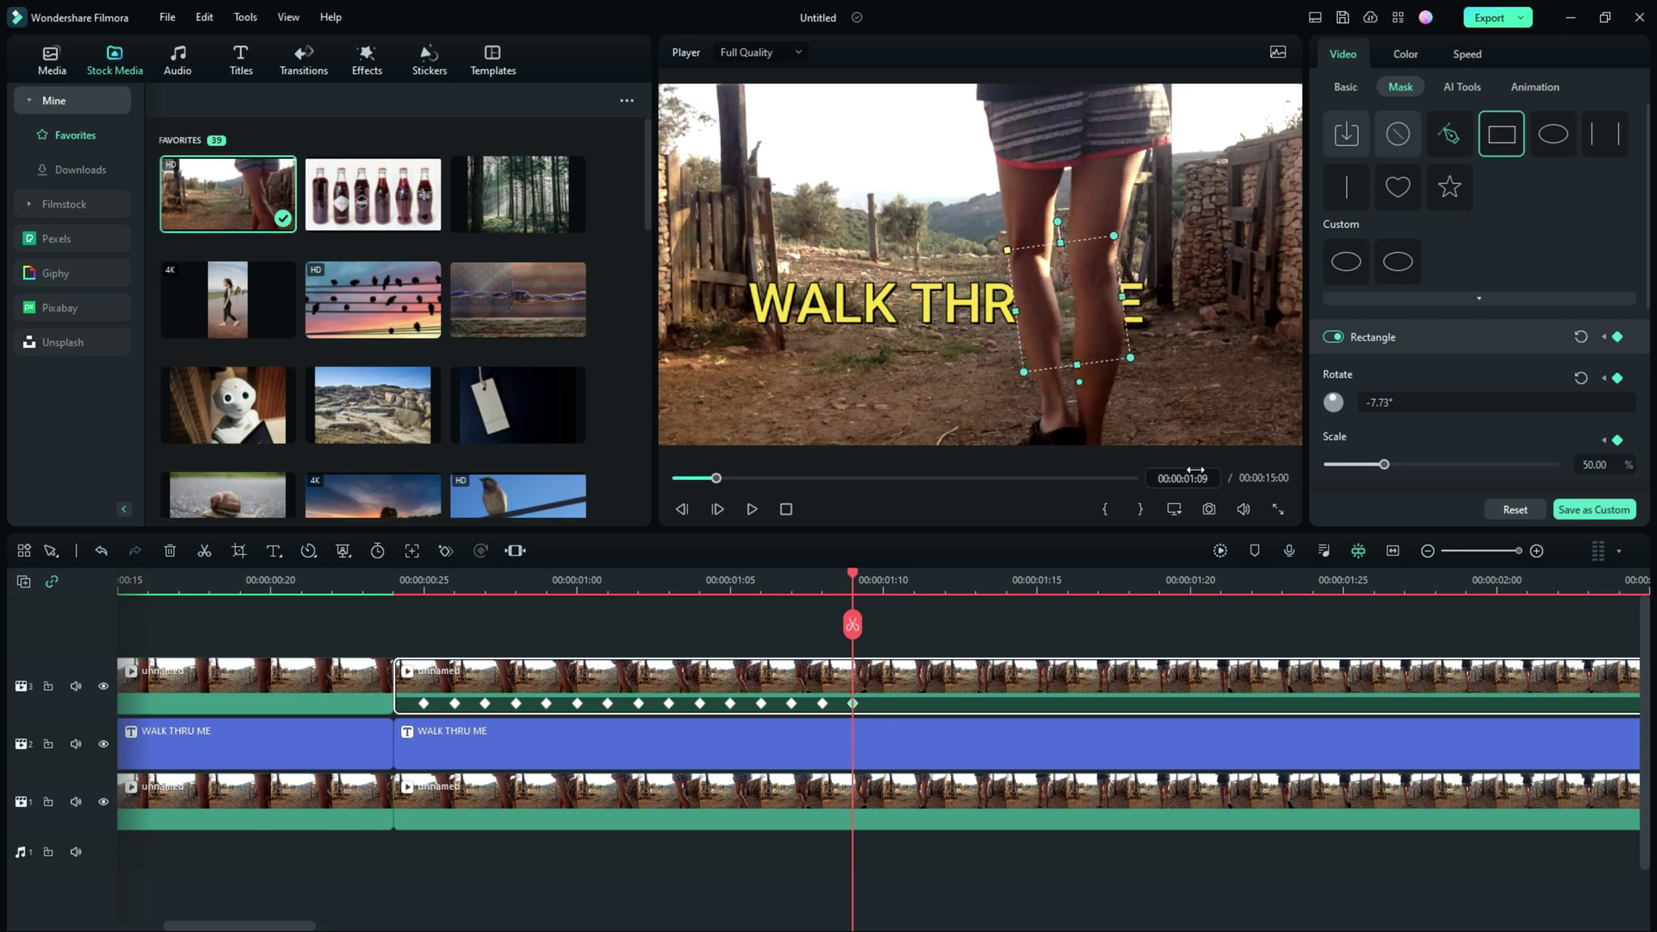
click(715, 510)
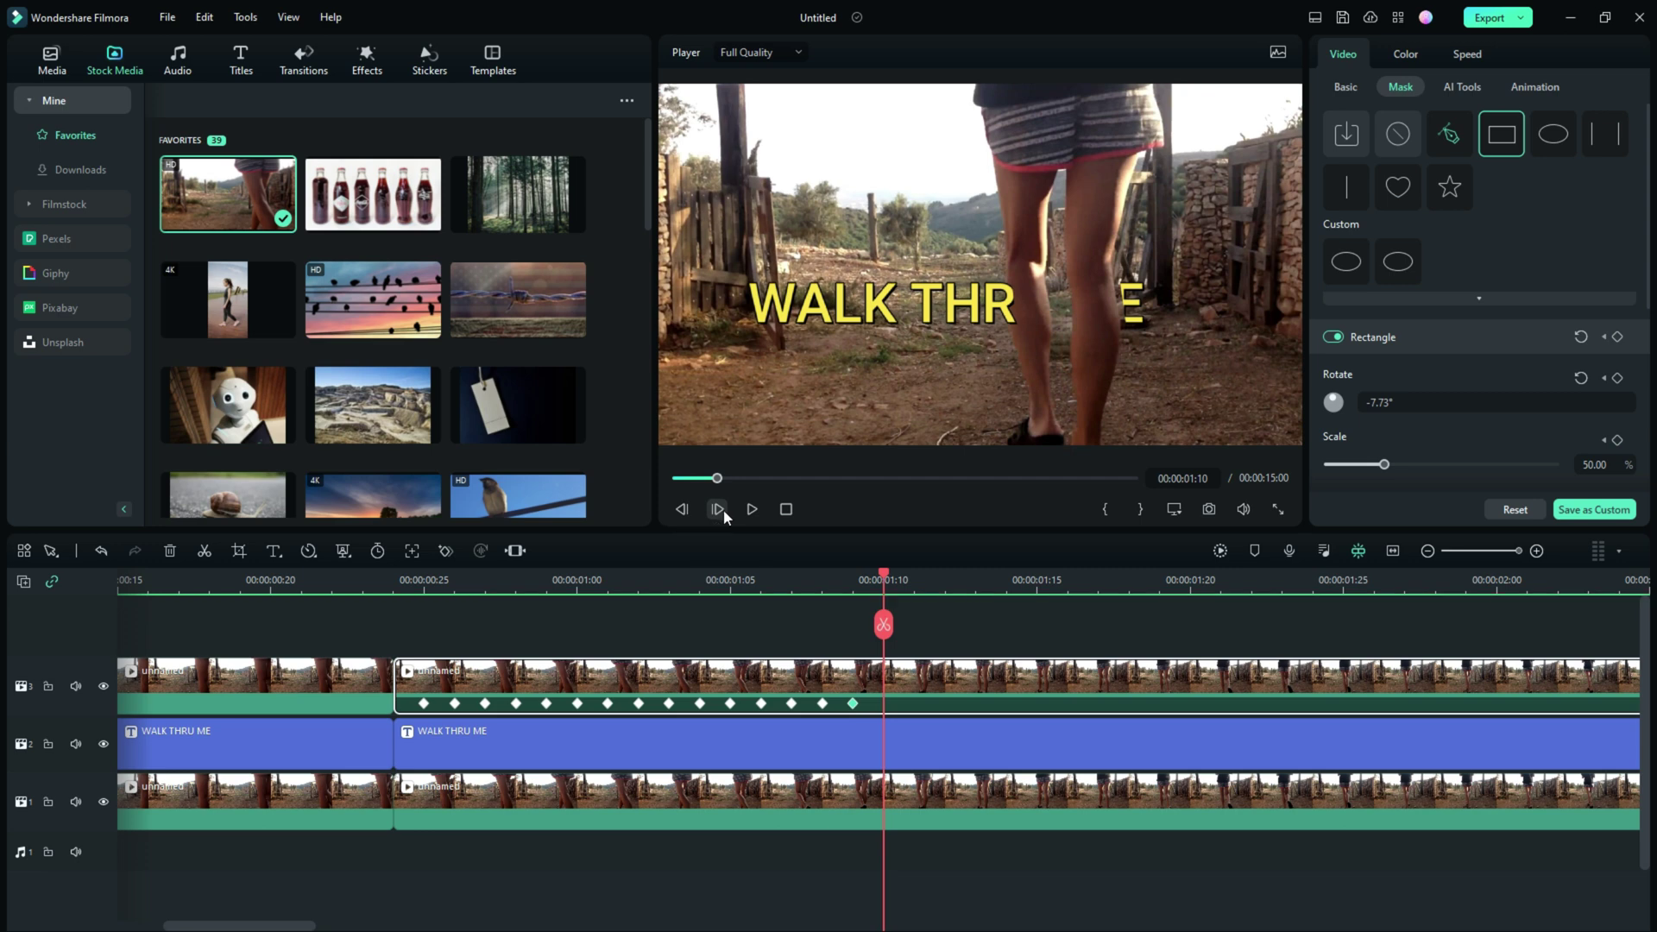
click(1043, 303)
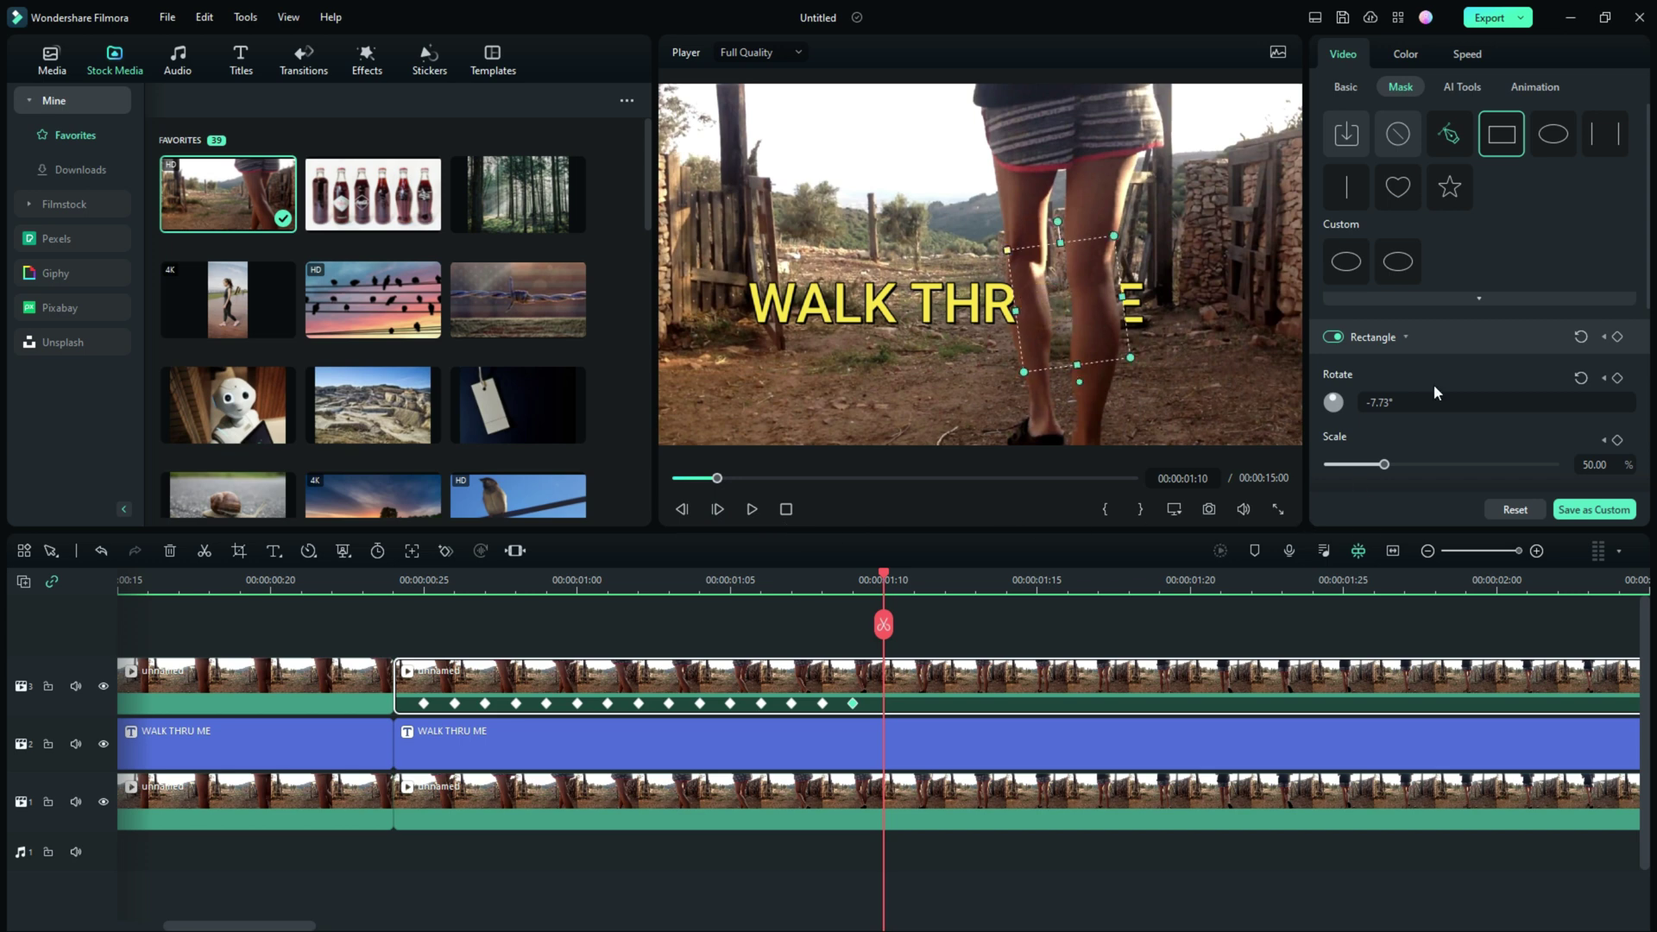
click(1617, 338)
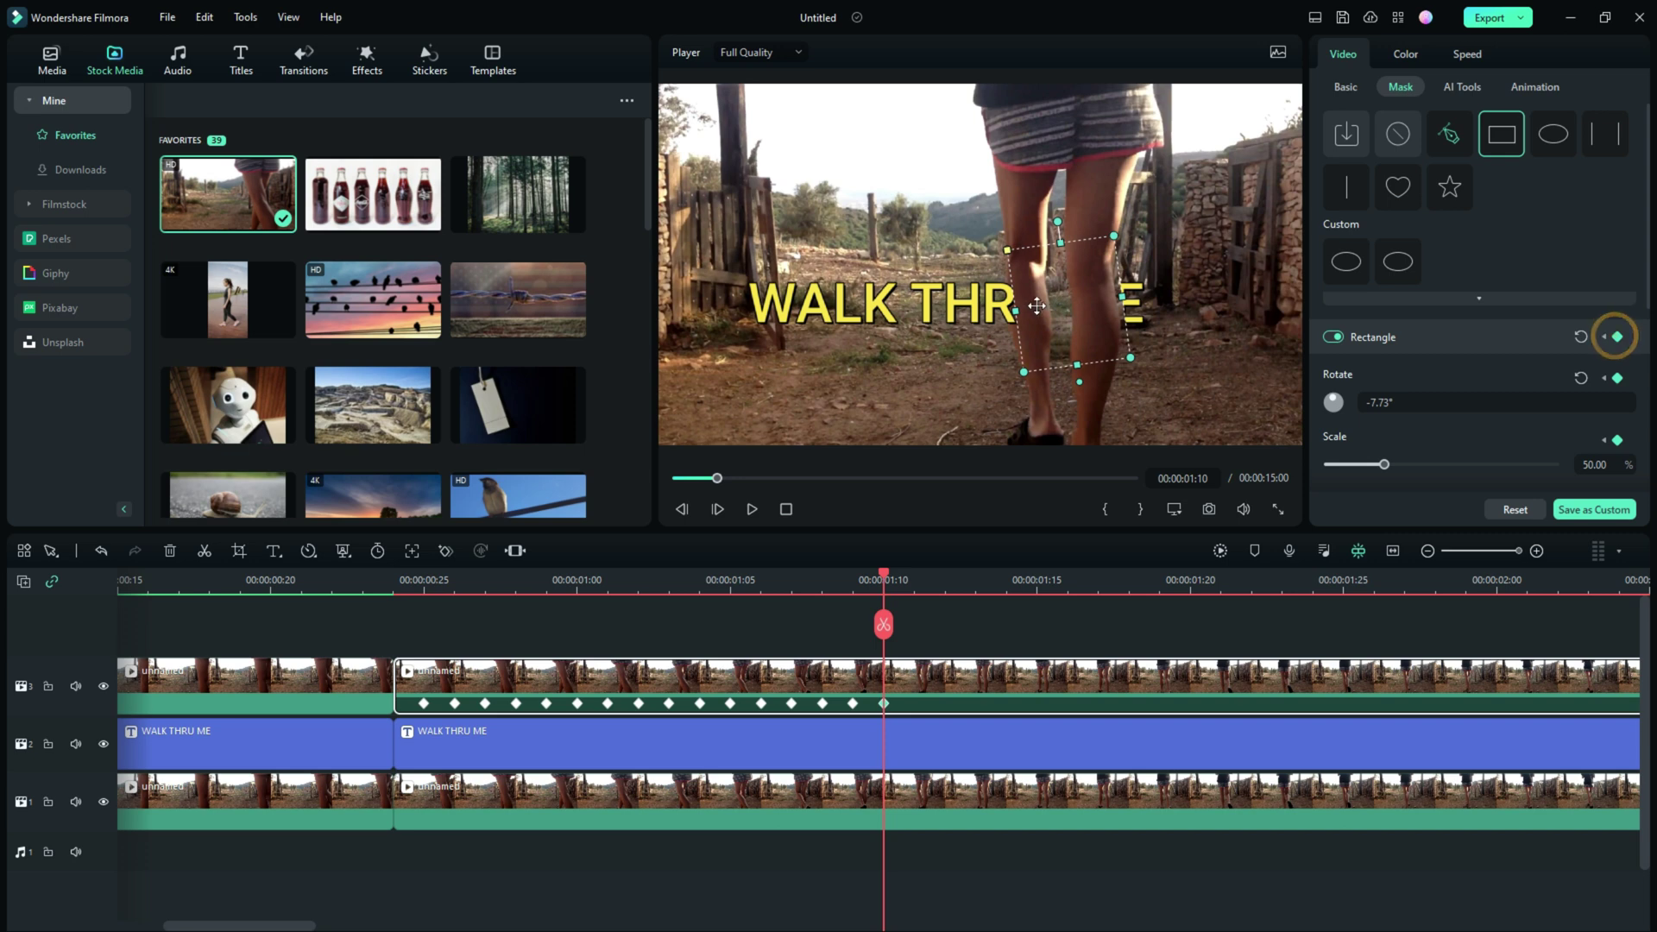
mouse_move(1017, 309)
mouse_down()
mouse_move(1073, 304)
mouse_move(1011, 313)
mouse_up()
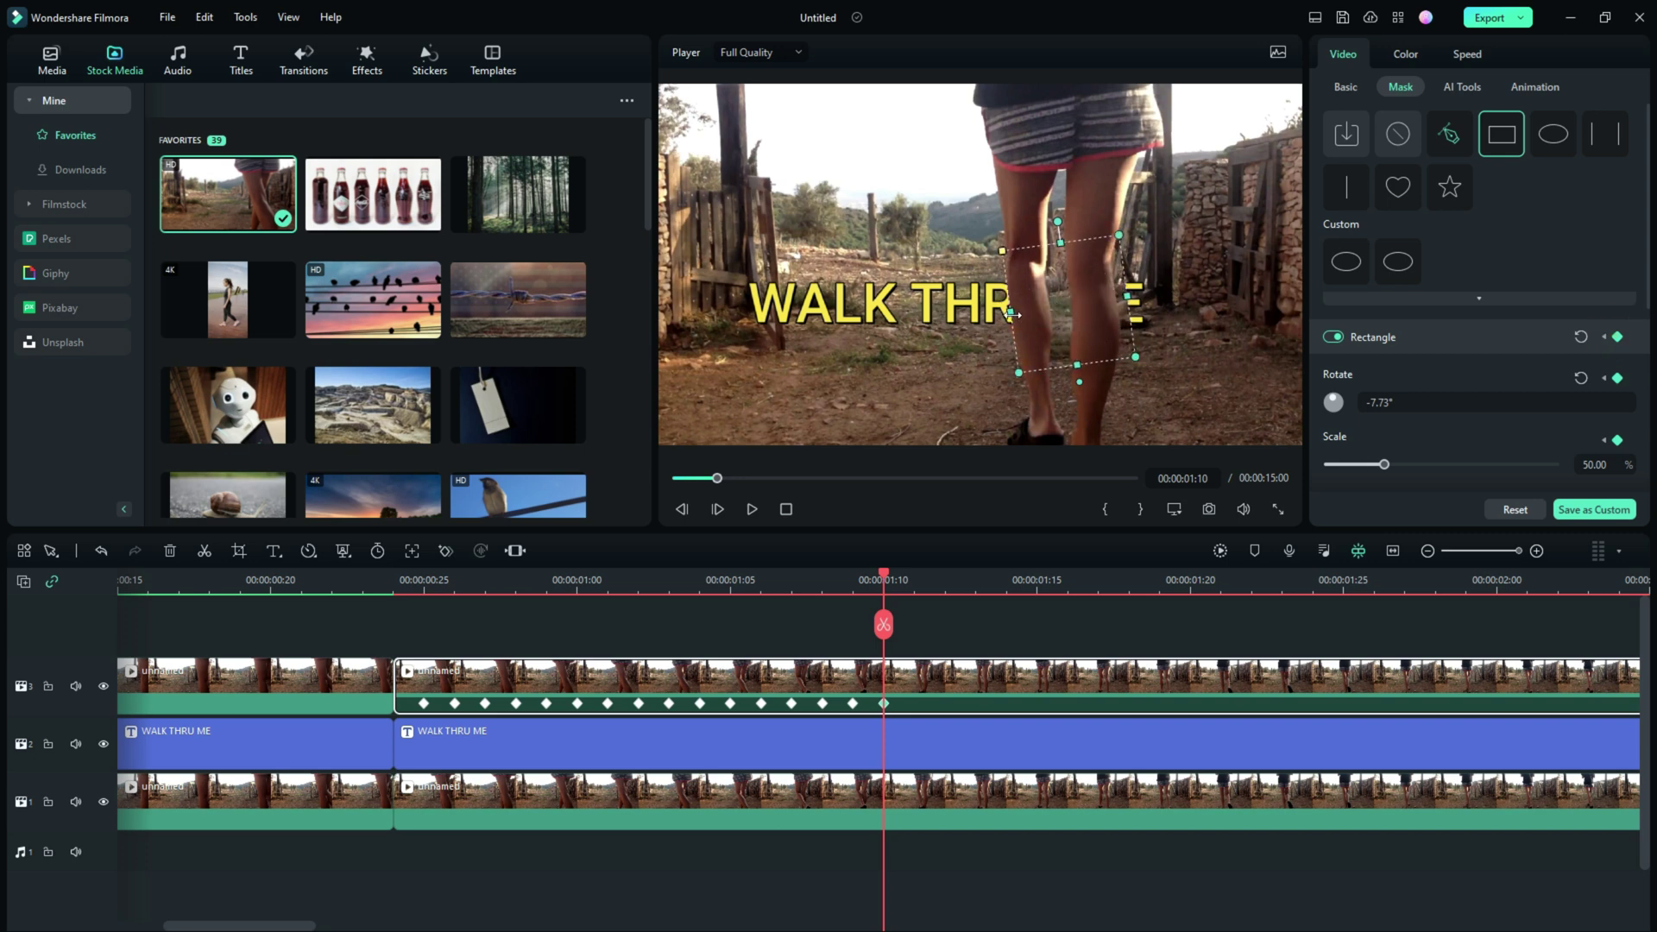
click(1615, 338)
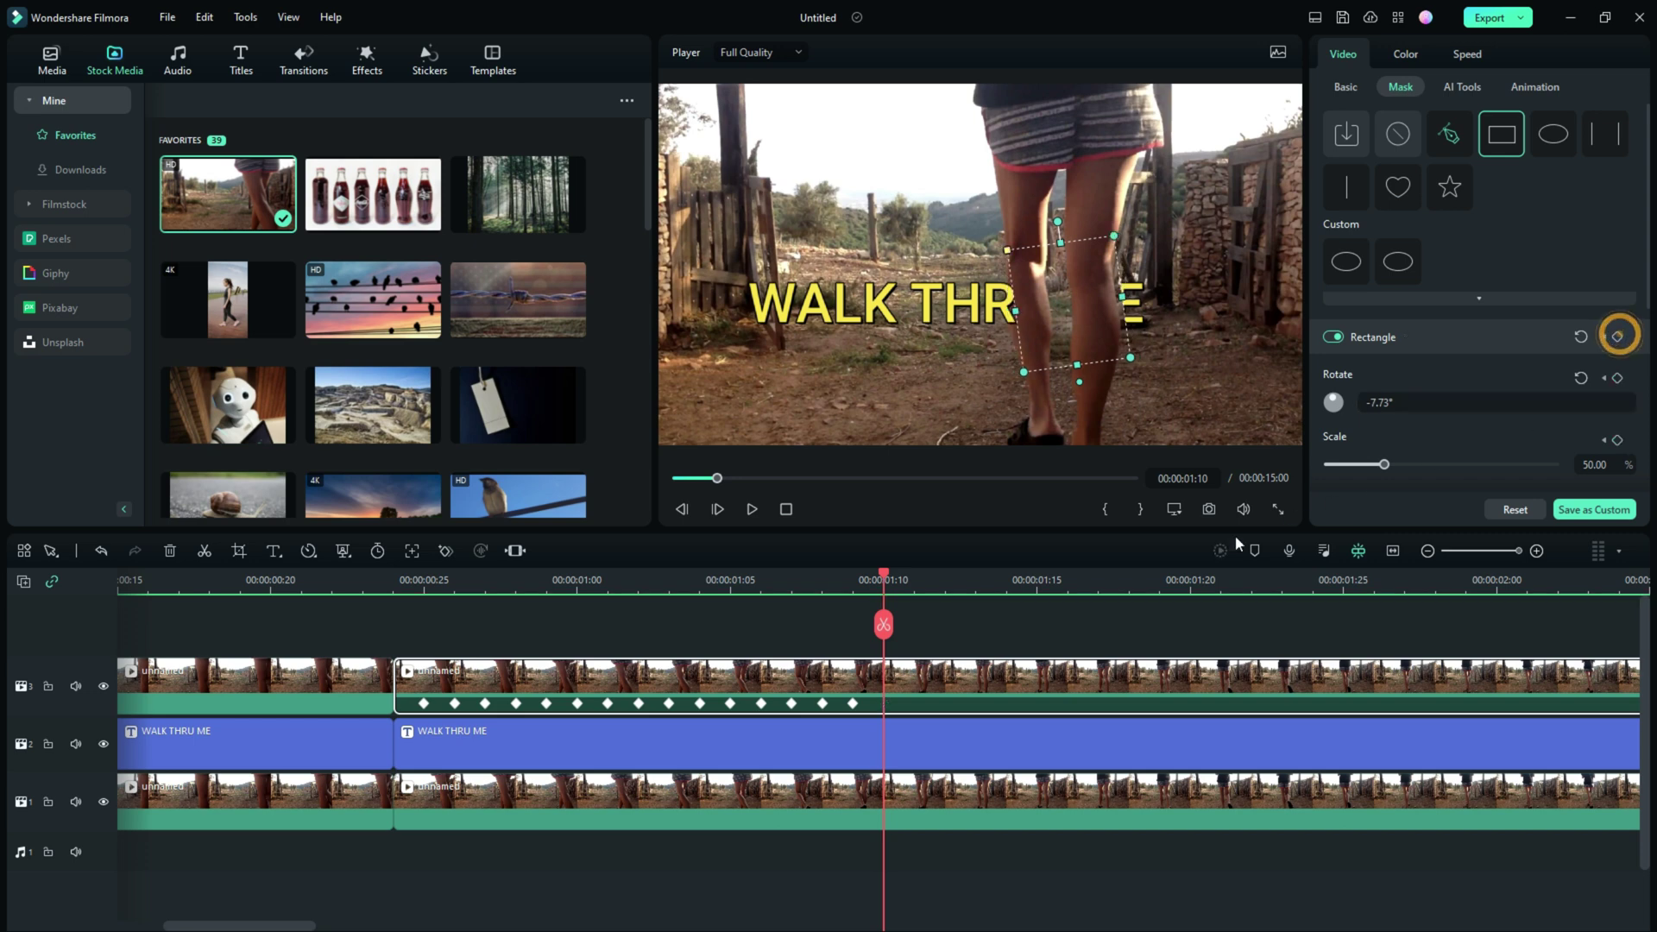
drag(880, 576, 854, 623)
click(717, 509)
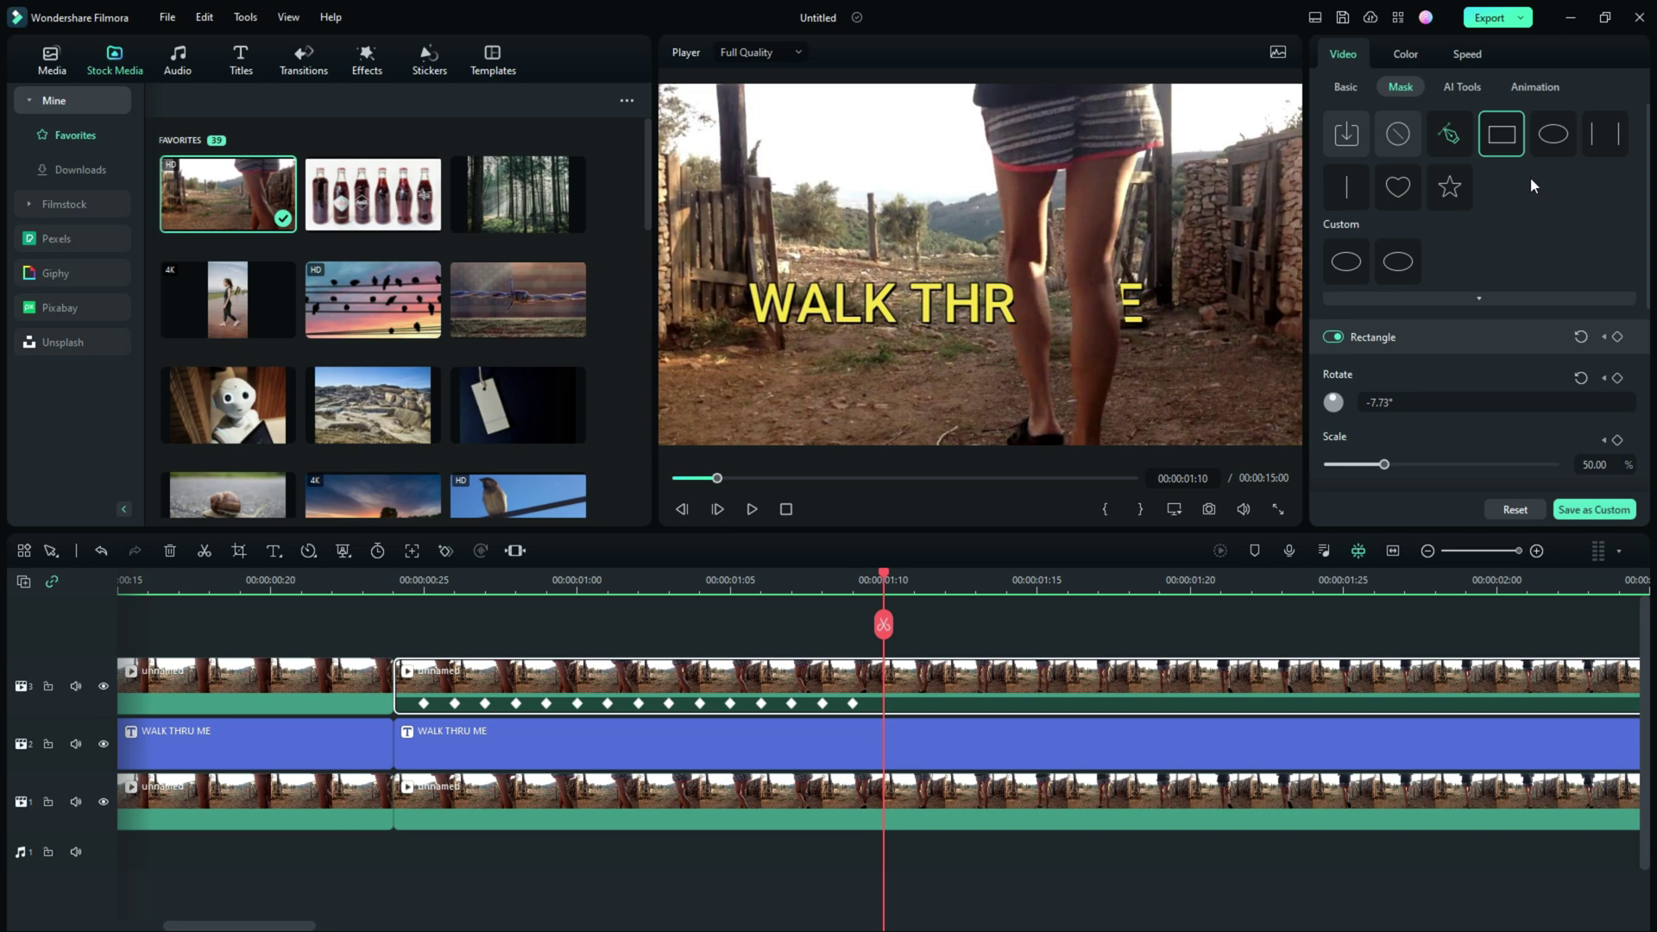
Step: Keyframe the mask at 00:00:01:10, move it right and up, clear of the title, and play back the effect from 00:00:00:25
click(1056, 304)
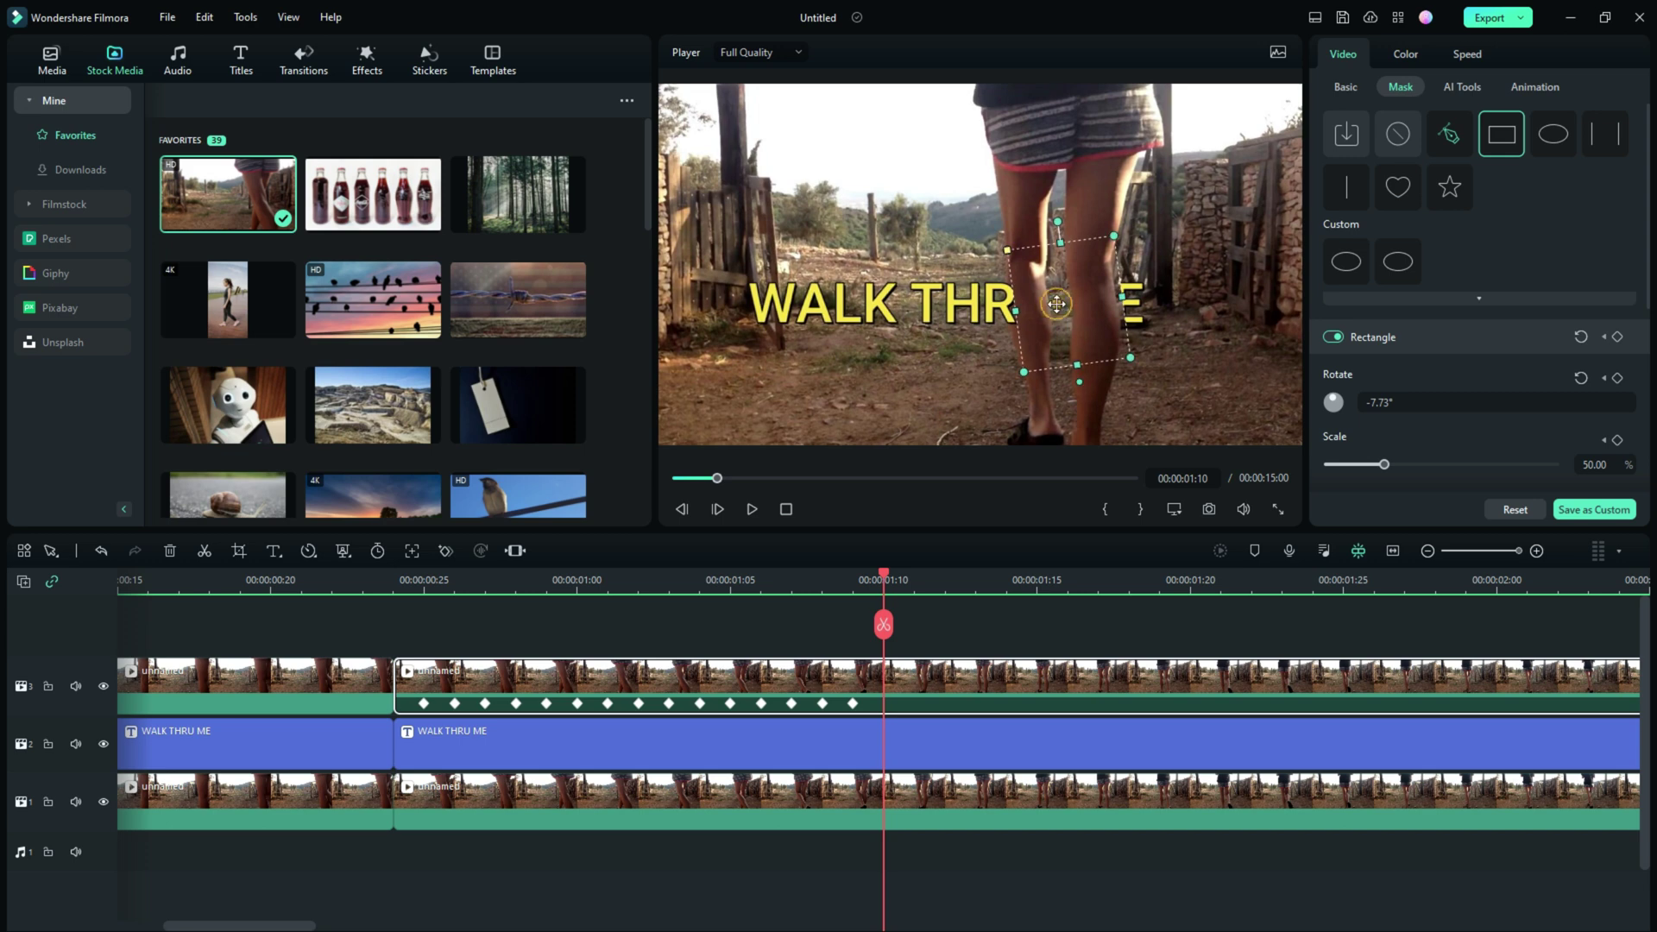
click(1617, 337)
drag(1062, 299, 1211, 265)
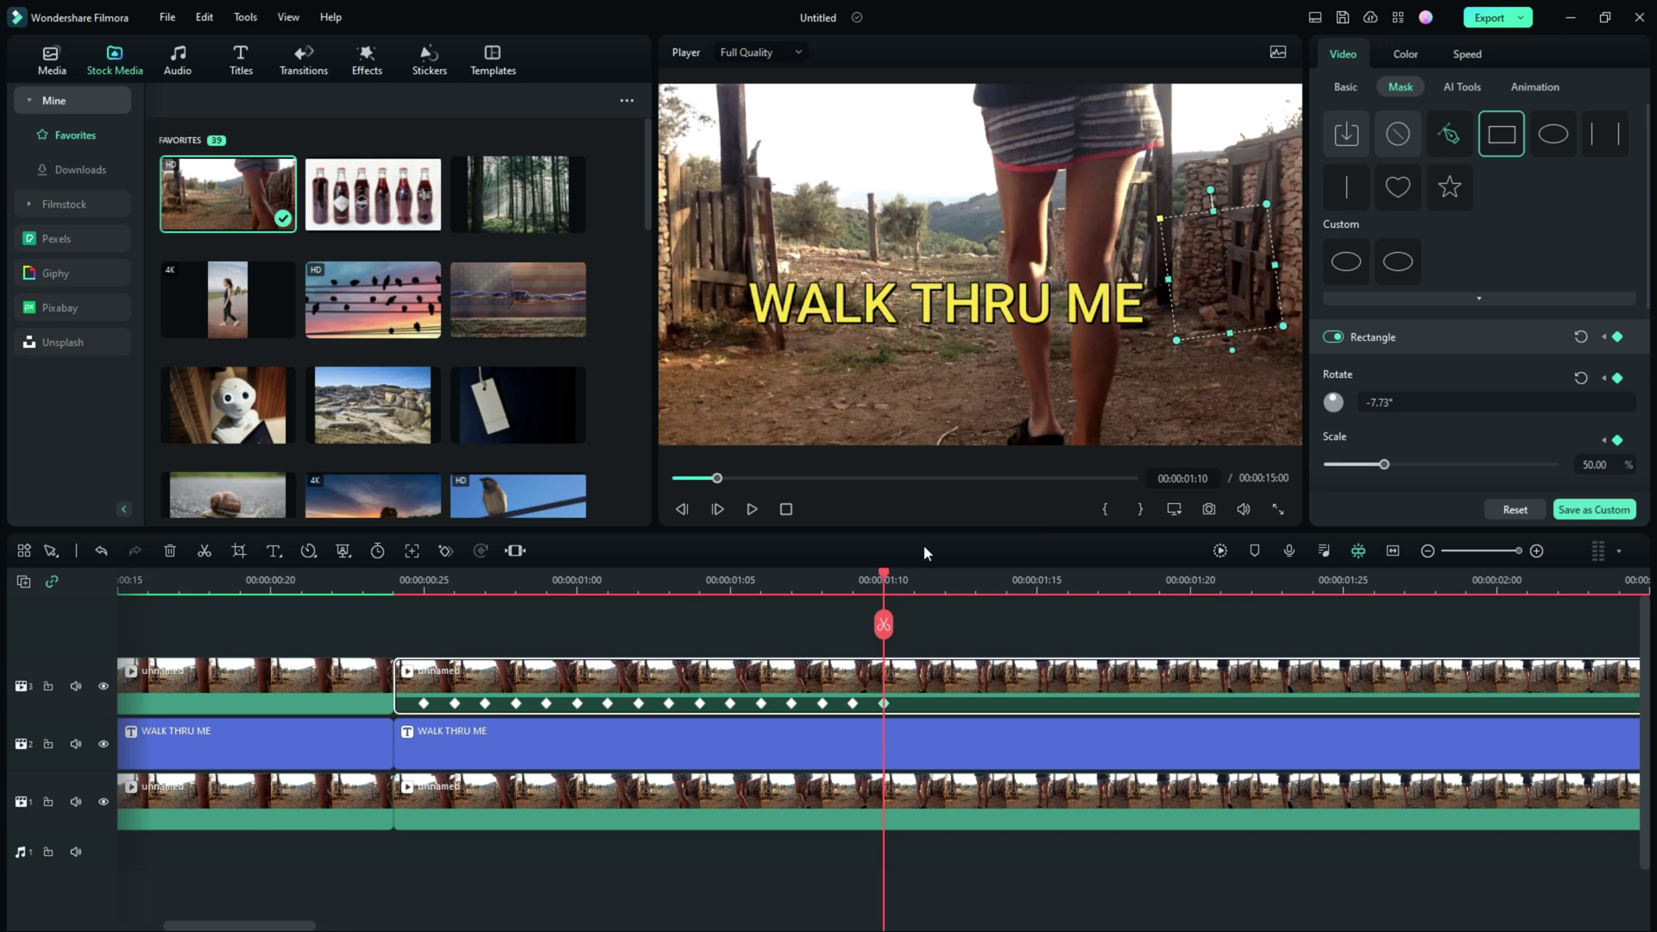
drag(884, 568, 396, 585)
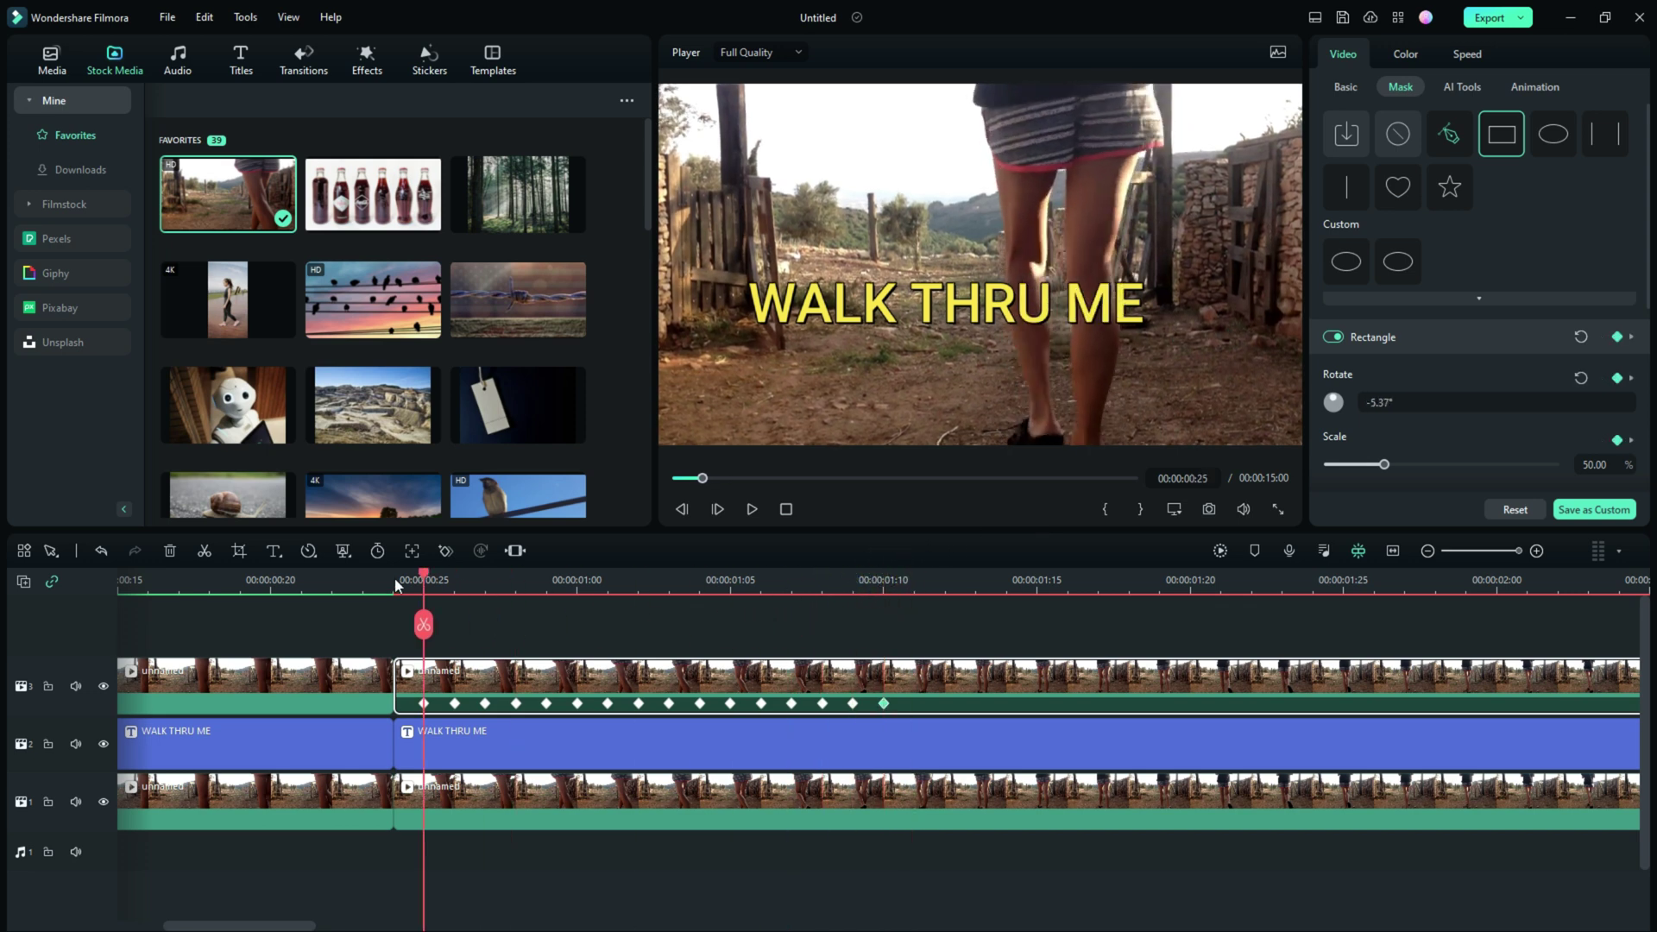
click(752, 508)
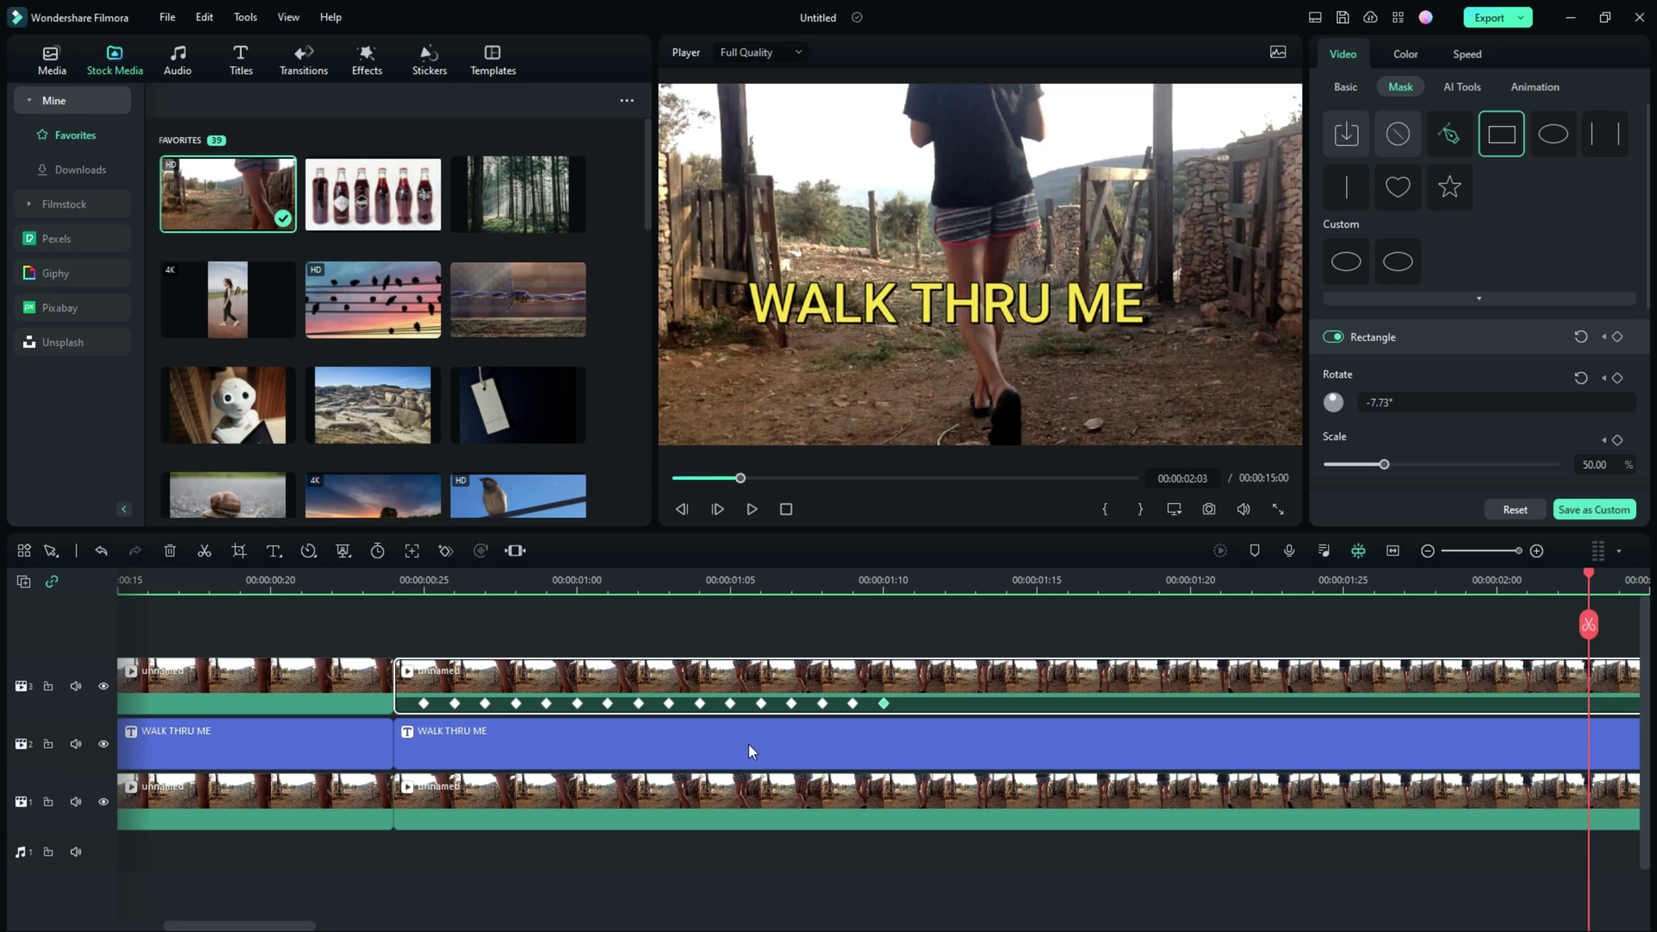
Step: At 00:00:00:14, add a rectangle mask to the first segment of the top clip, flatten it, and move it above the title
drag(1588, 573, 422, 561)
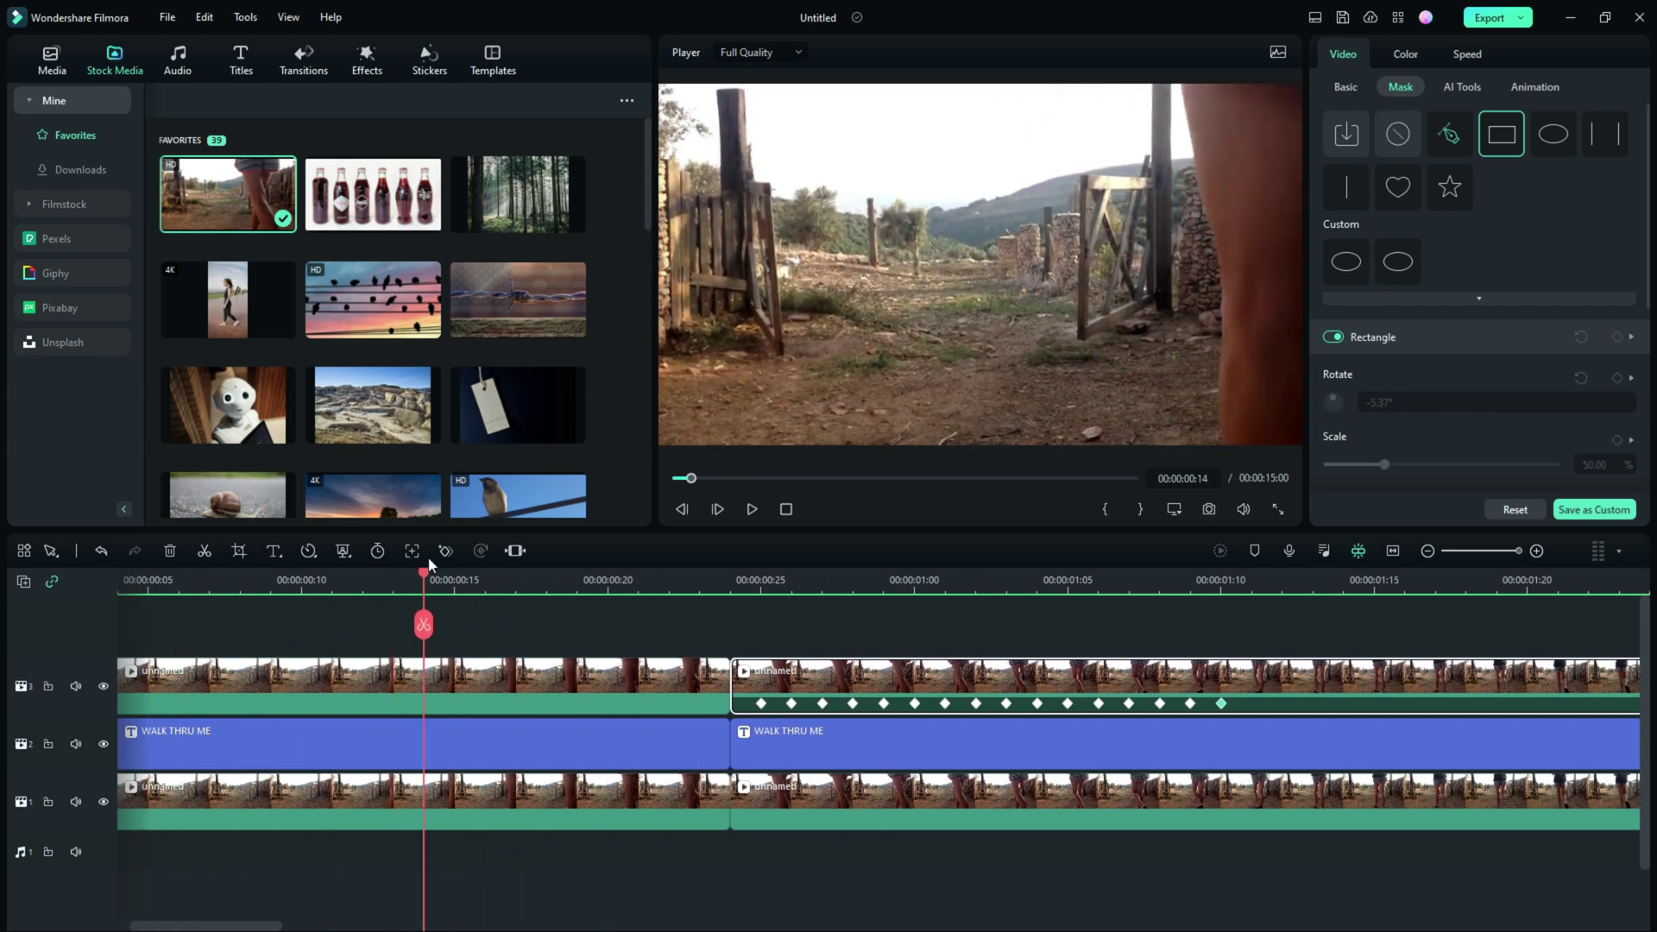
click(518, 691)
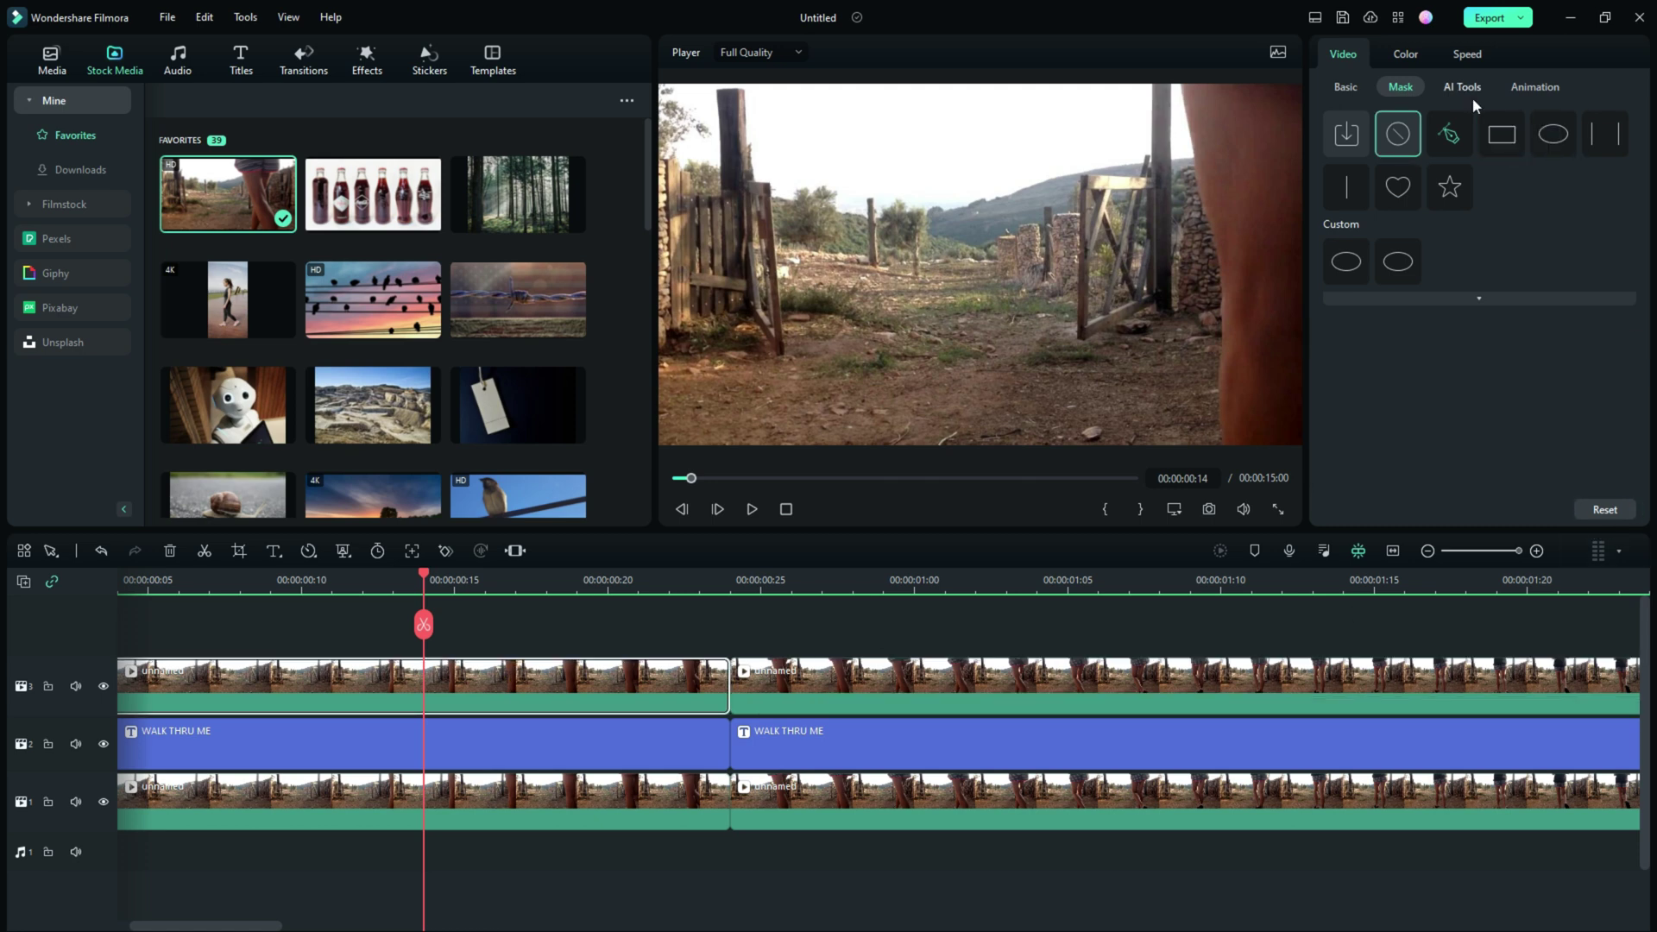
click(1503, 135)
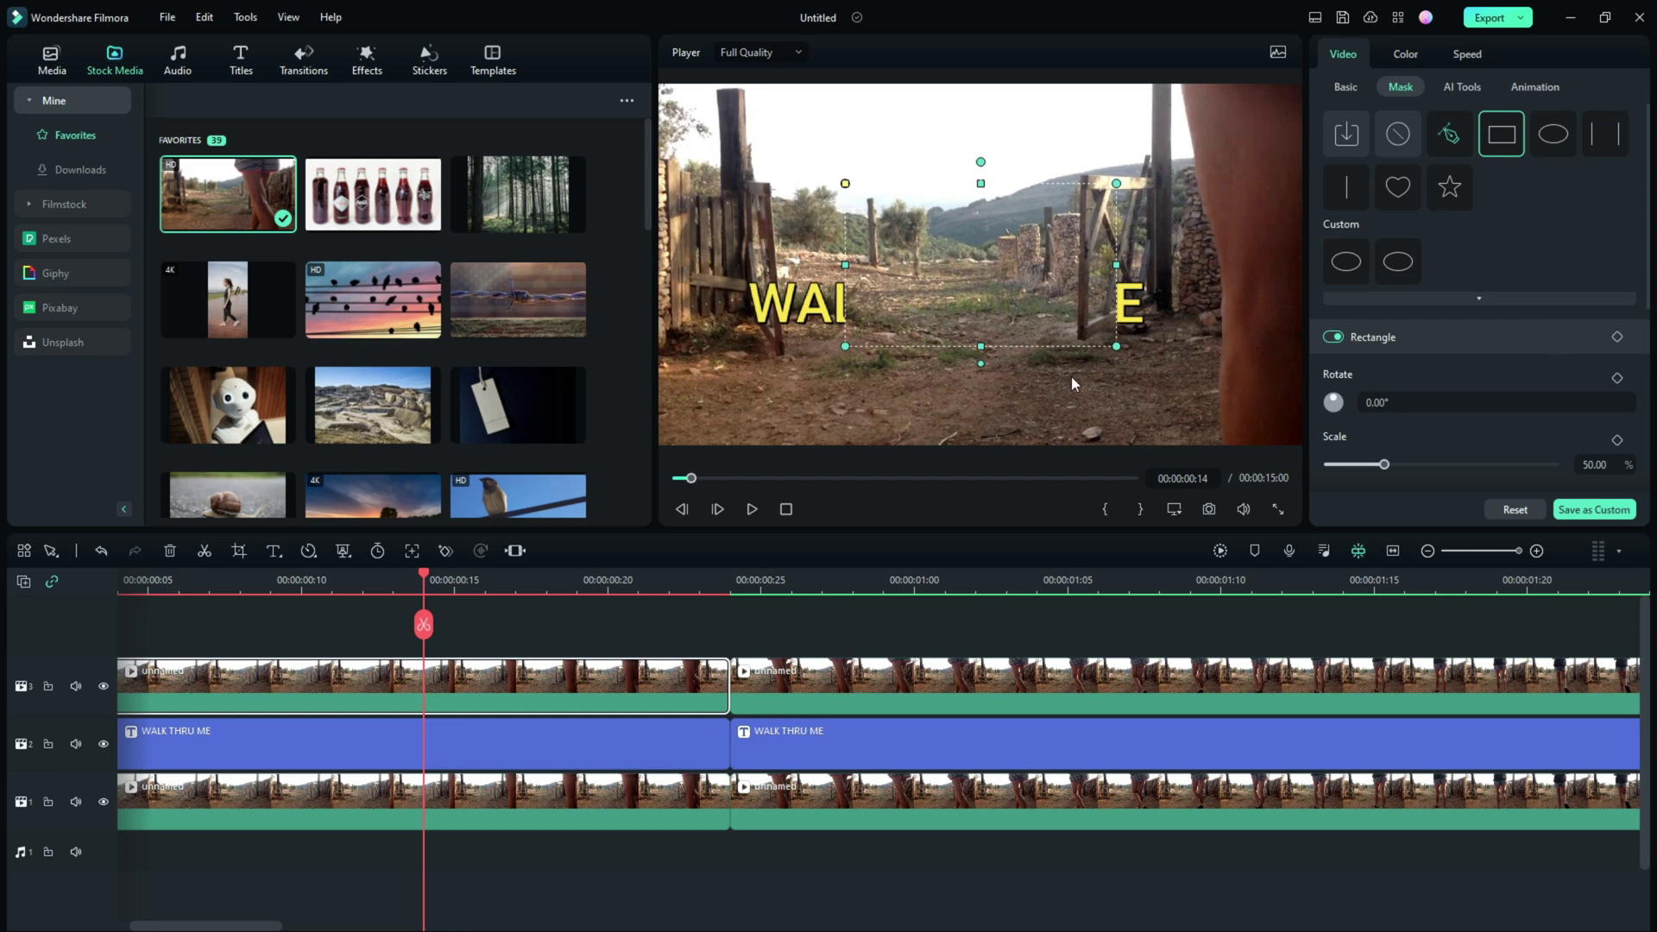
drag(986, 281, 931, 275)
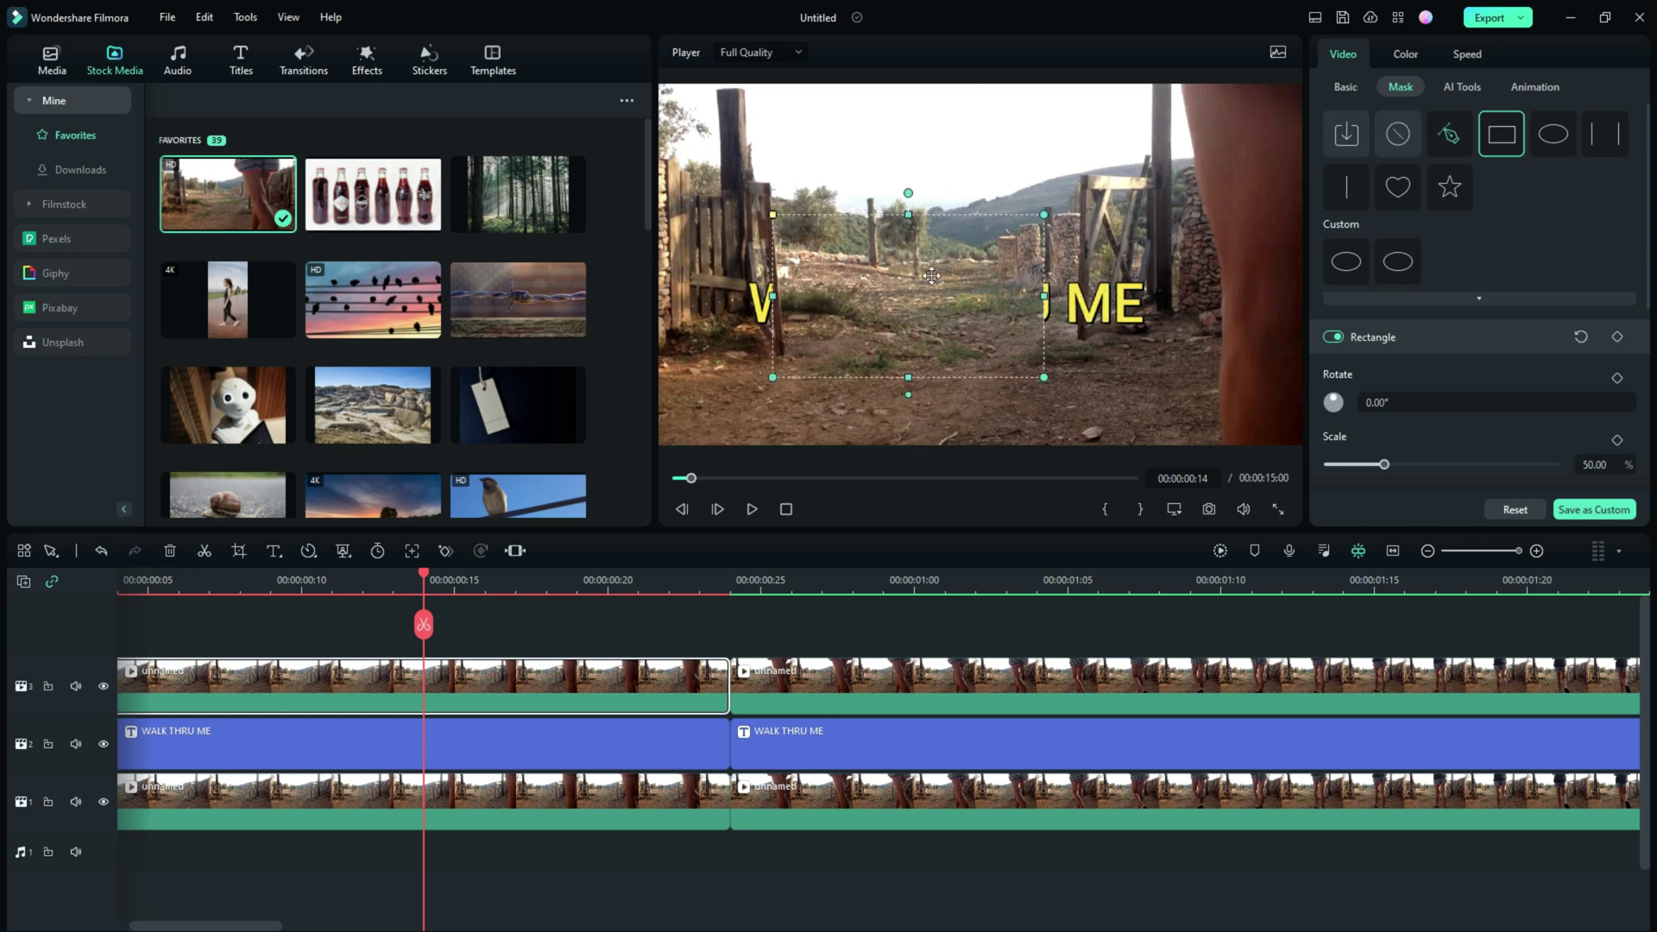
click(908, 211)
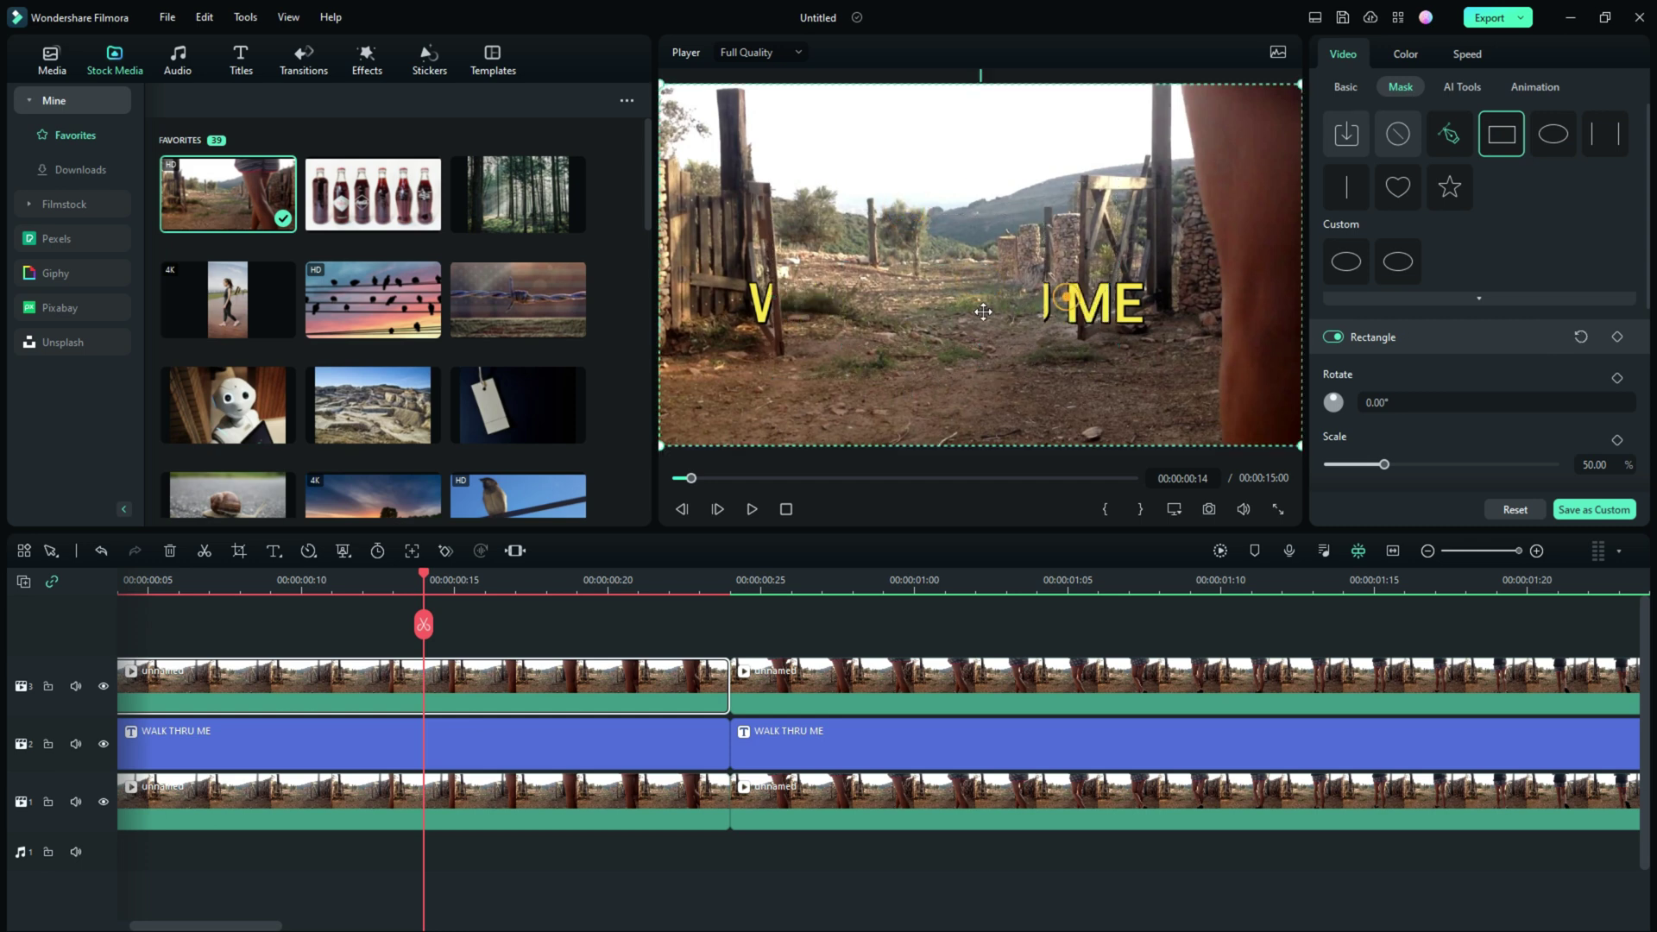
click(913, 285)
drag(914, 284, 850, 171)
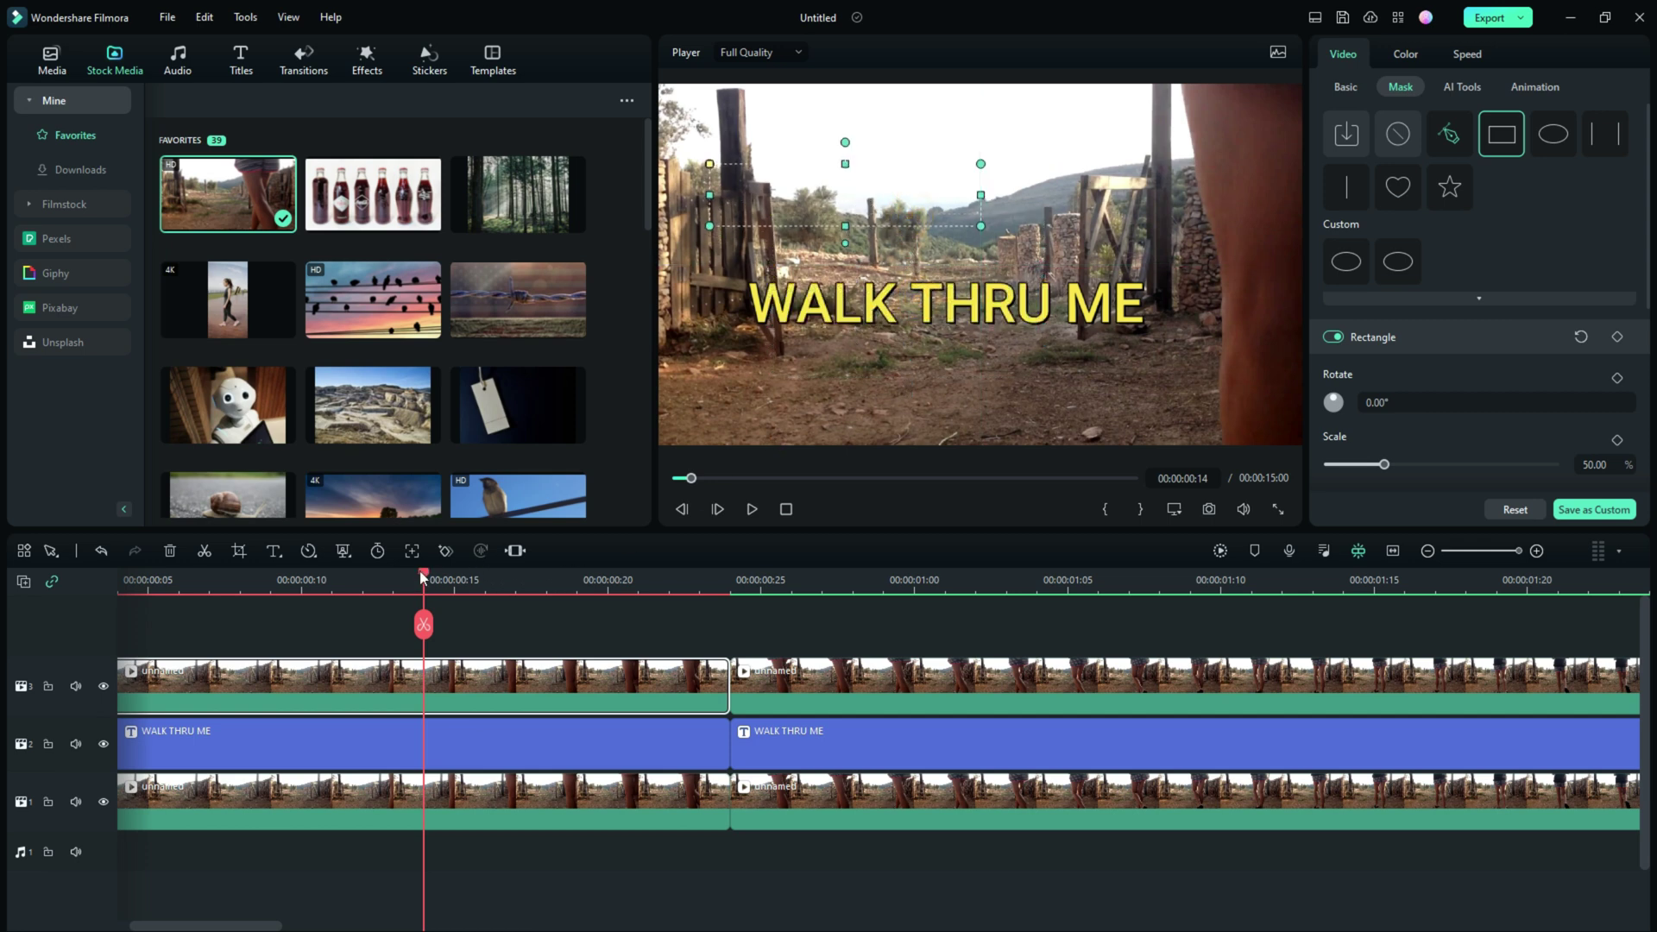
Step: Play back the whole title effect from 00:00:00:00 through the end of the walk-through
drag(422, 573, 74, 571)
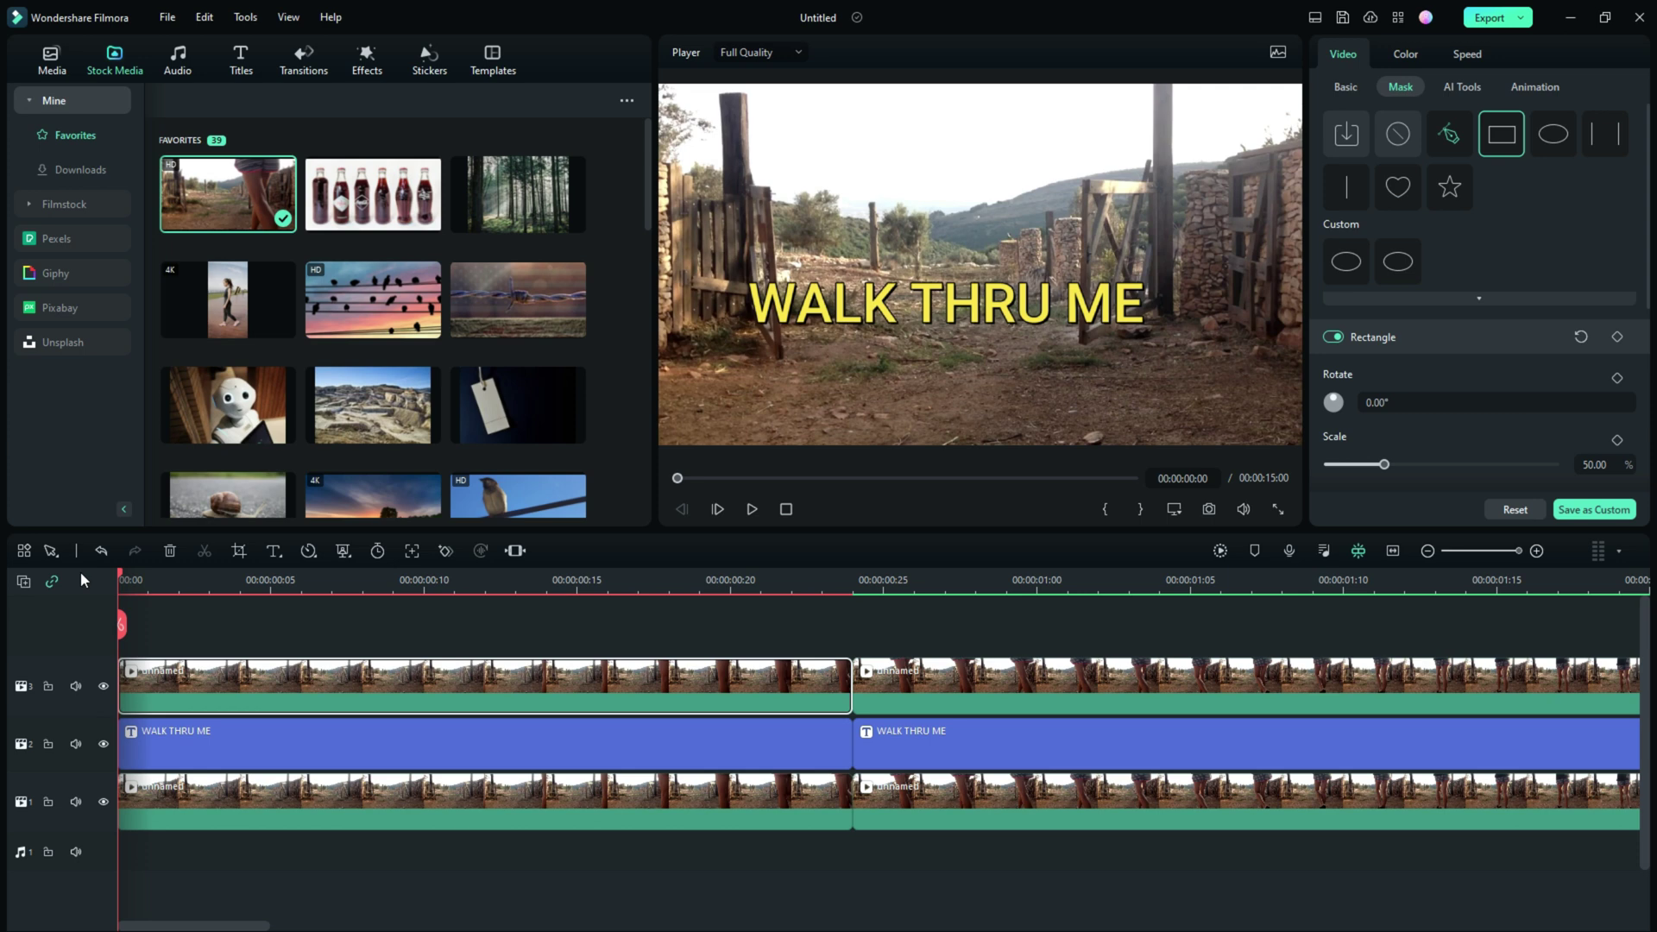
key(space)
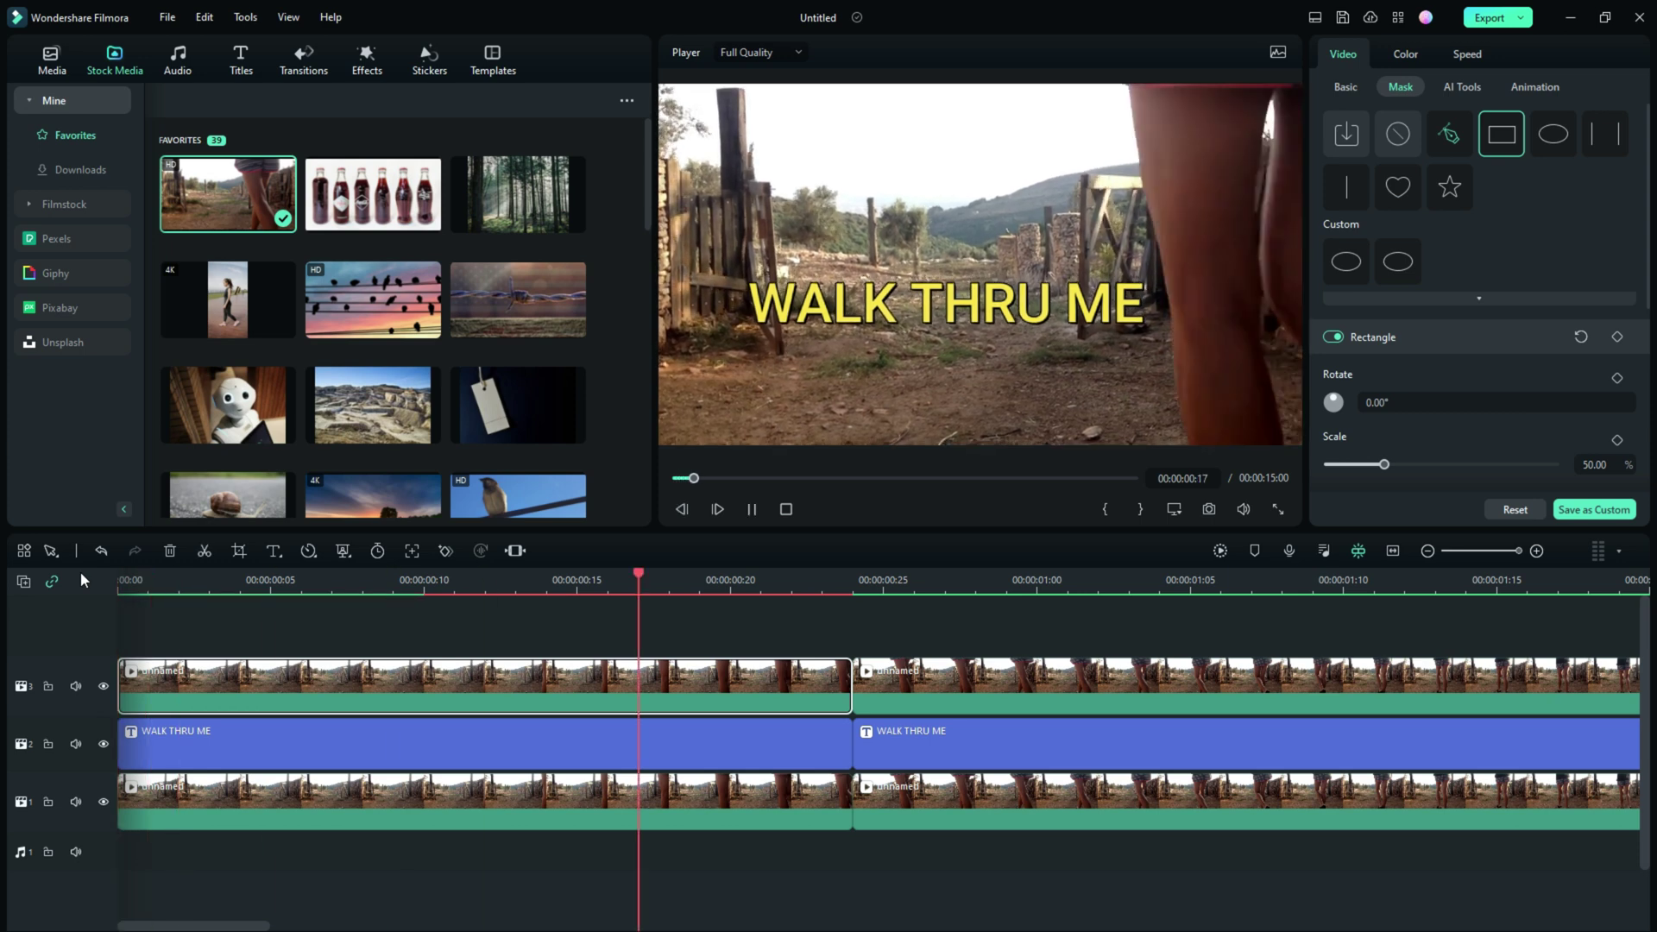
key(space)
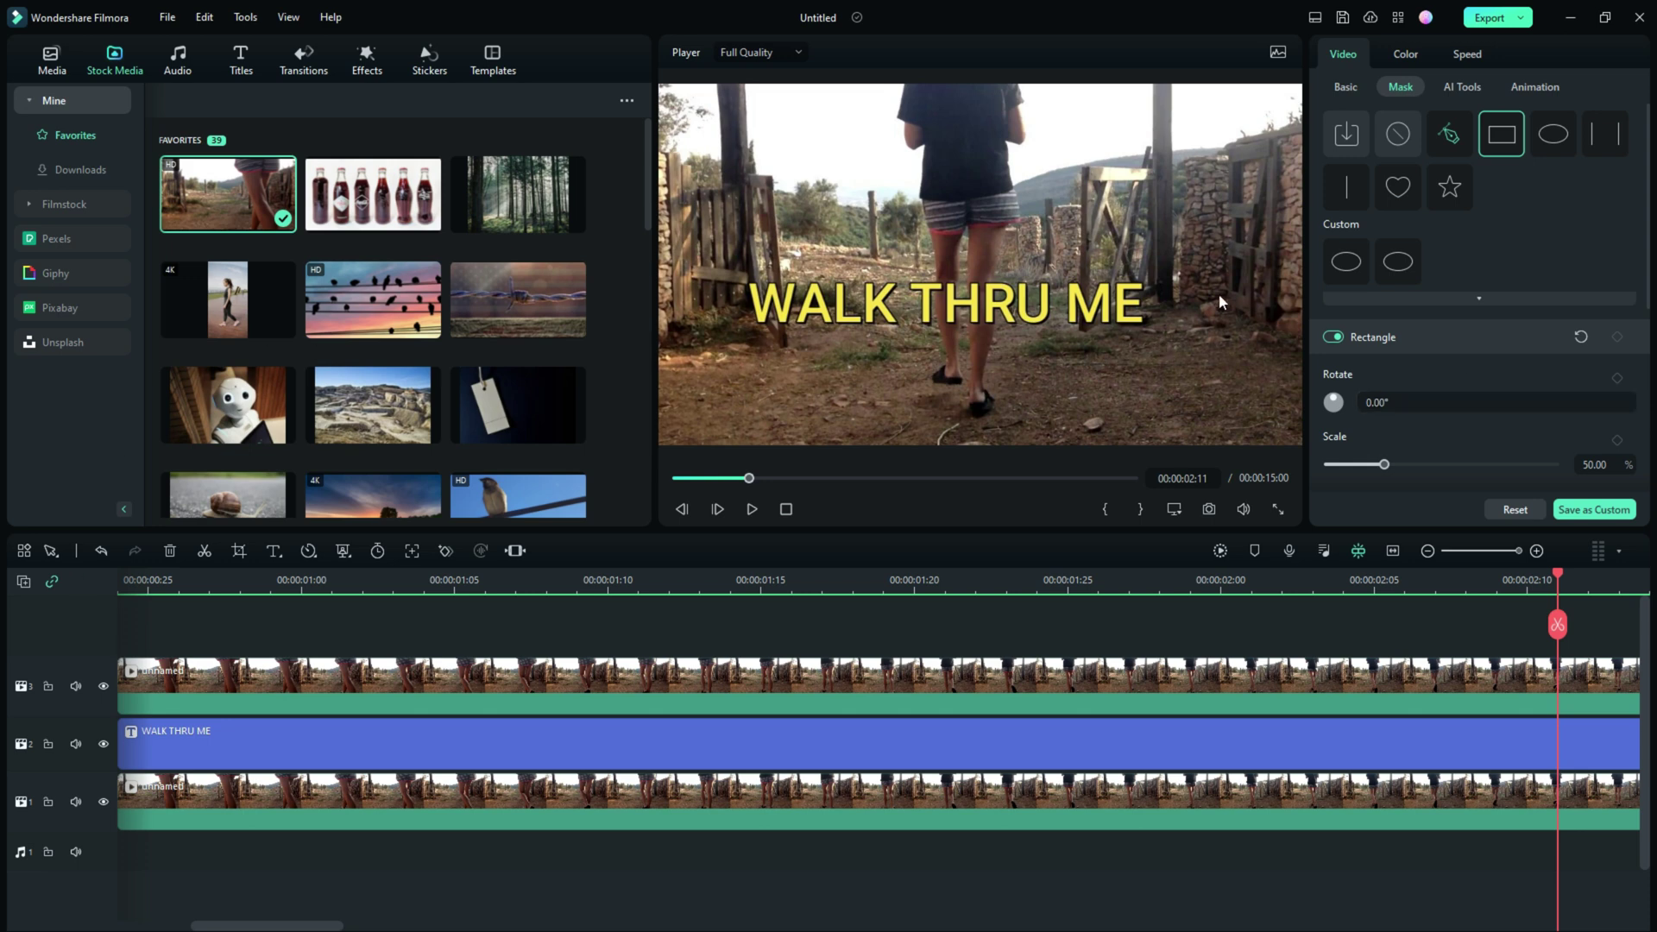
Step: Inspect the second top segment's mask keyframes at 00:00:01:06 and 00:00:01:05, including the rectangle's size, position, blur, radius and rotation settings
click(1040, 276)
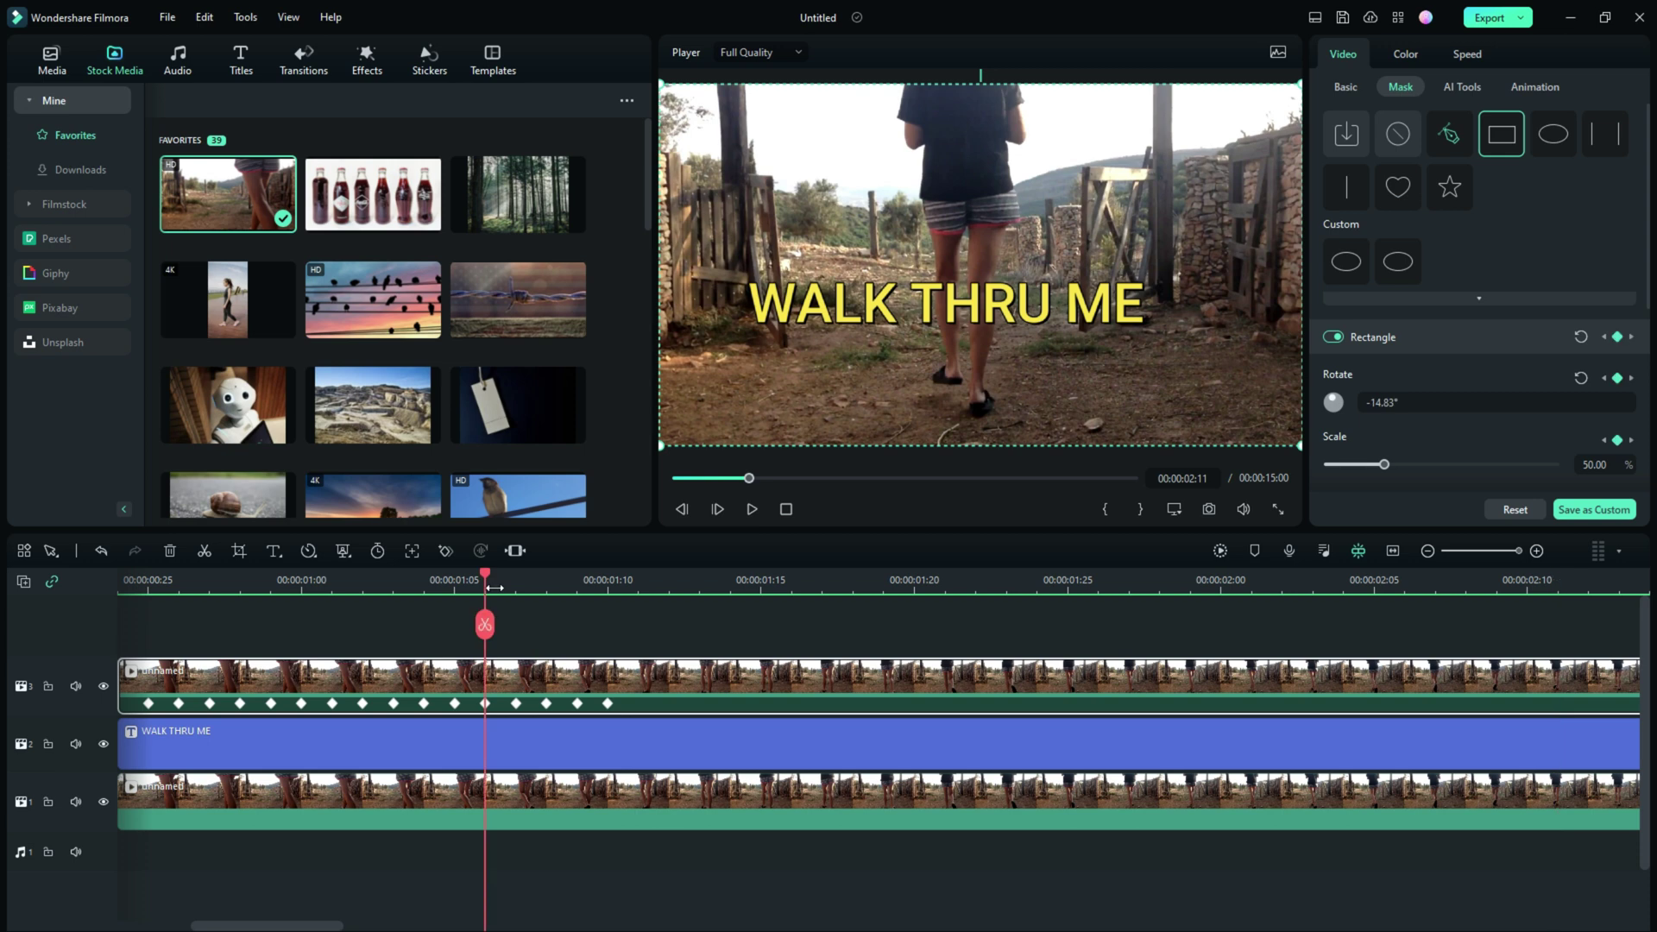
click(485, 580)
click(1041, 302)
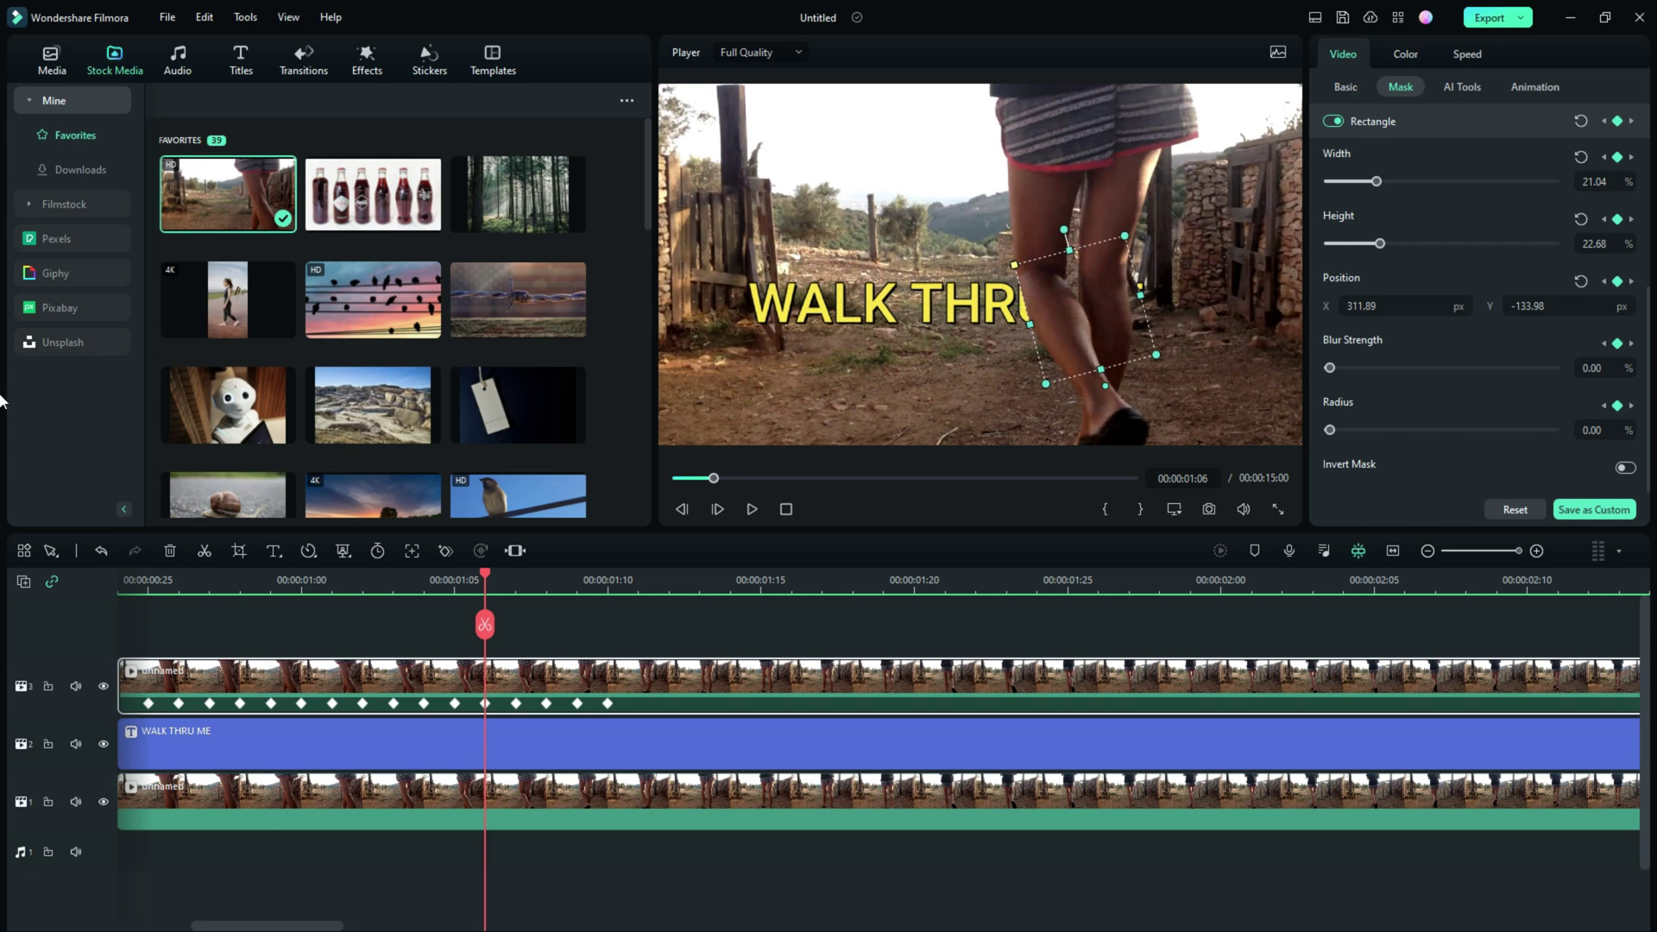
click(1604, 344)
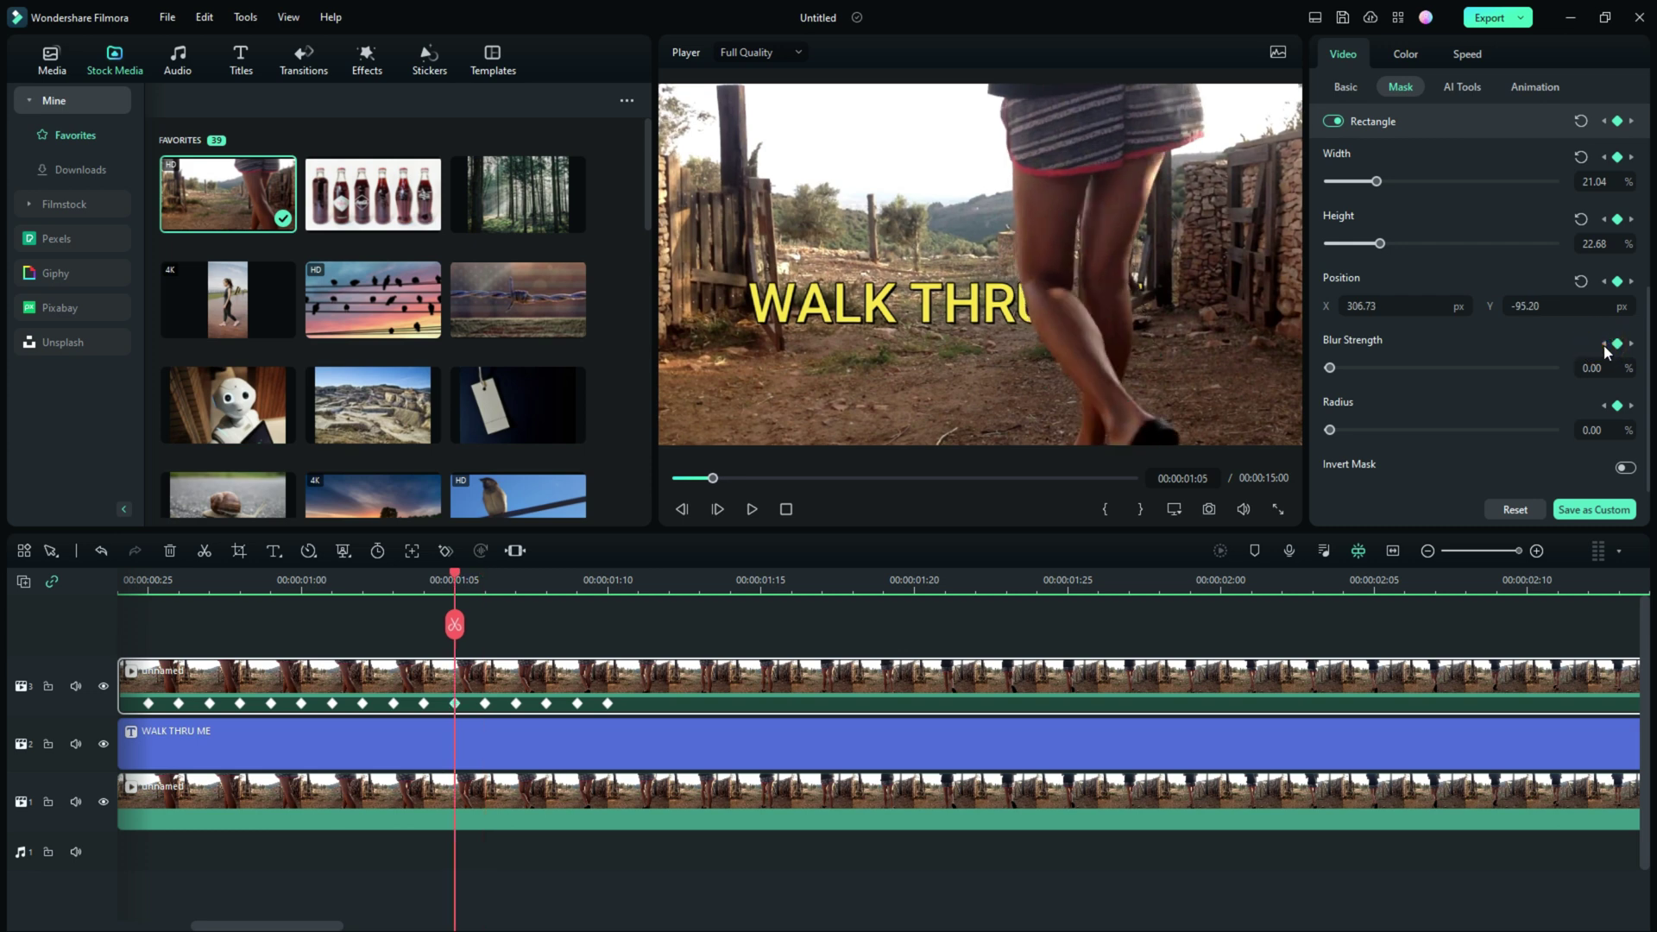
click(1632, 344)
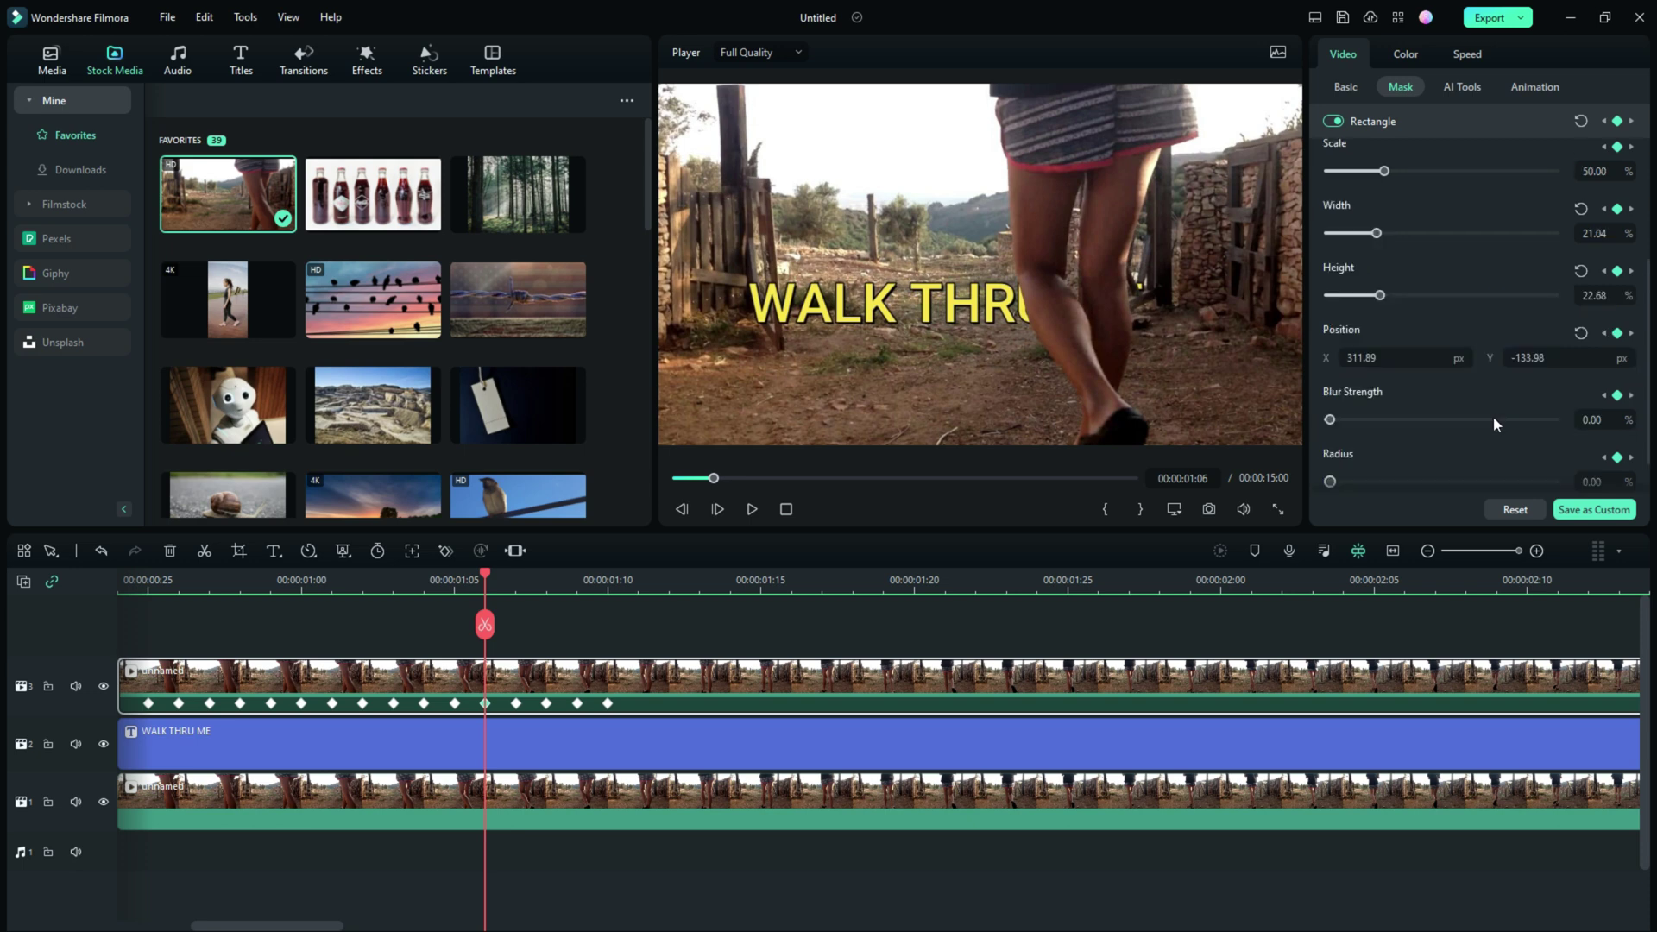
scroll(1492, 416, up, 4)
scroll(1467, 418, up, 1)
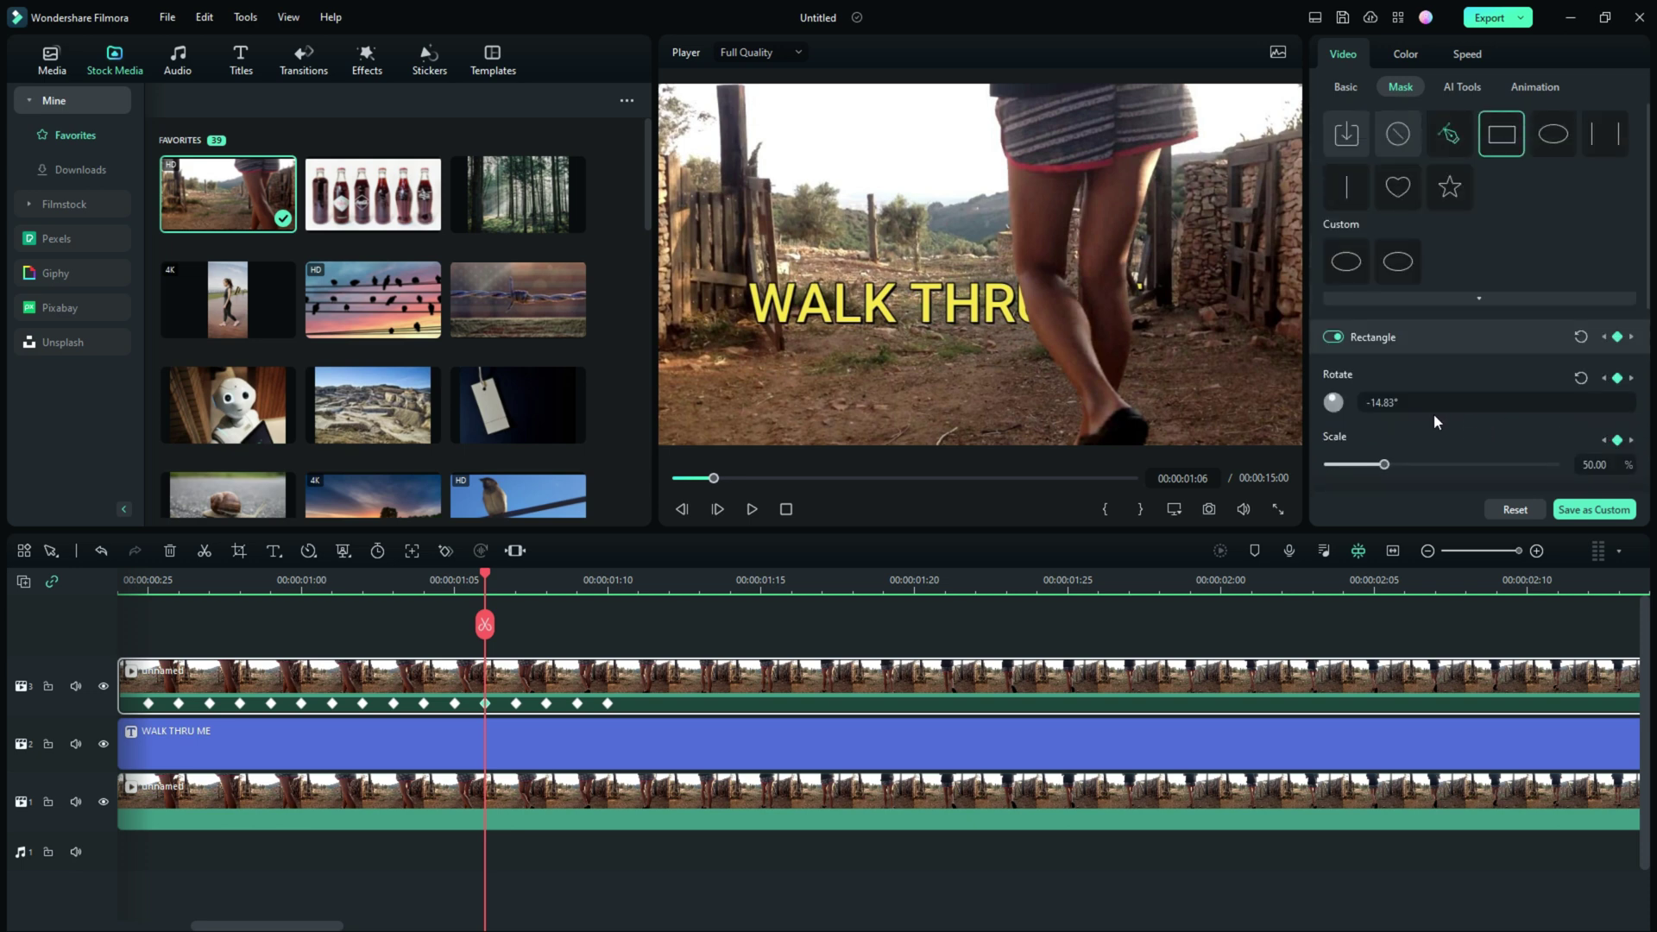